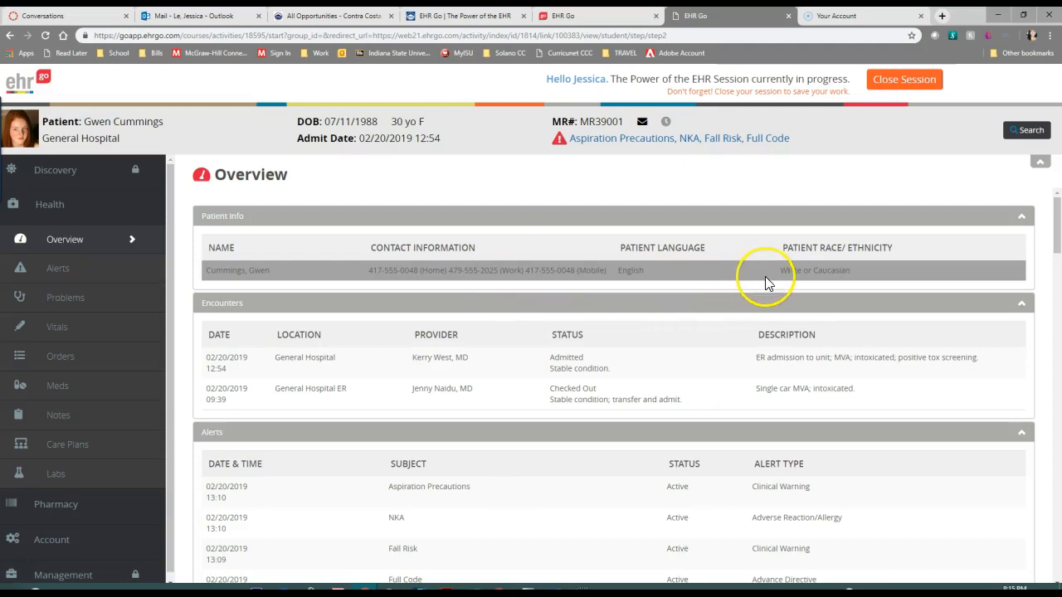
# Review the patient information, encounters, alerts and problems on the patient's overview
pyautogui.scroll(-3, 817, 270)
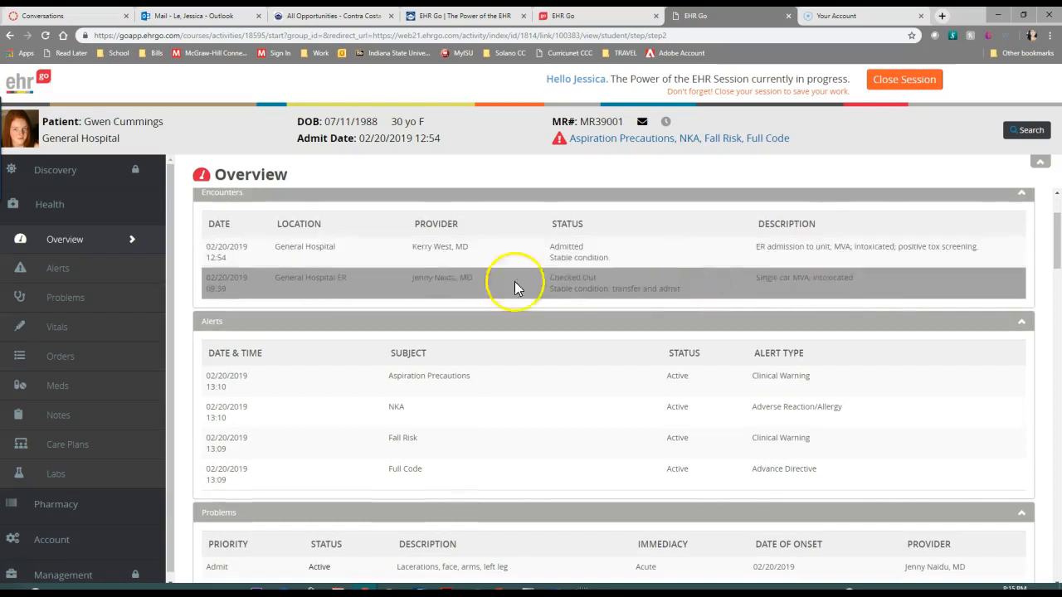
pyautogui.scroll(3, 402, 234)
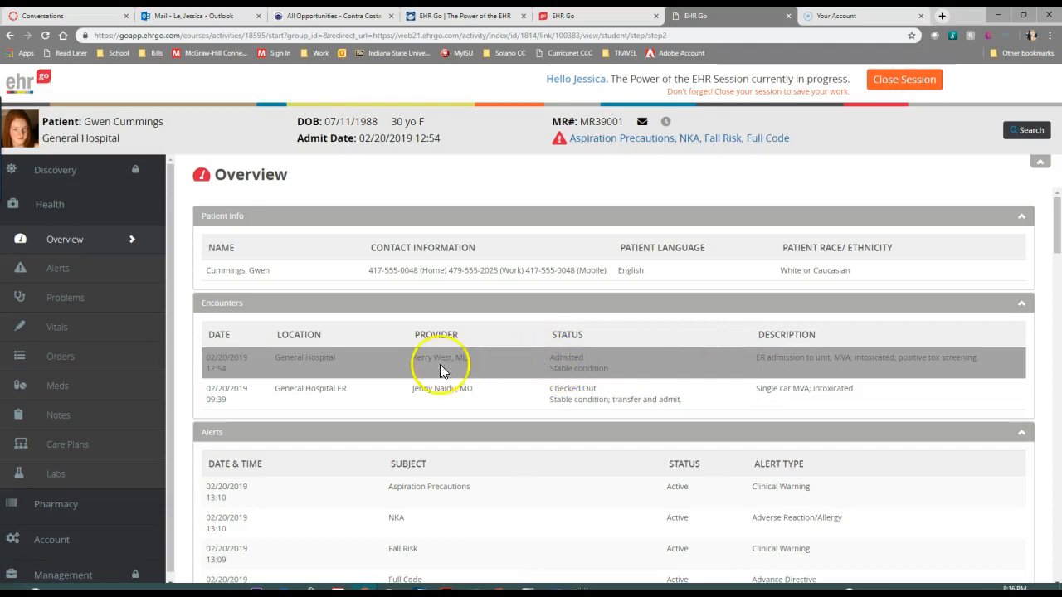
pyautogui.scroll(-1, 318, 355)
pyautogui.scroll(-1, 318, 355)
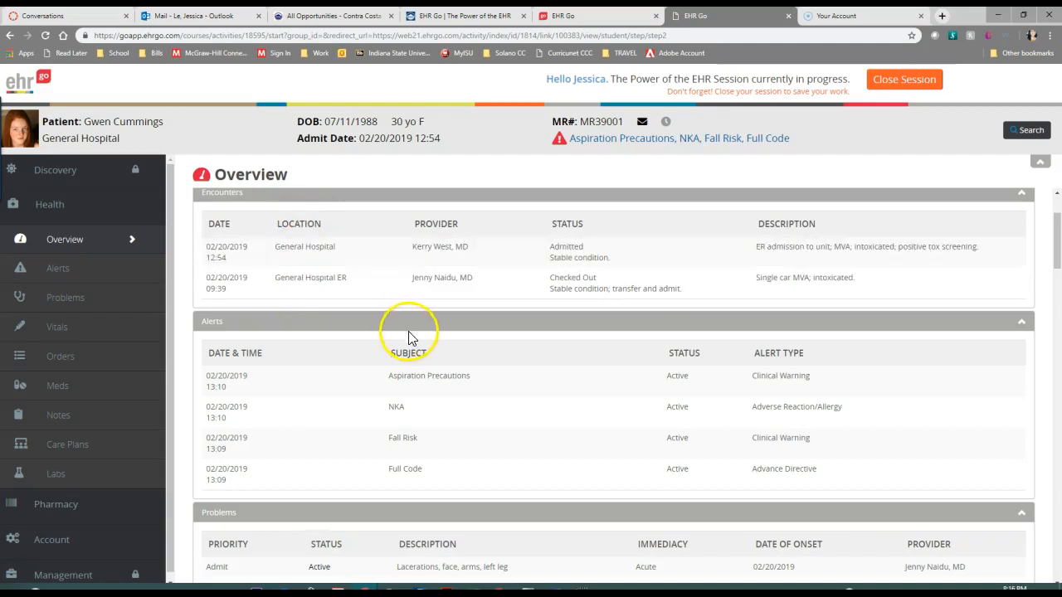
pyautogui.scroll(-1, 402, 332)
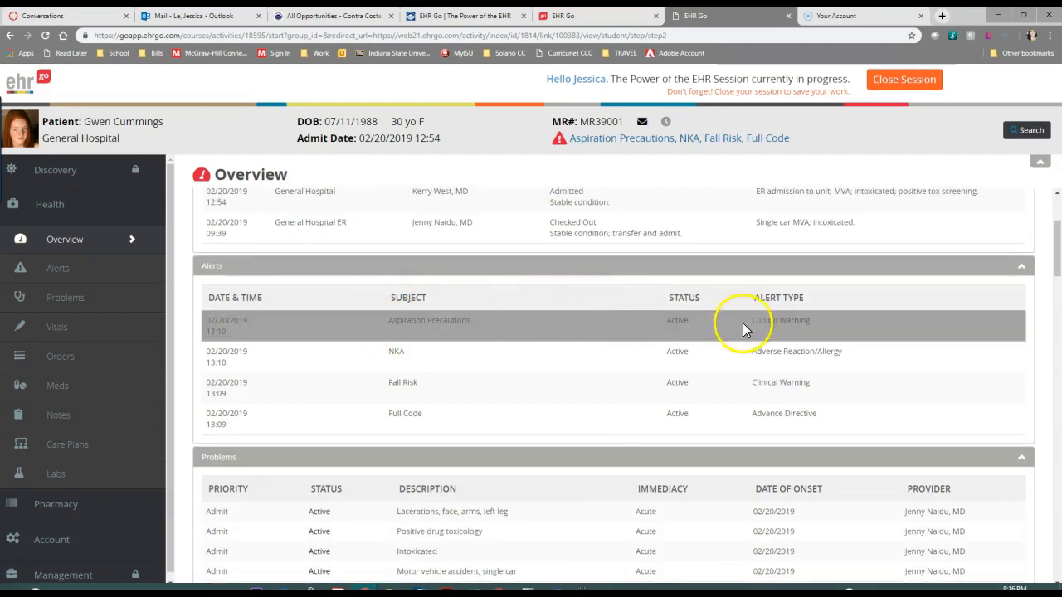
pyautogui.scroll(-1, 765, 333)
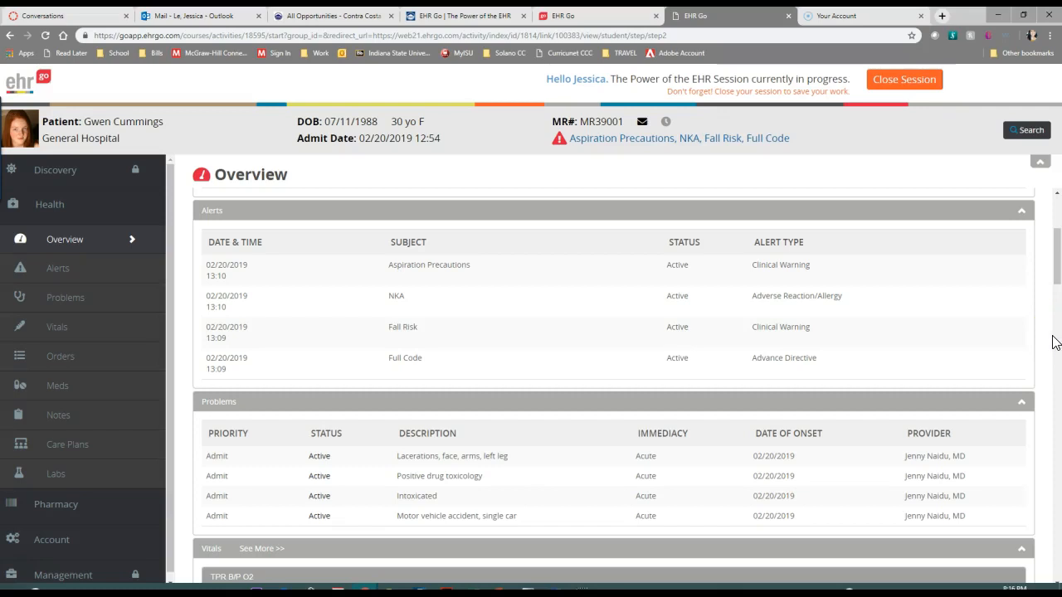
pyautogui.click(239, 361)
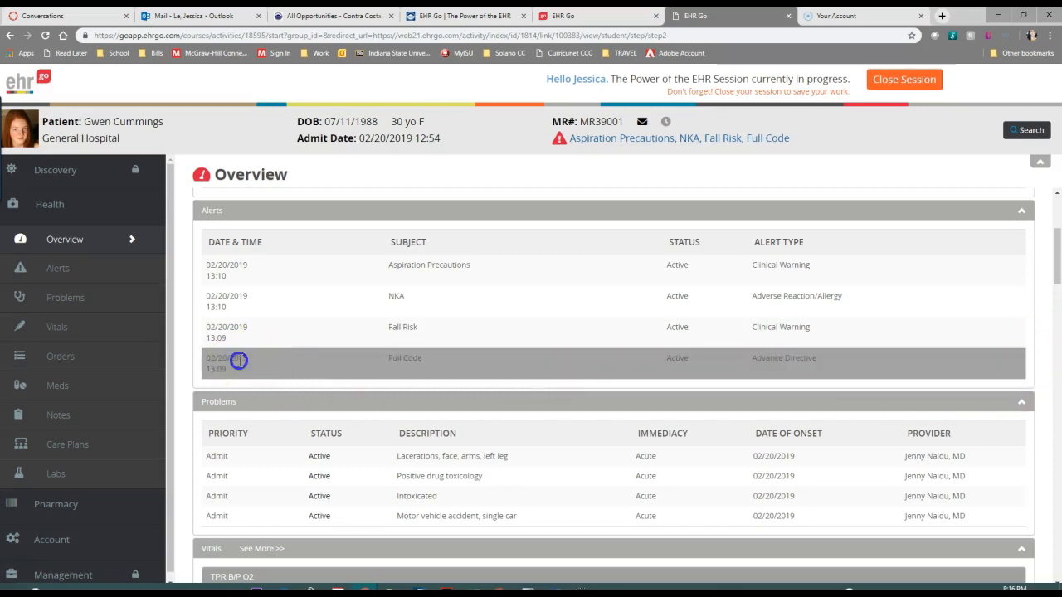
pyautogui.click(216, 361)
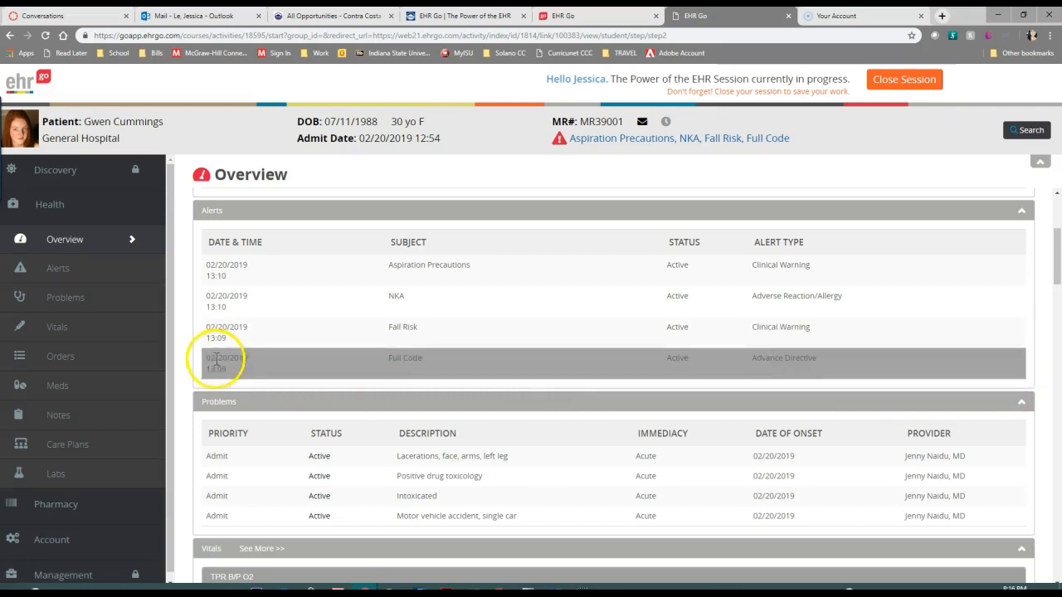
pyautogui.click(217, 360)
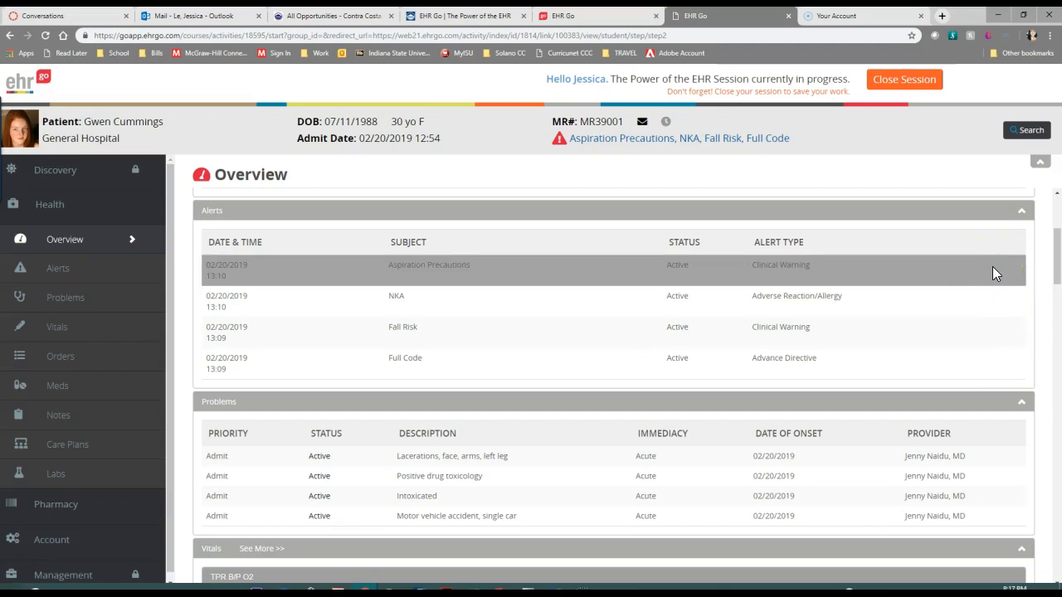
pyautogui.scroll(2, 993, 266)
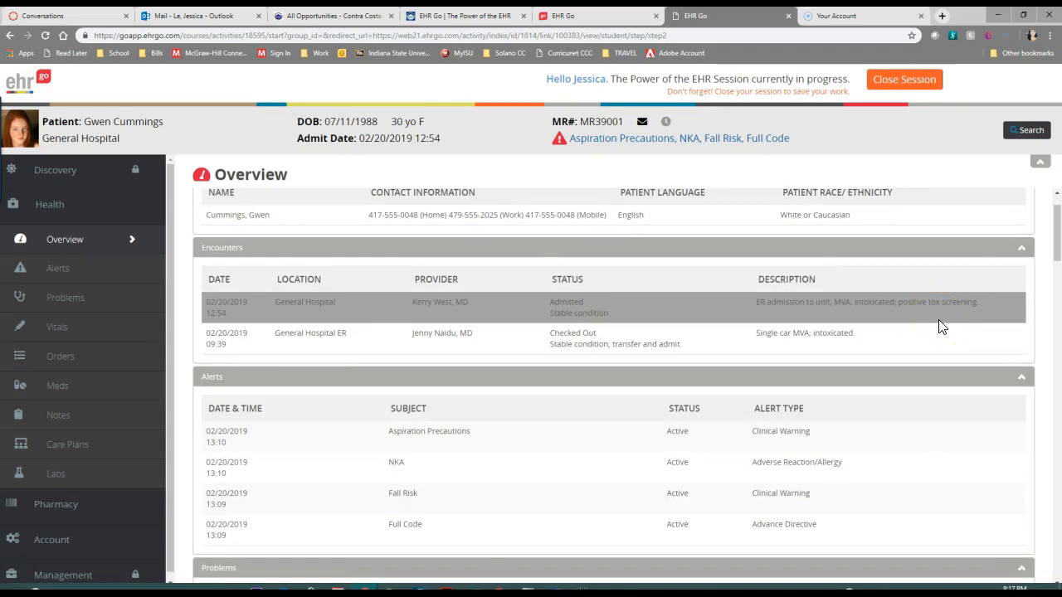
pyautogui.click(936, 437)
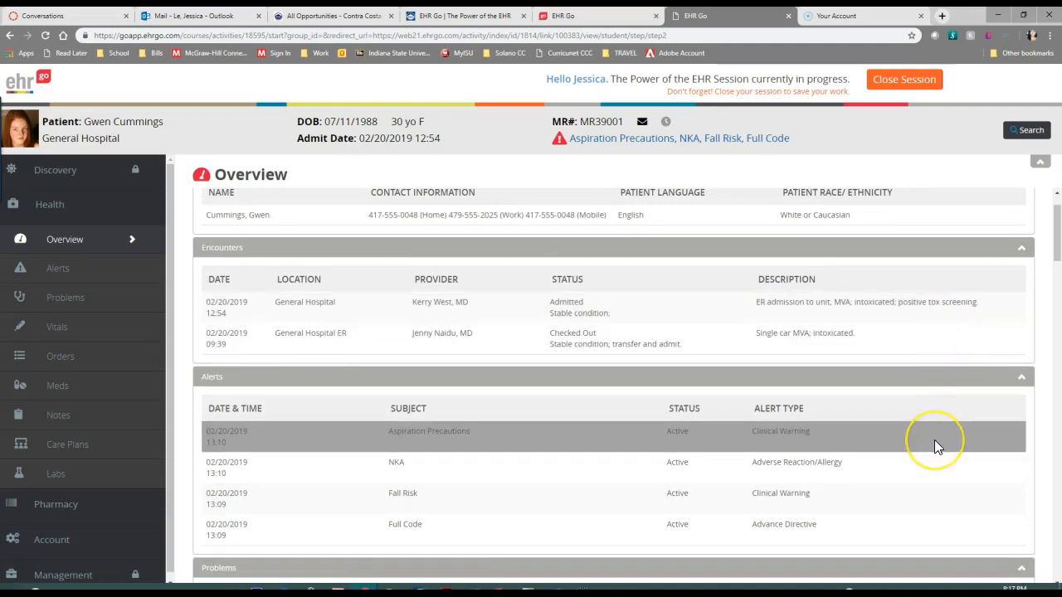
# Review the admission problems and latest vitals on the overview, and open the full vitals record
pyautogui.scroll(-3, 934, 439)
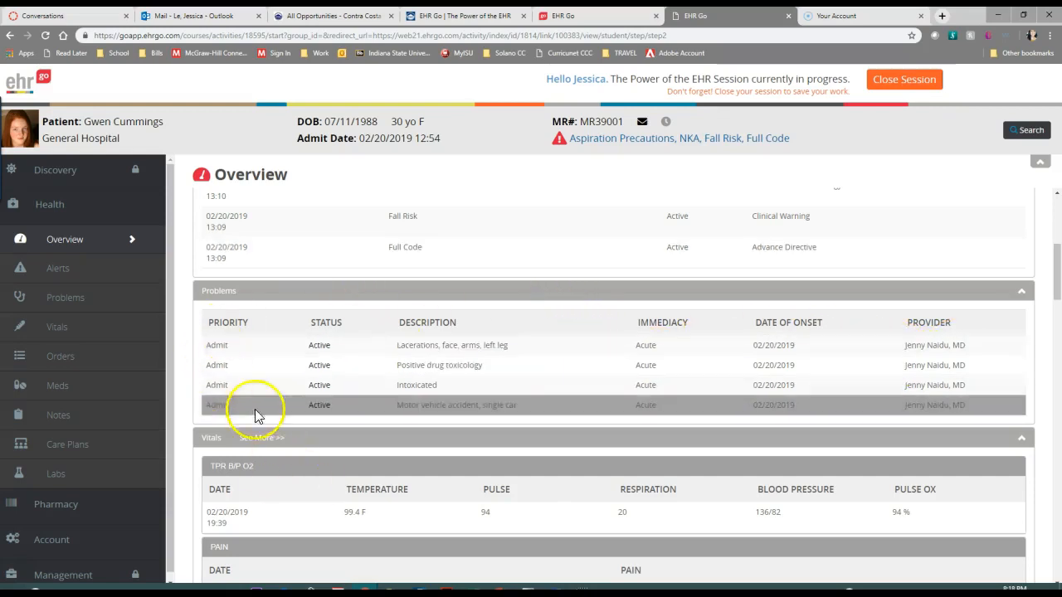
pyautogui.scroll(-1, 209, 465)
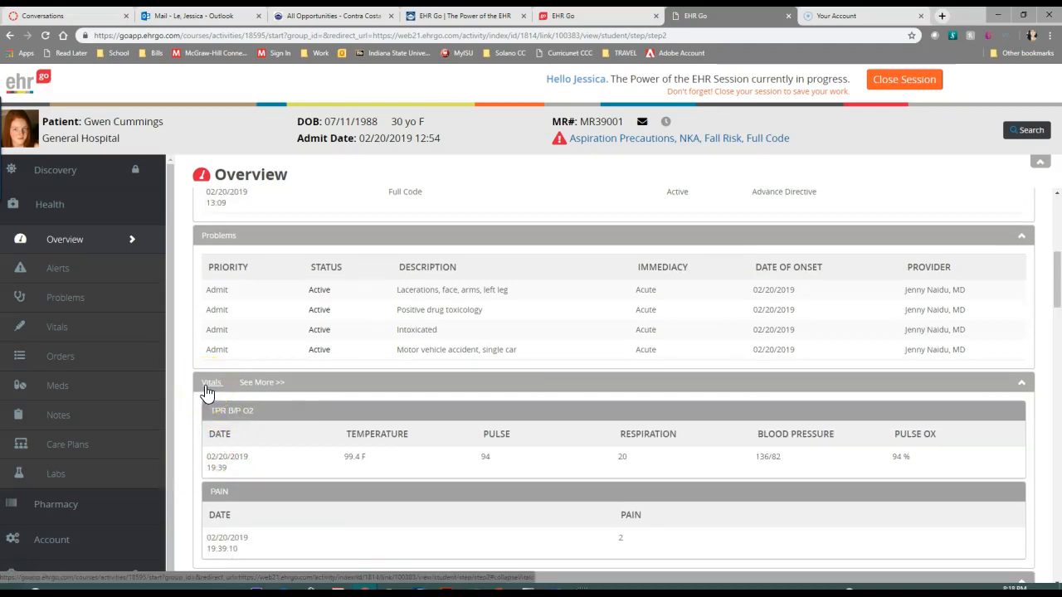
pyautogui.scroll(-2, 207, 390)
pyautogui.click(270, 272)
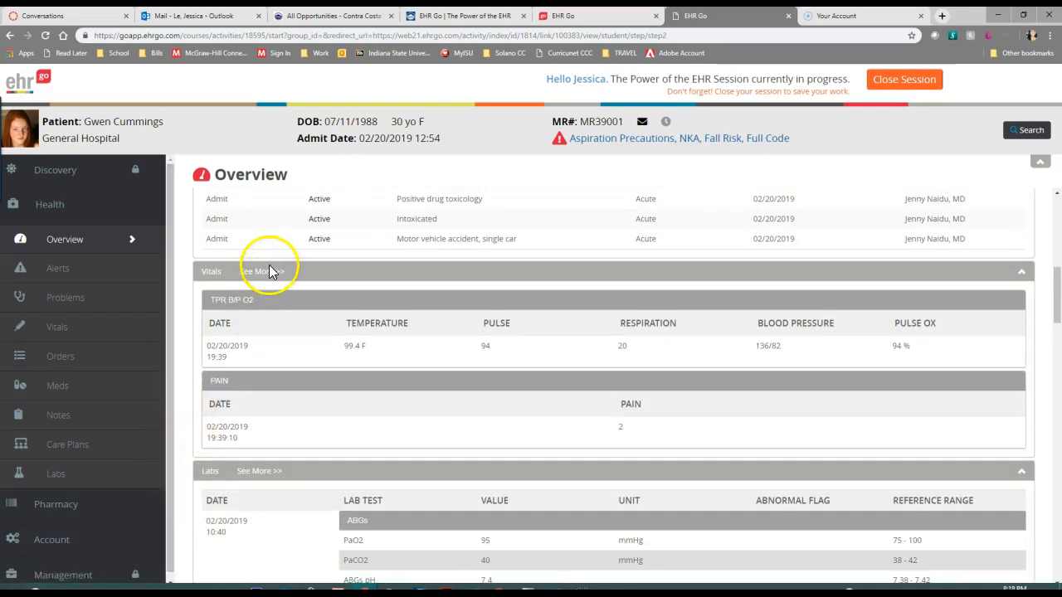
pyautogui.click(262, 275)
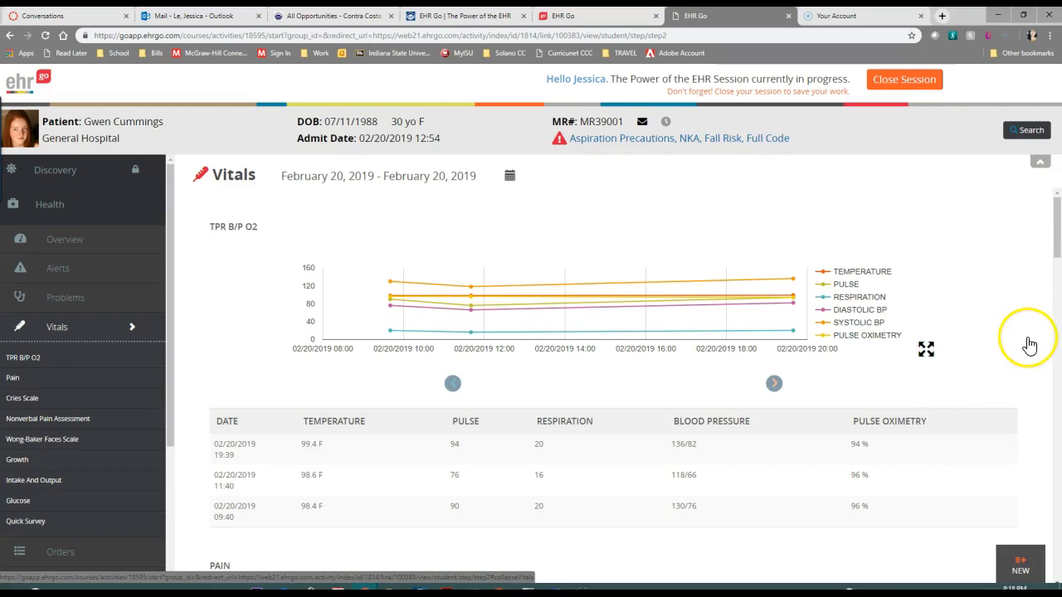
# Examine the TPR B/P O2 chart and table, highlighting the temperature series and checking individual readings at each recorded time
pyautogui.scroll(-2, 1029, 344)
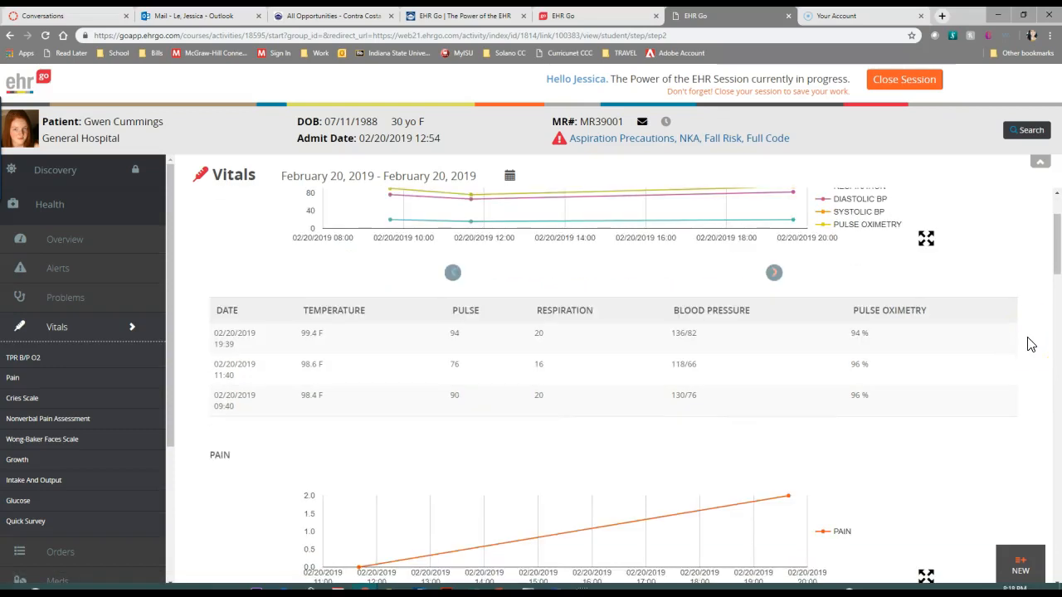
pyautogui.scroll(2, 1029, 343)
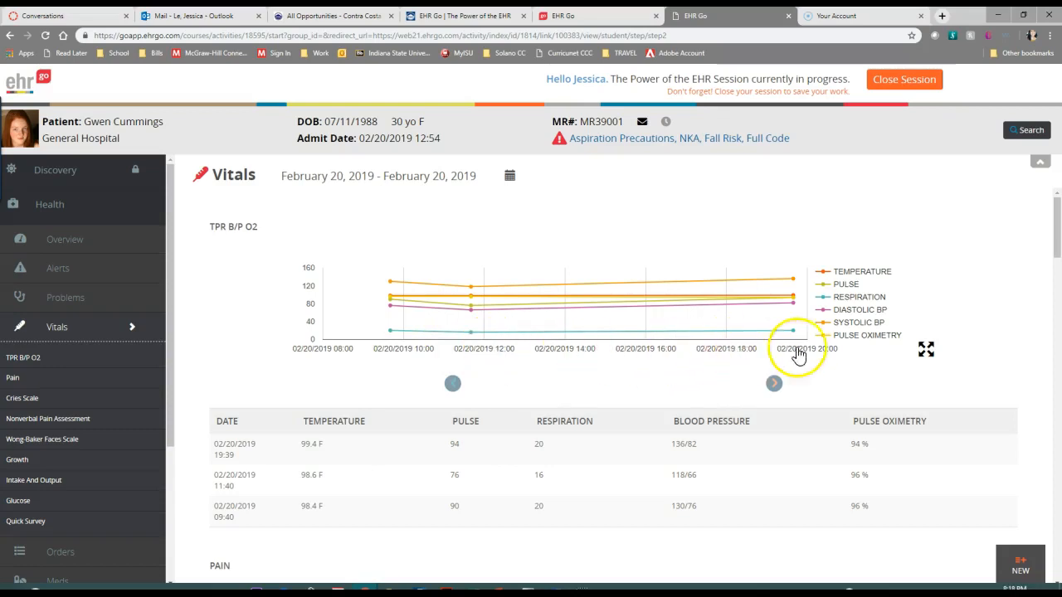
pyautogui.click(776, 386)
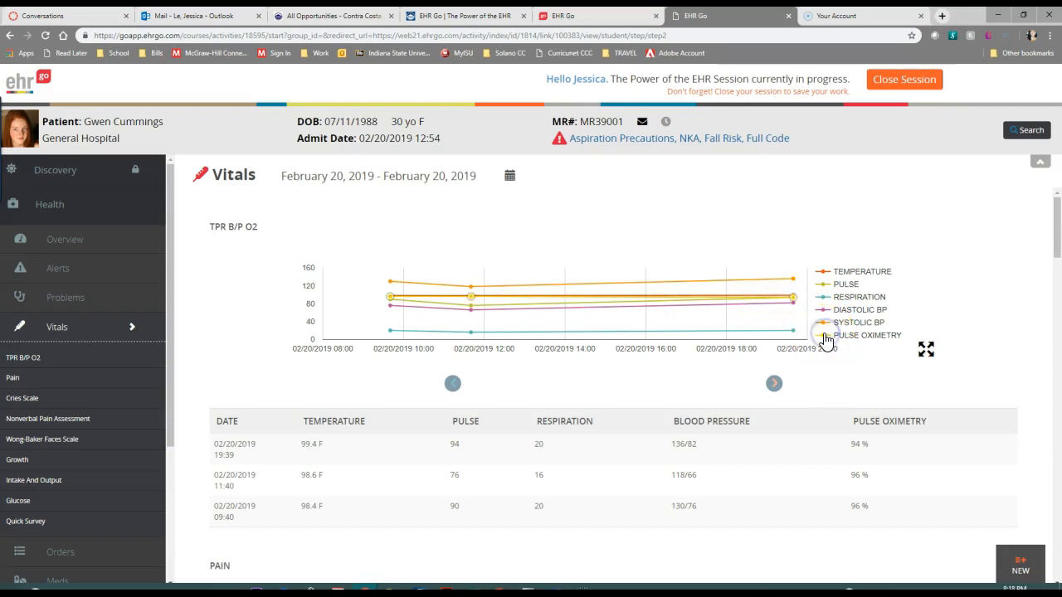
pyautogui.click(823, 272)
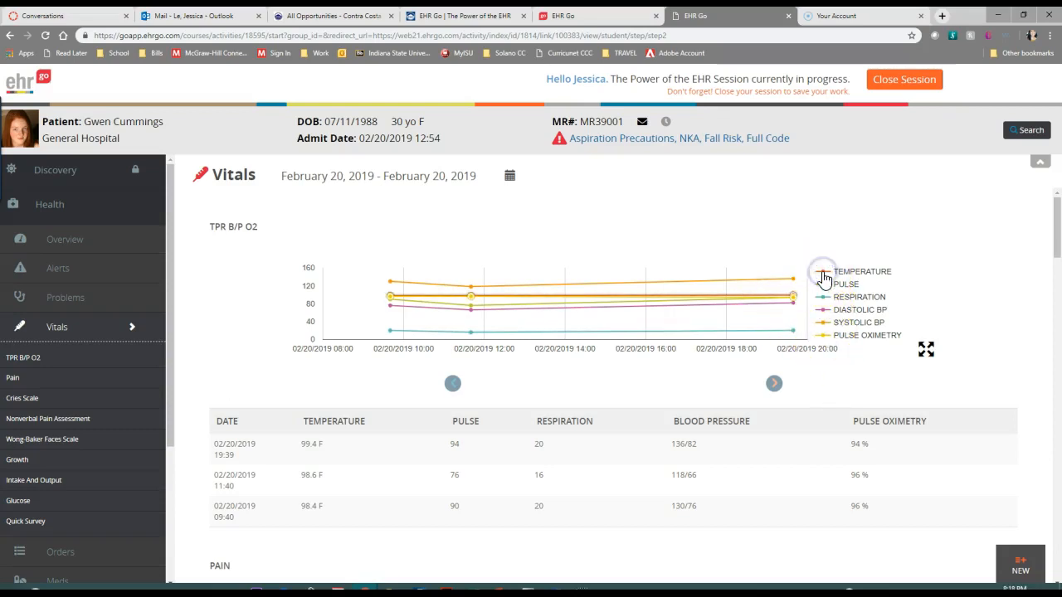
pyautogui.moveTo(792, 299)
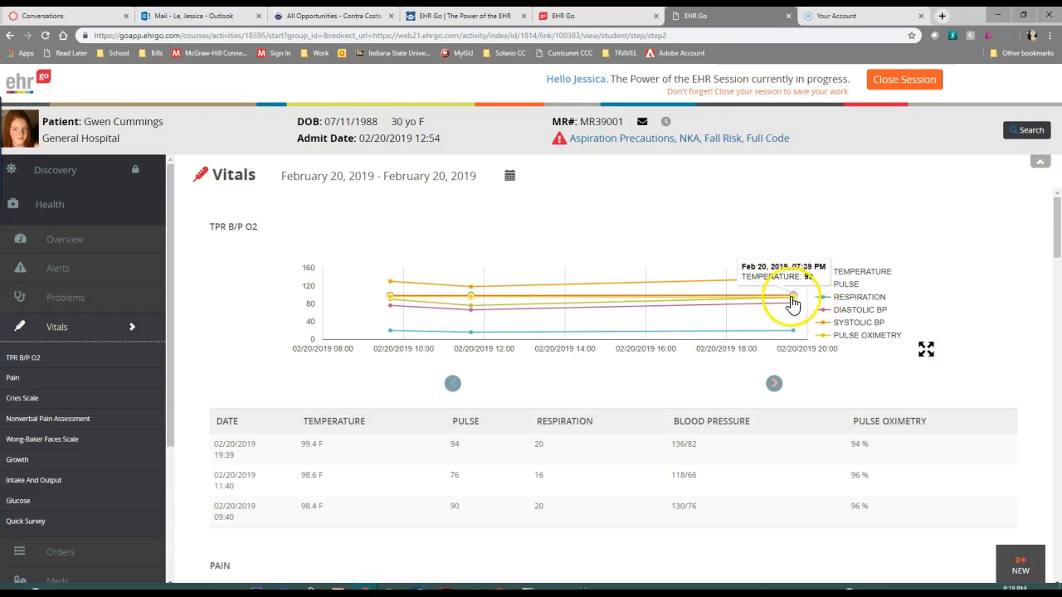
pyautogui.moveTo(469, 304)
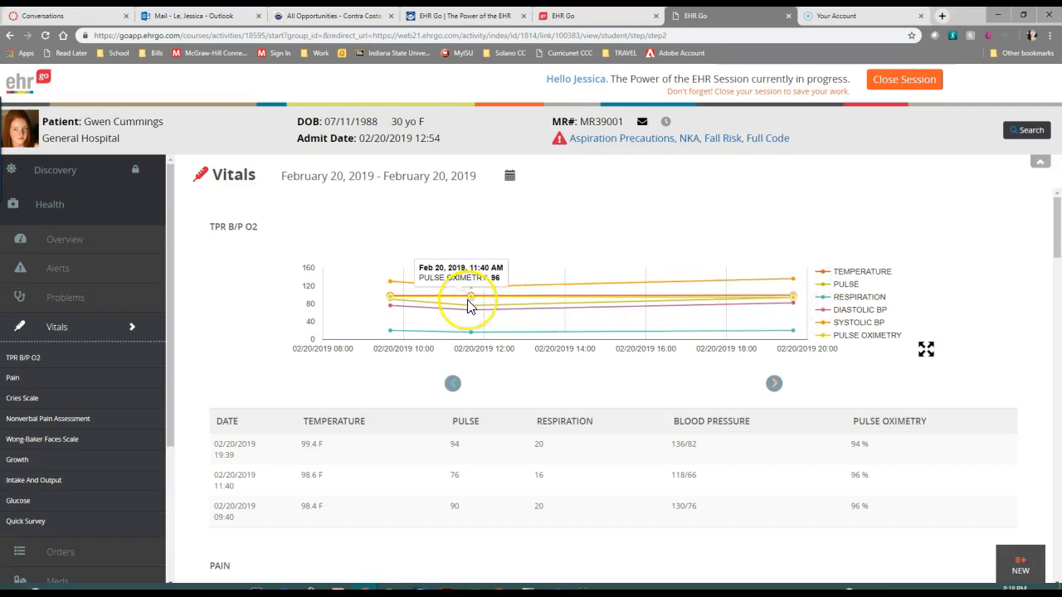
pyautogui.moveTo(385, 306)
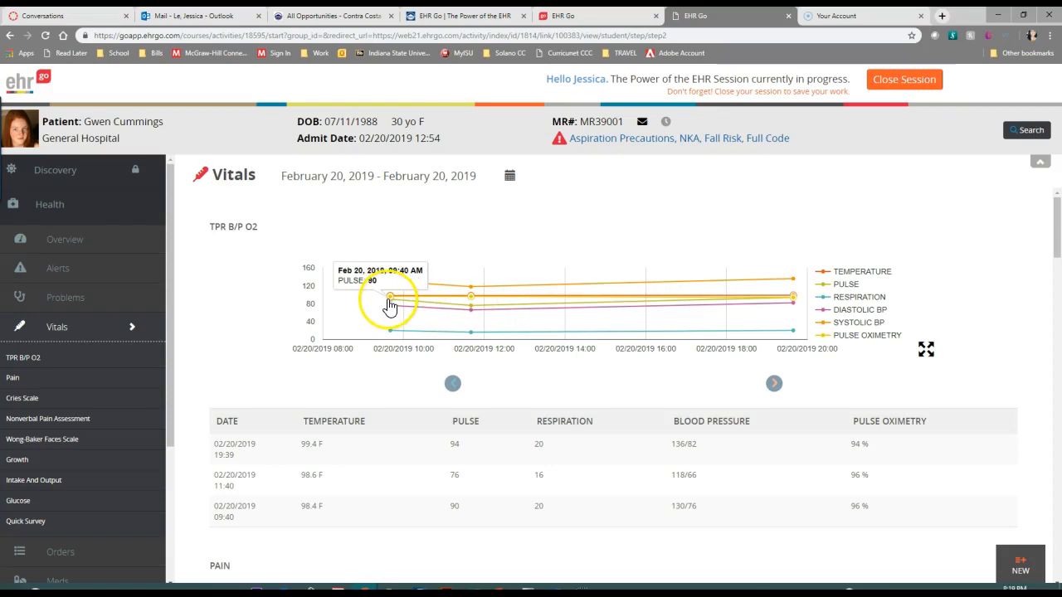
# Open the details of the 02/20/2019 19:39 vitals entry and advance through the 11:40 entry to the 09:40 entry
pyautogui.scroll(-1, 373, 389)
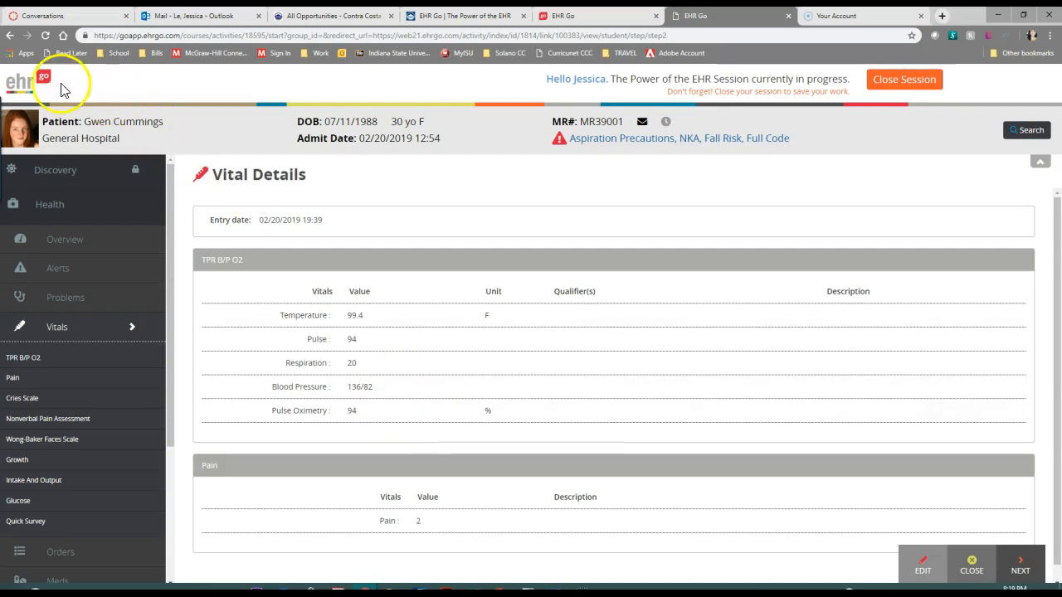
pyautogui.click(8, 37)
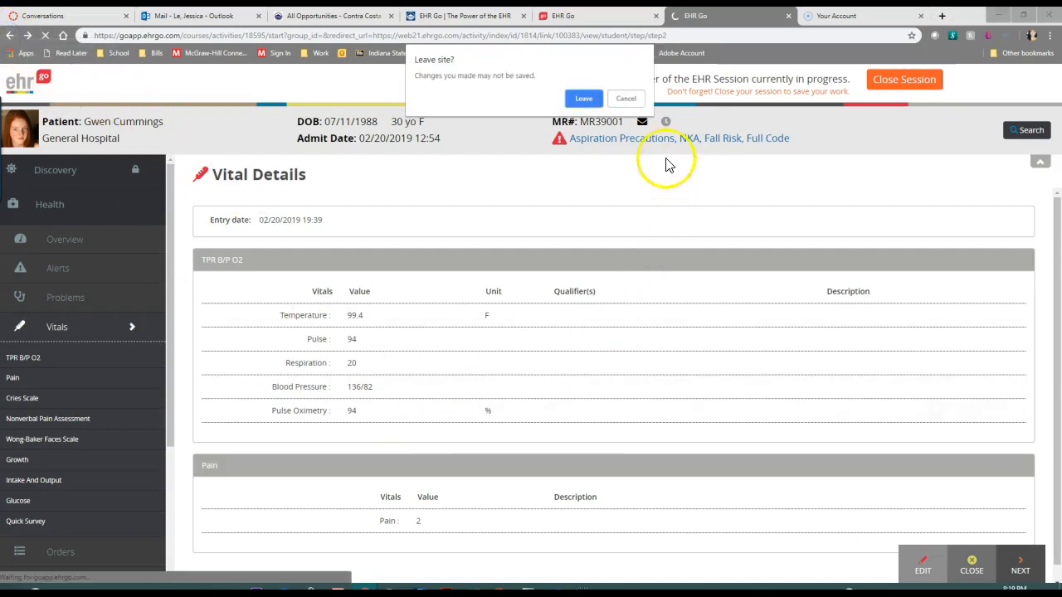
pyautogui.click(626, 99)
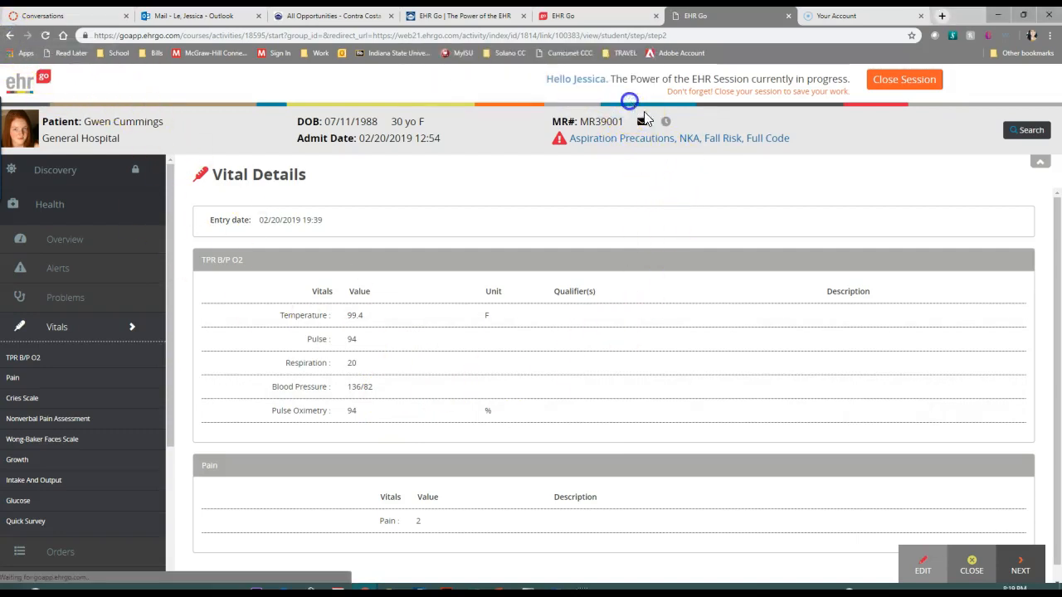
pyautogui.click(1022, 571)
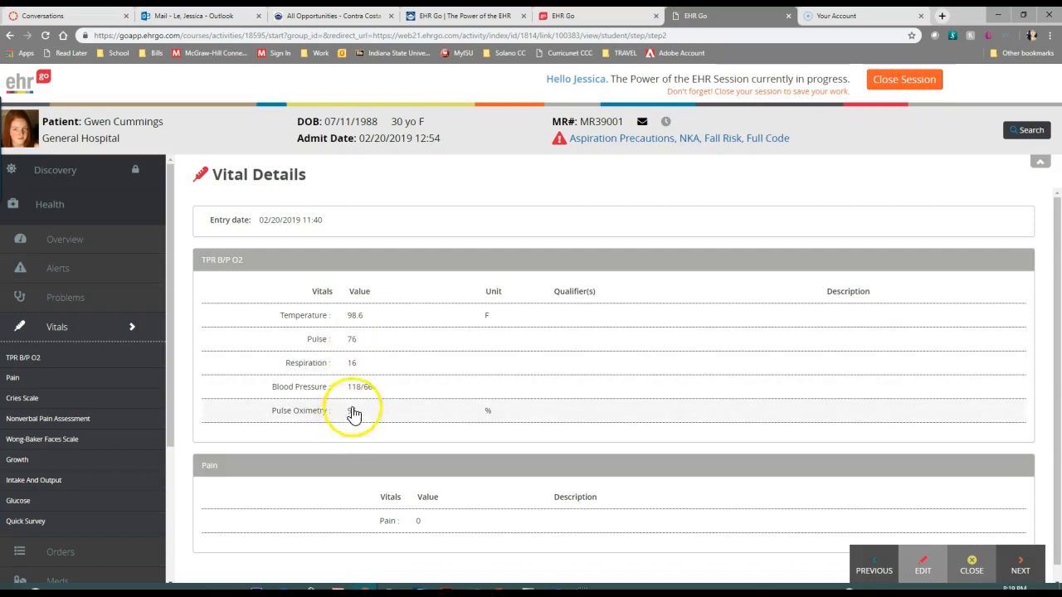
pyautogui.click(1019, 571)
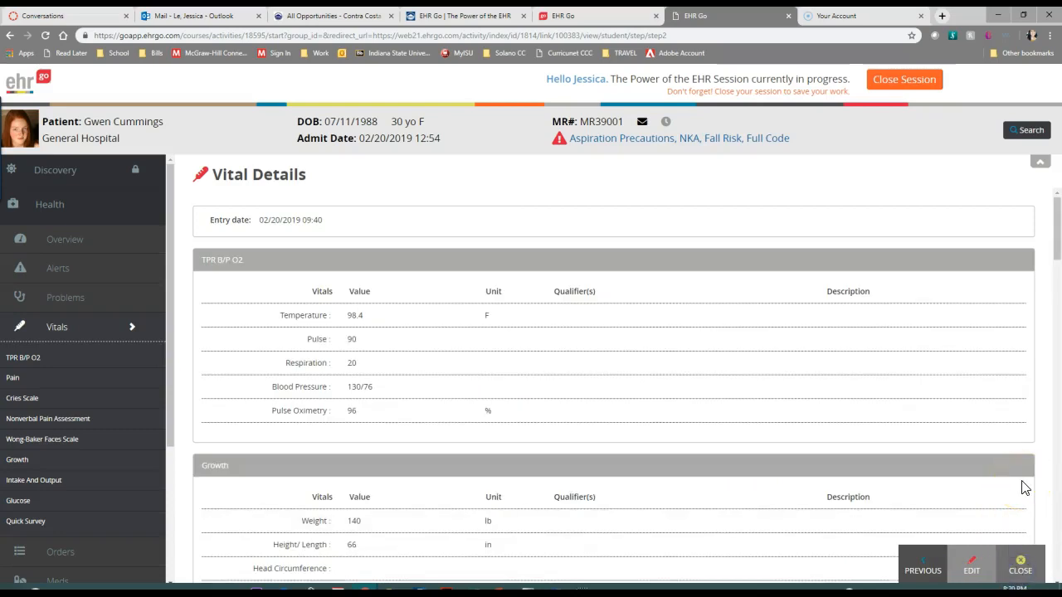
# Review the TPR B/P O2, growth and glucose values of the 09:40 entry, and close the vital details
pyautogui.scroll(-2, 1025, 487)
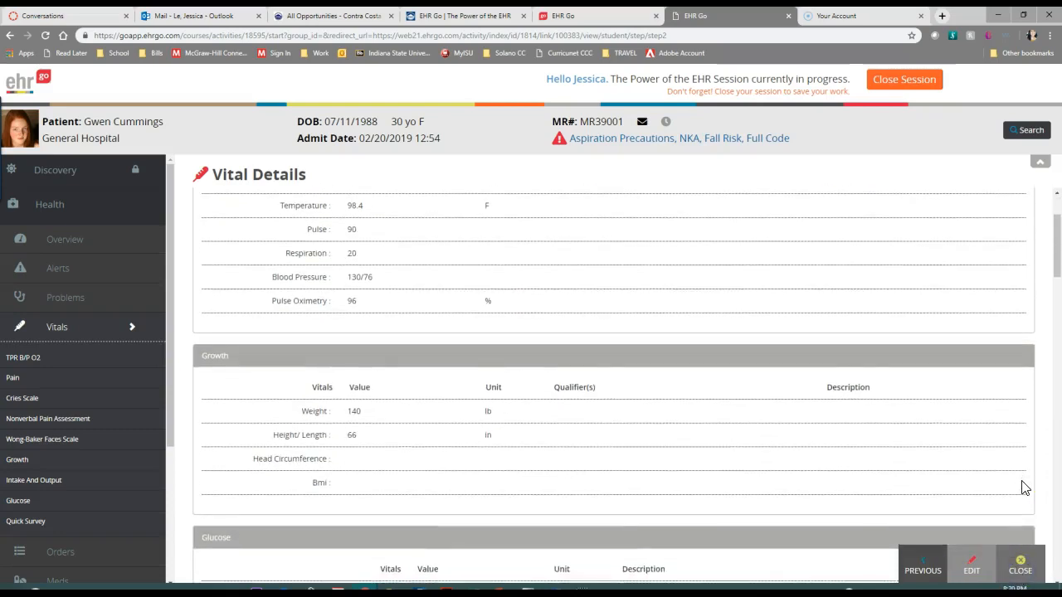
pyautogui.scroll(-1, 1024, 487)
pyautogui.scroll(2, 502, 363)
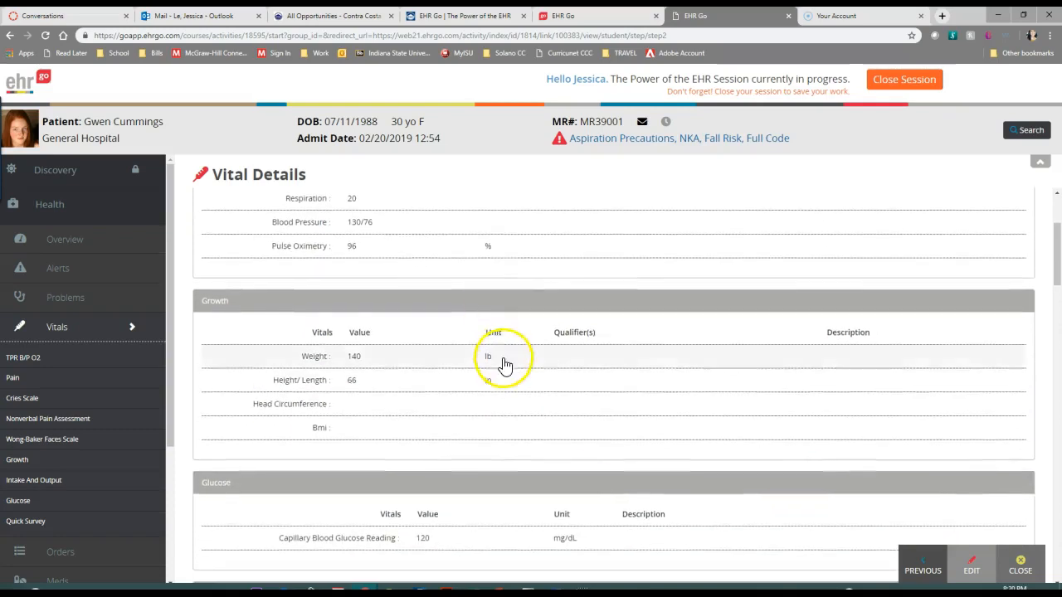
pyautogui.scroll(1, 358, 415)
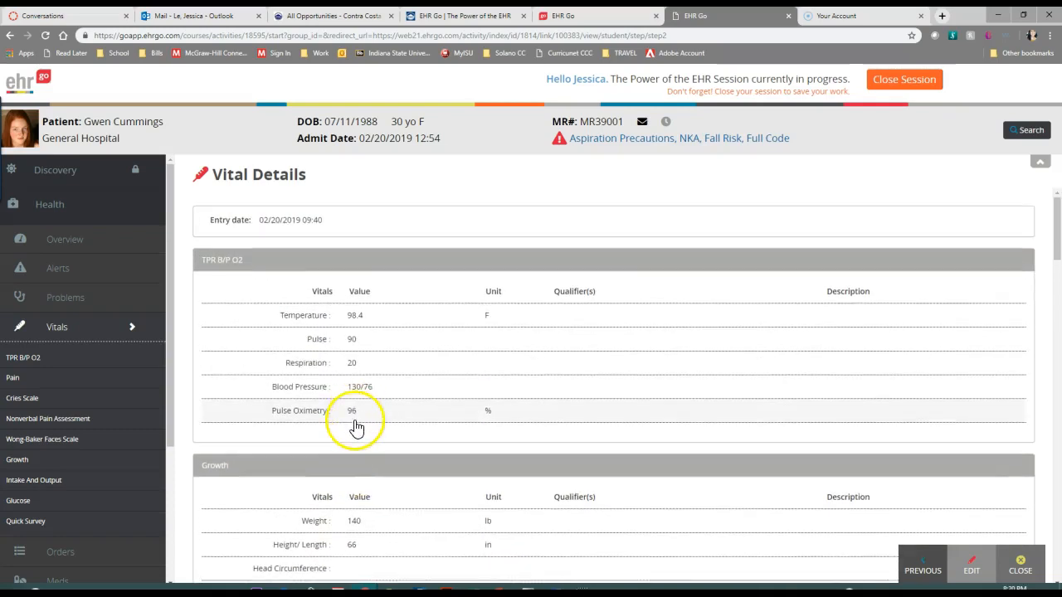
pyautogui.click(353, 371)
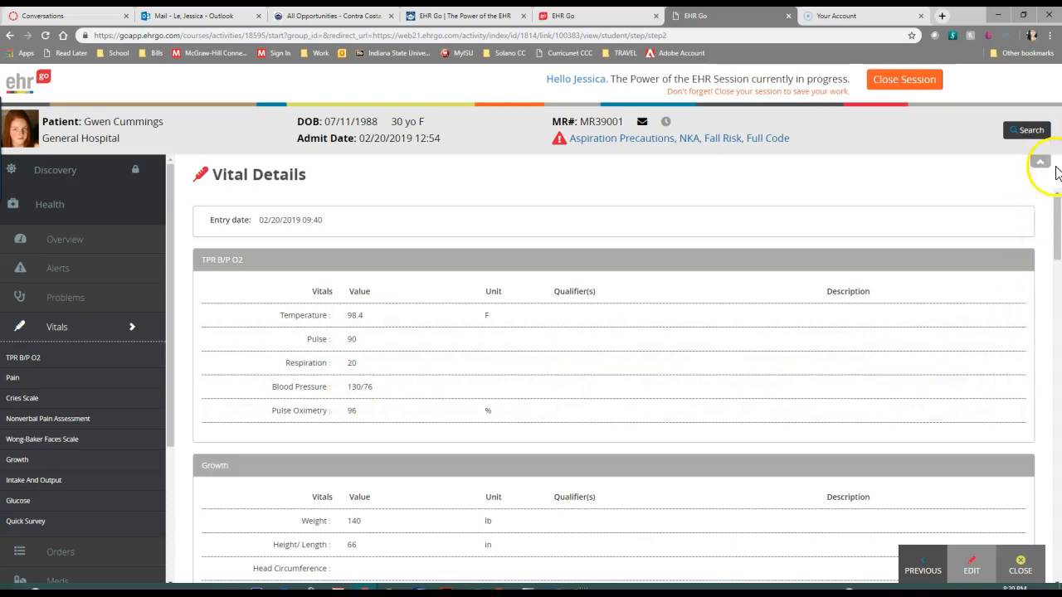
pyautogui.click(1020, 565)
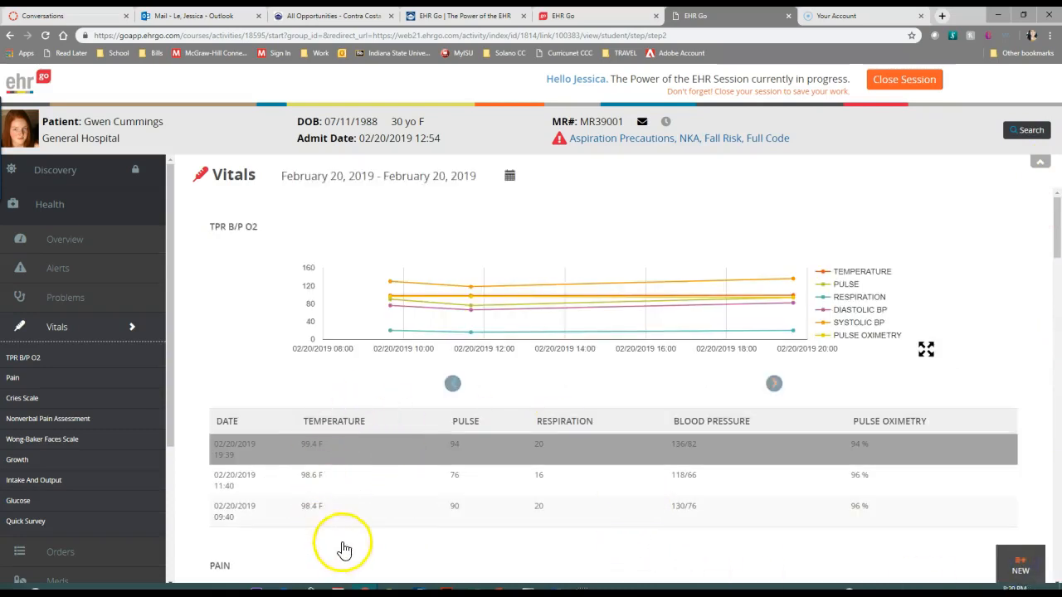
# Examine the pain chart in the vitals record, checking its 11:40 and 19:39 readings
pyautogui.scroll(-3, 365, 530)
pyautogui.scroll(-1, 369, 523)
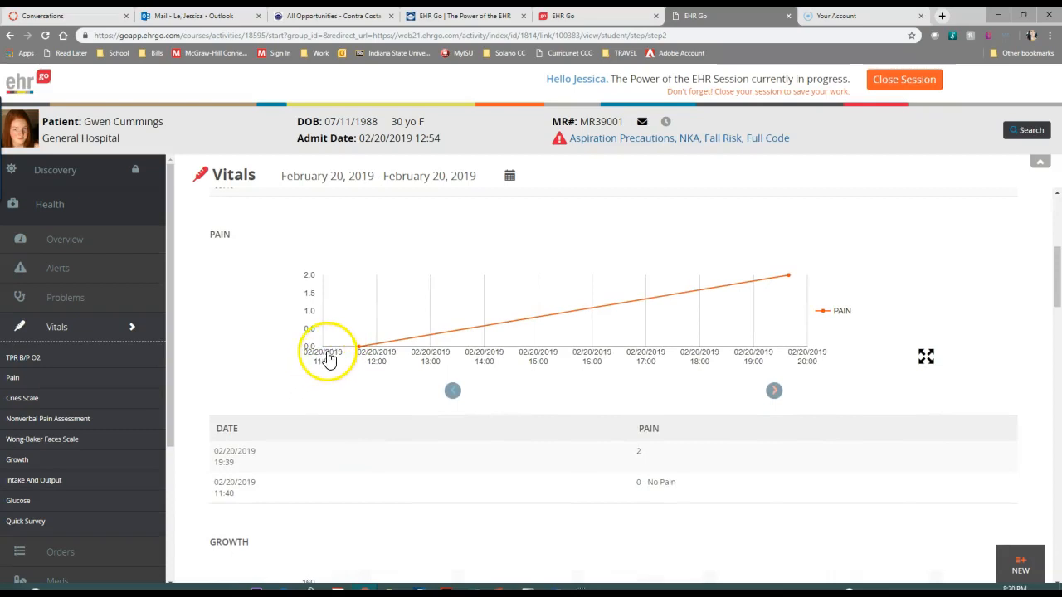
pyautogui.moveTo(362, 351)
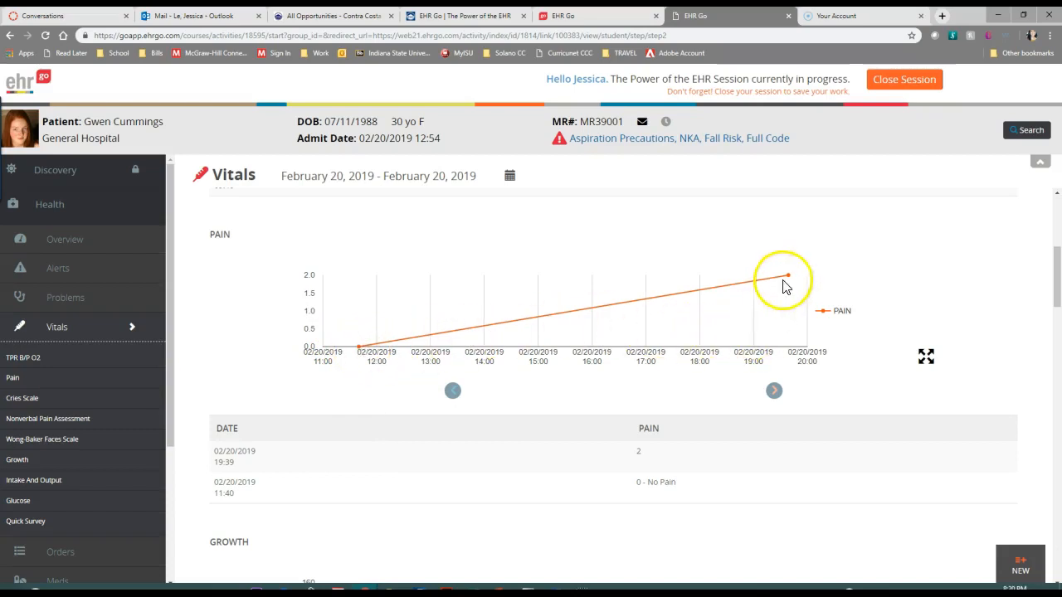
pyautogui.moveTo(793, 283)
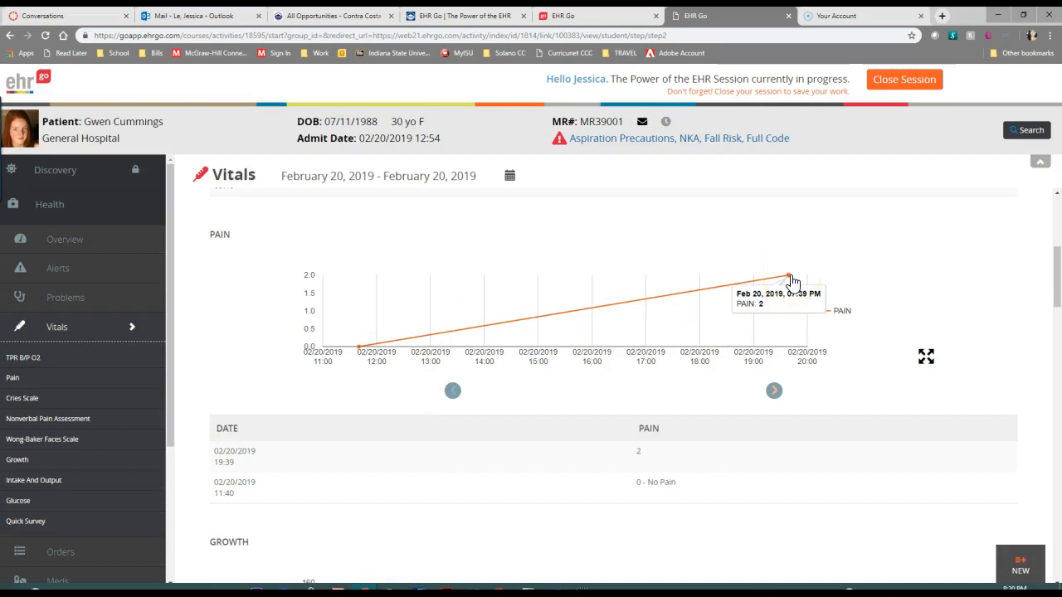
pyautogui.scroll(1, 792, 282)
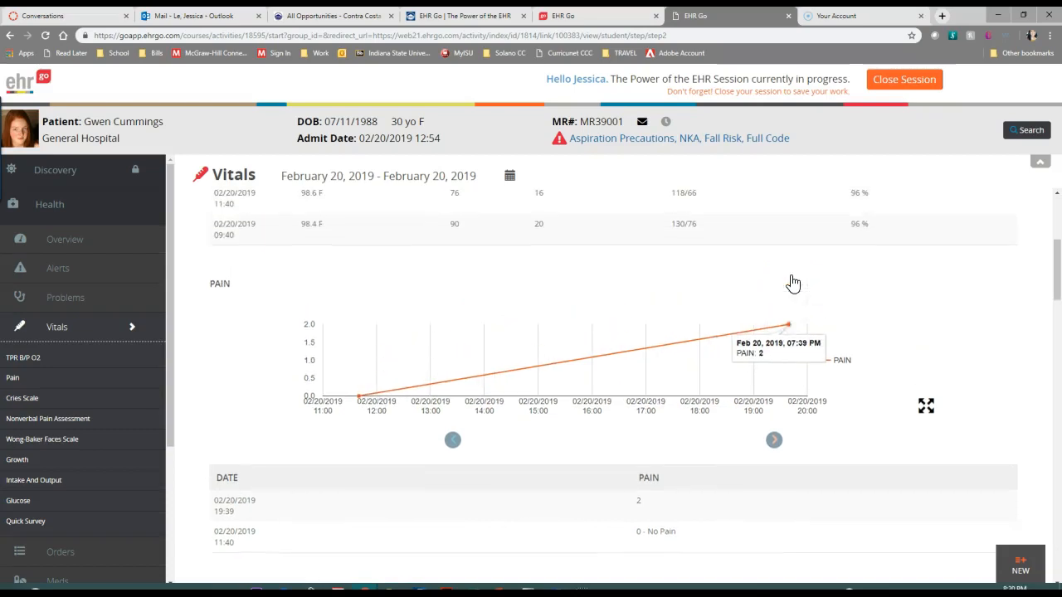
# Examine the growth chart's weight and height/length points and the capillary blood glucose reading in the vitals record
pyautogui.moveTo(793, 336)
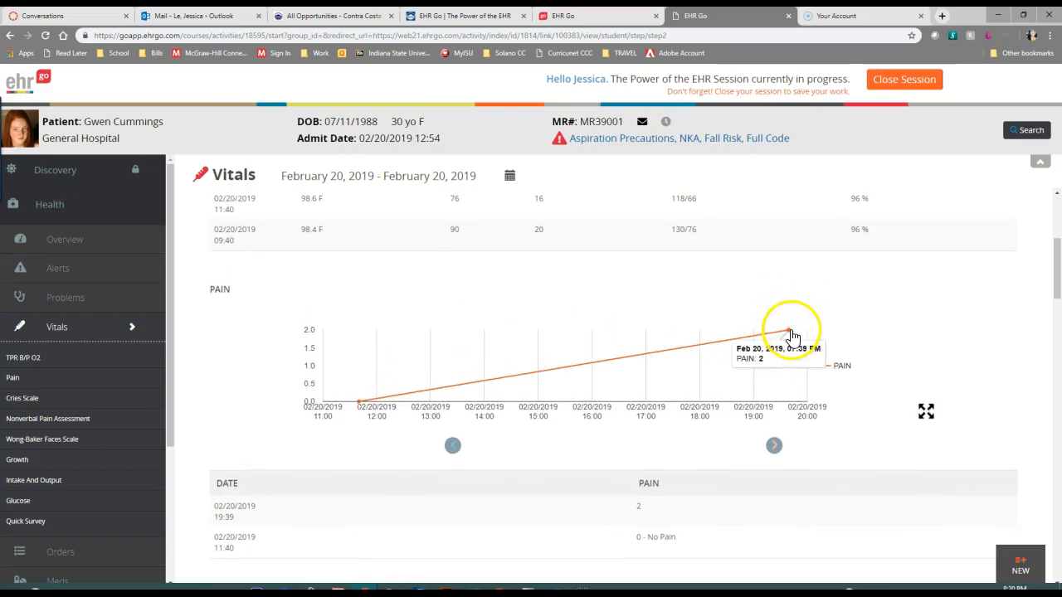
pyautogui.scroll(-4, 792, 336)
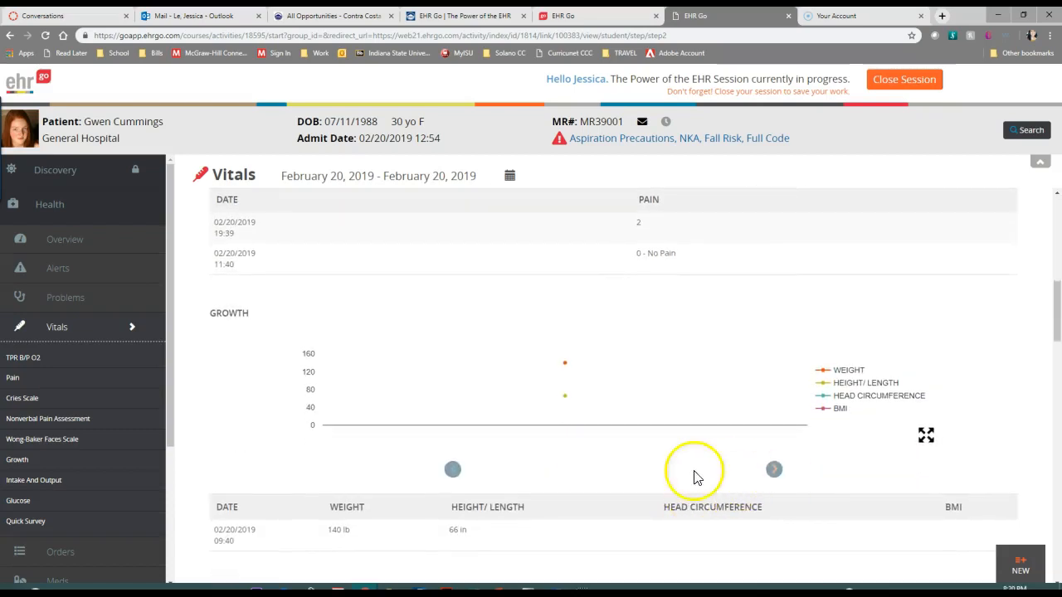
pyautogui.scroll(-4, 576, 431)
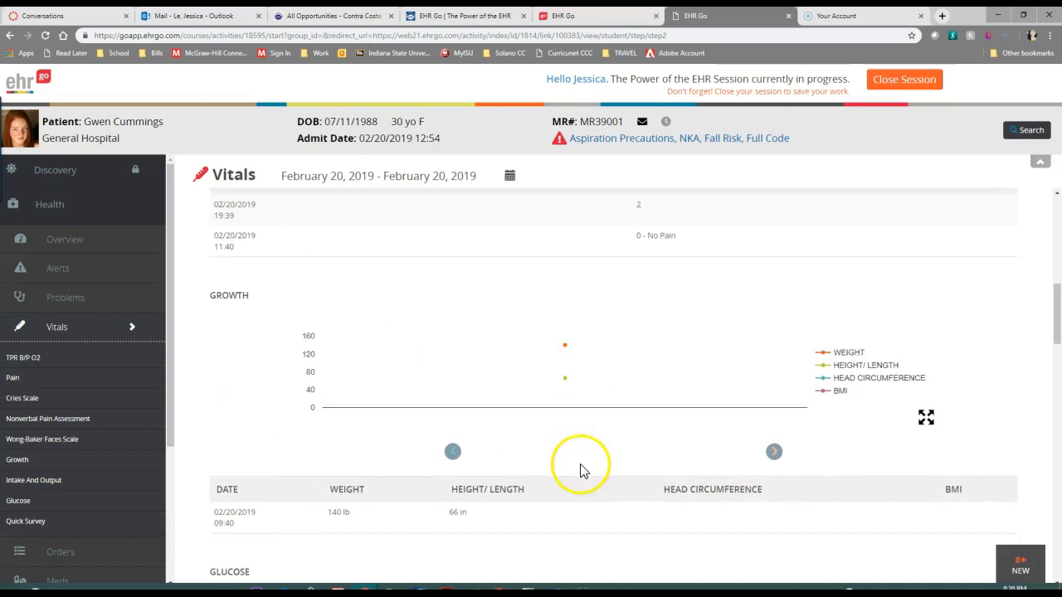
pyautogui.scroll(3, 524, 404)
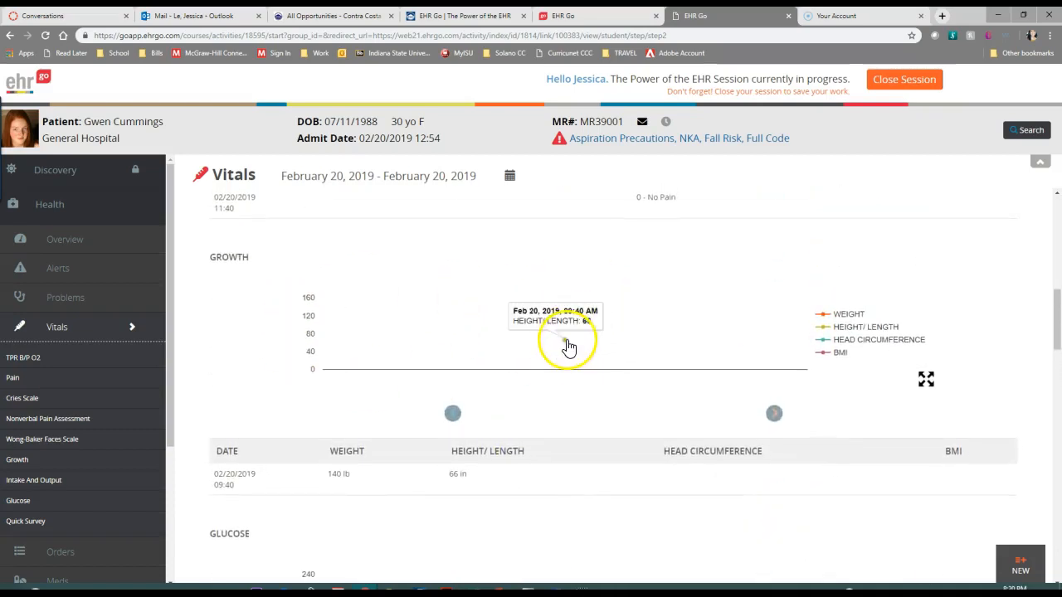
pyautogui.moveTo(567, 312)
pyautogui.scroll(-4, 626, 411)
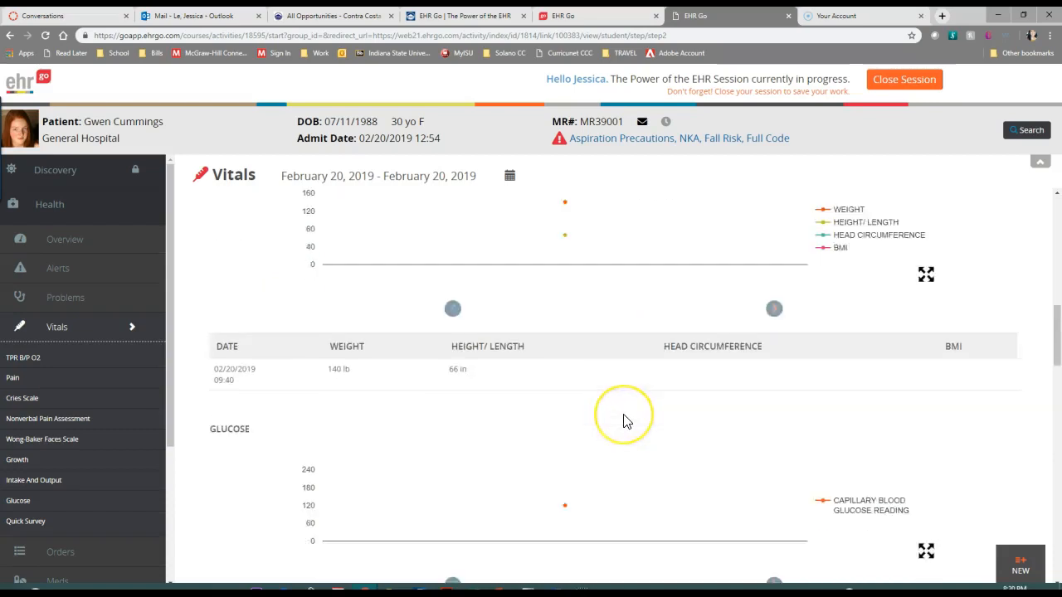
pyautogui.scroll(1, 623, 420)
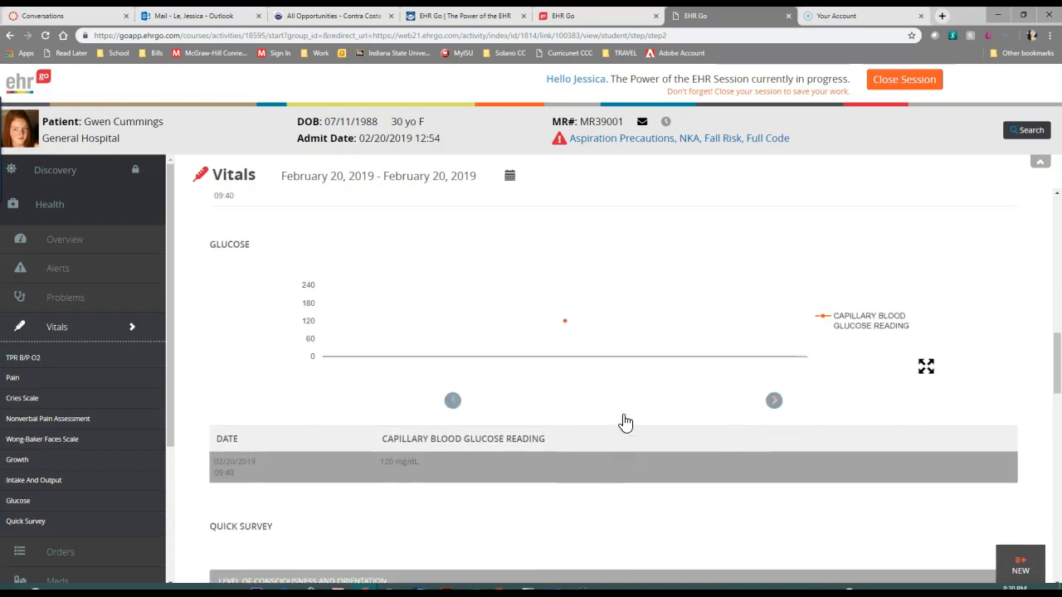
pyautogui.scroll(3, 420, 259)
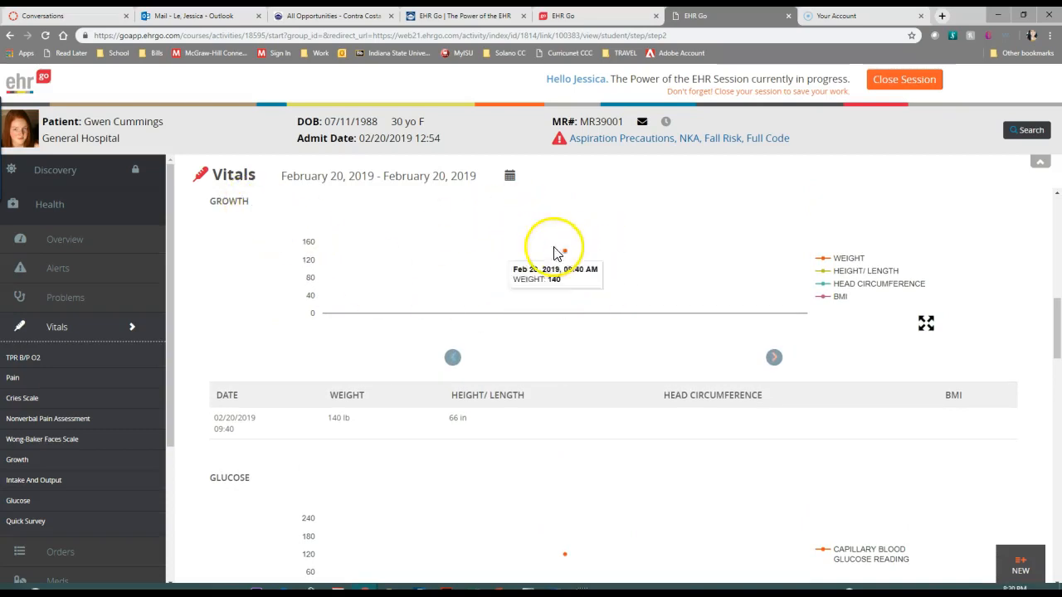
pyautogui.scroll(-2, 498, 257)
pyautogui.scroll(3, 493, 265)
pyautogui.scroll(-3, 545, 423)
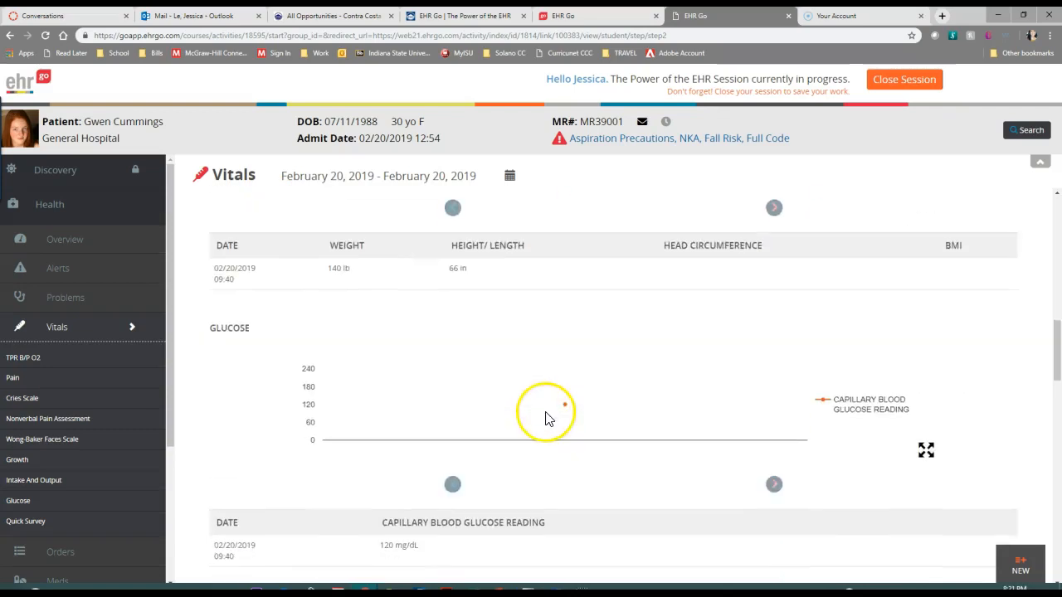
pyautogui.moveTo(569, 403)
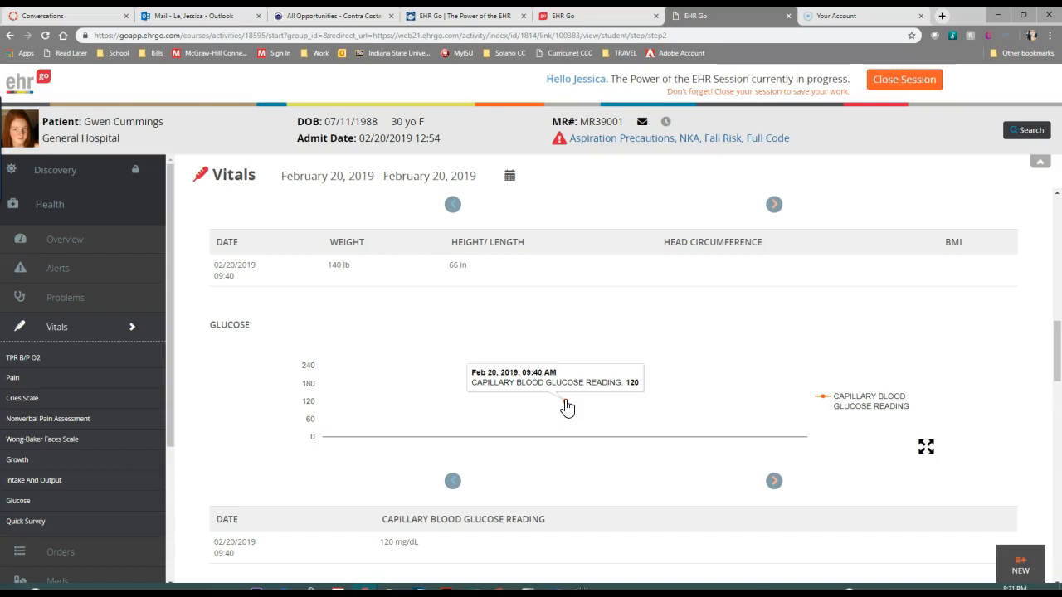
# Review the Quick Survey findings from level of consciousness and HEENT/neuro through psych/mental health and general
pyautogui.scroll(-4, 565, 415)
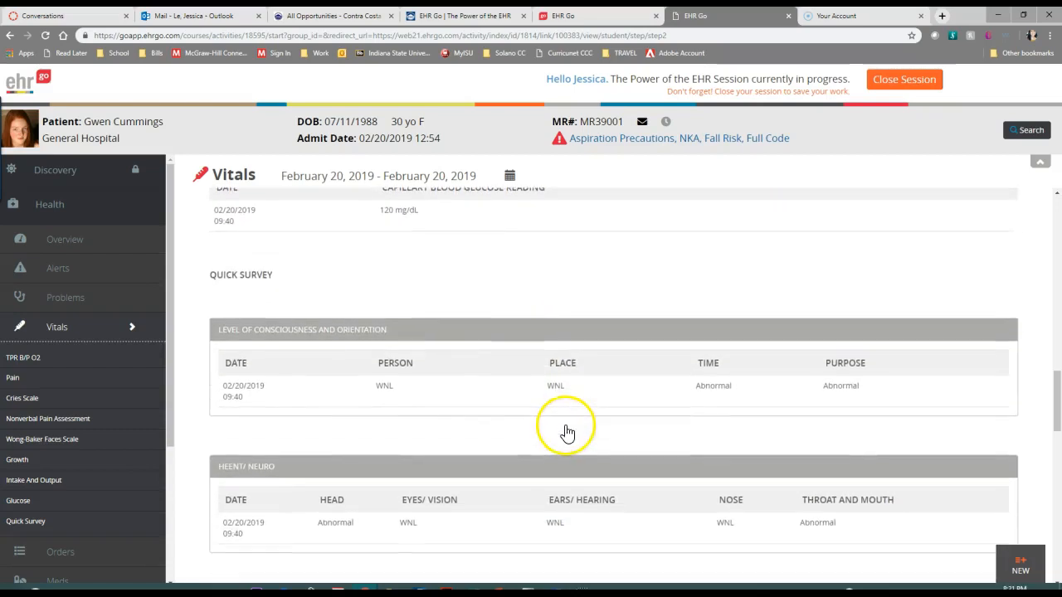
pyautogui.scroll(-1, 565, 429)
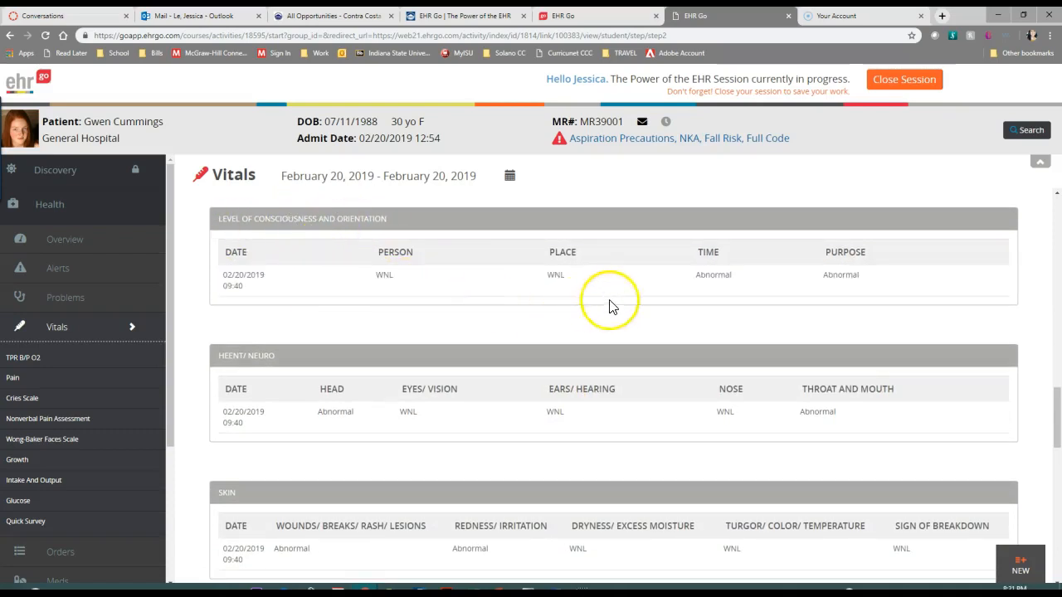
pyautogui.scroll(-1, 683, 393)
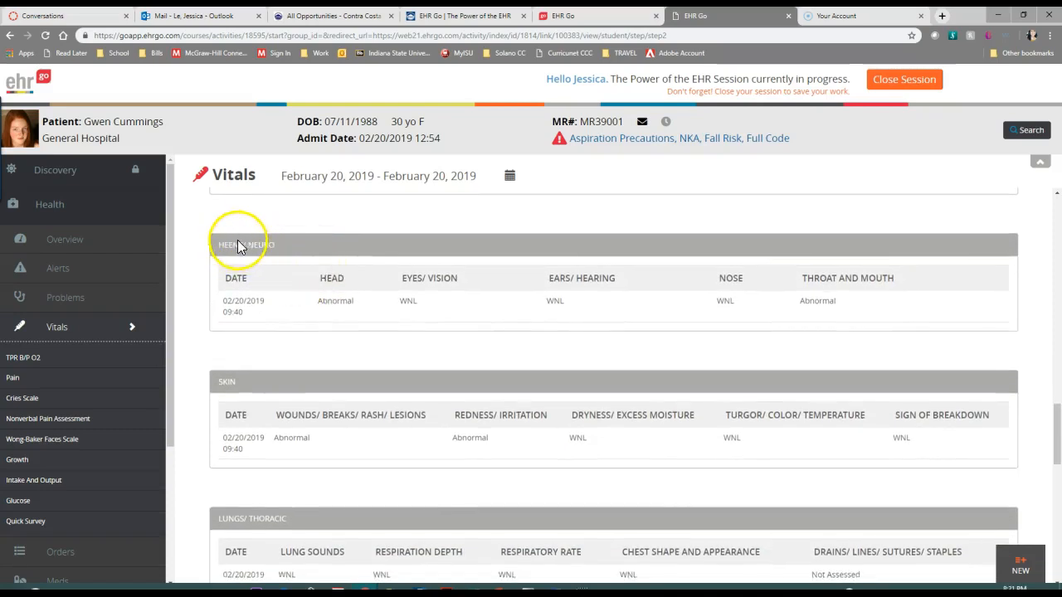
pyautogui.scroll(-1, 361, 323)
pyautogui.scroll(-1, 362, 330)
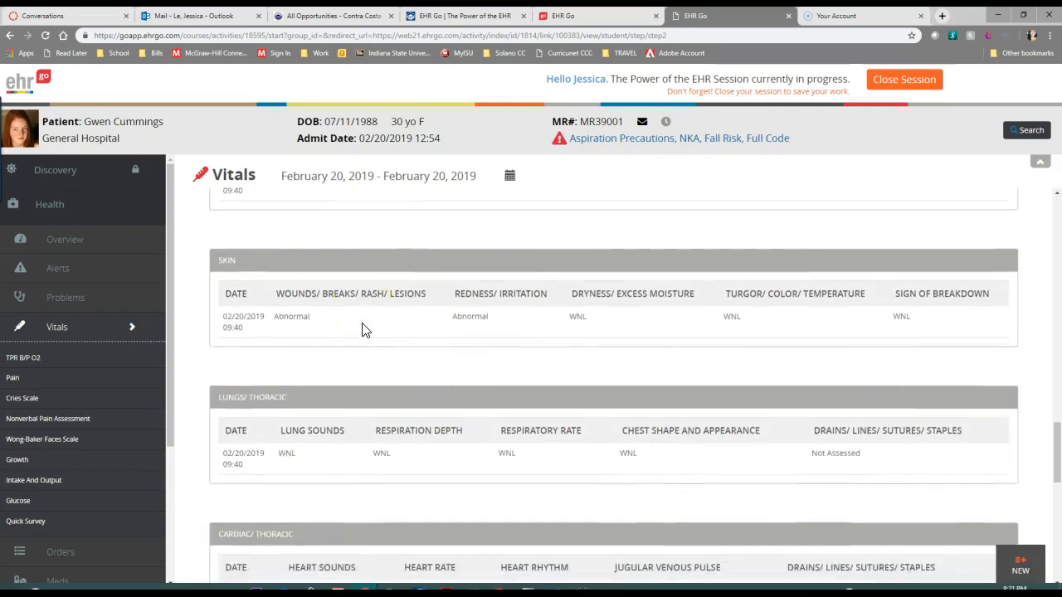
pyautogui.scroll(1, 362, 329)
pyautogui.scroll(-6, 362, 329)
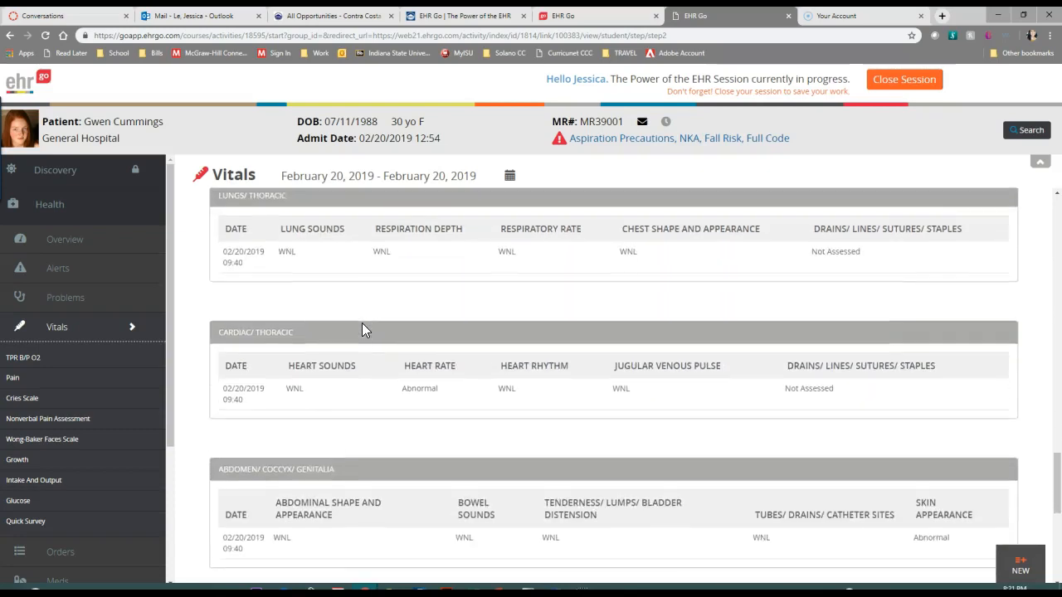
pyautogui.scroll(-1, 365, 336)
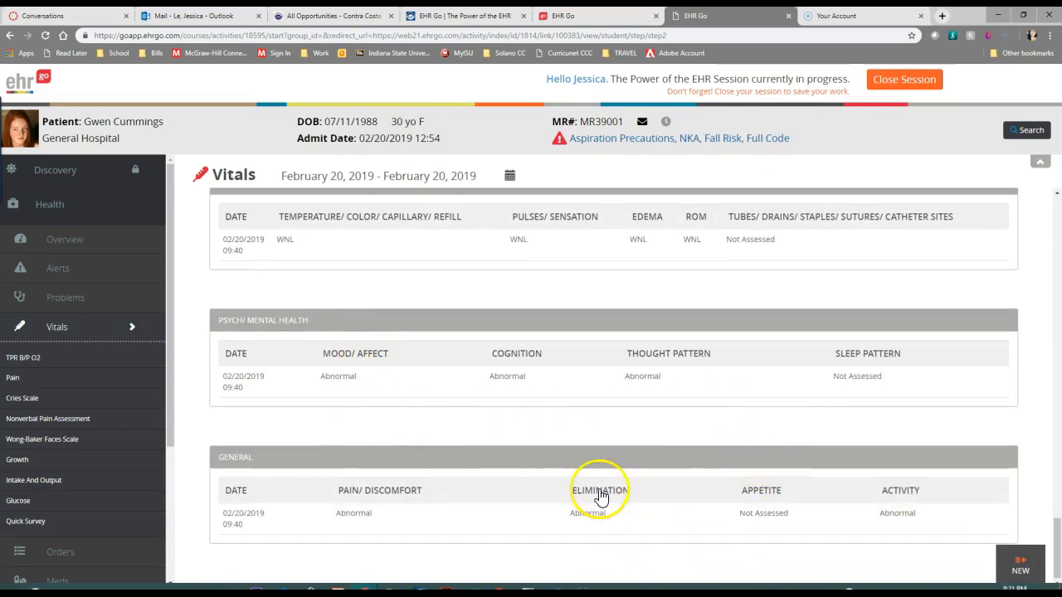
# Return to the patient's Overview and locate the problems and vitals summaries above the labs
pyautogui.scroll(15, 601, 496)
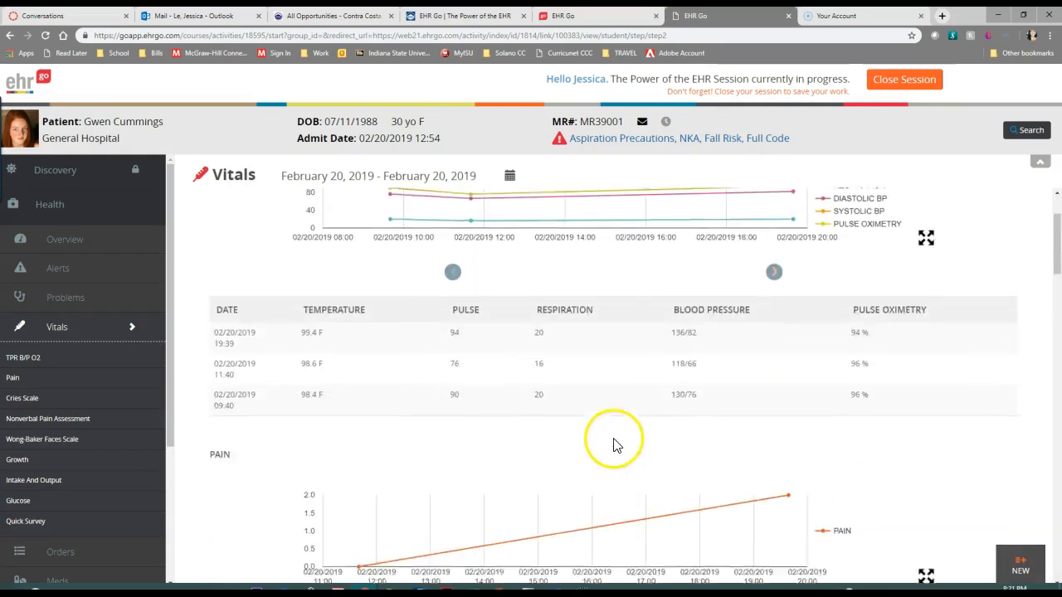
pyautogui.scroll(2, 614, 445)
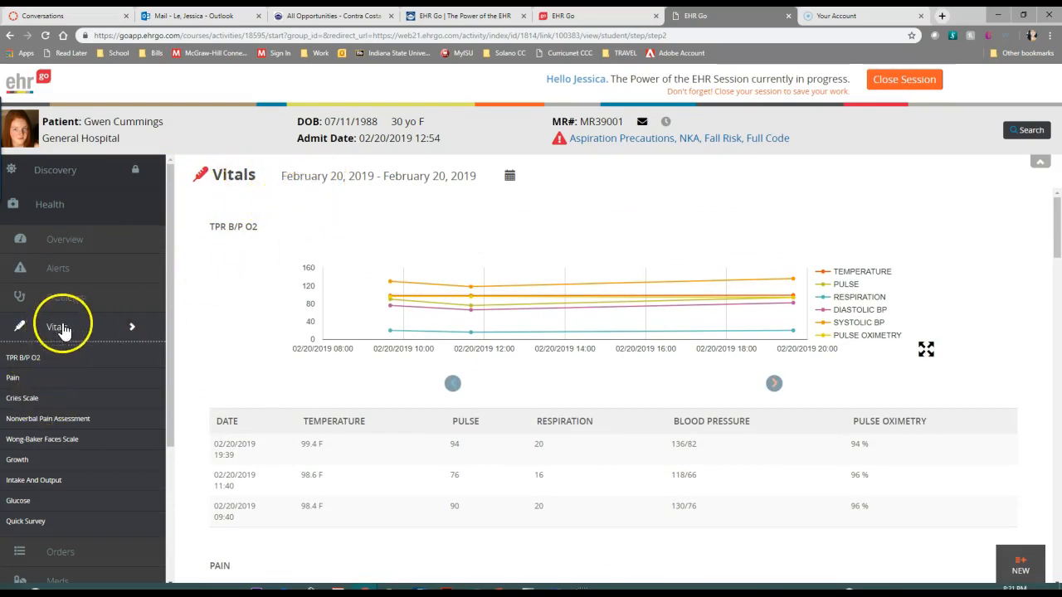
pyautogui.click(81, 241)
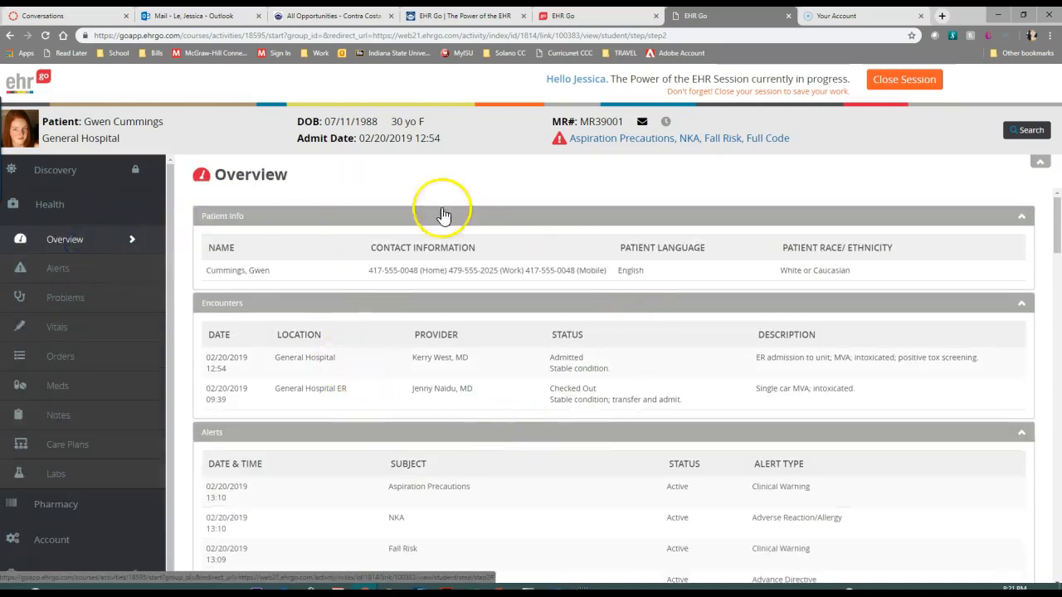
pyautogui.scroll(-15, 438, 213)
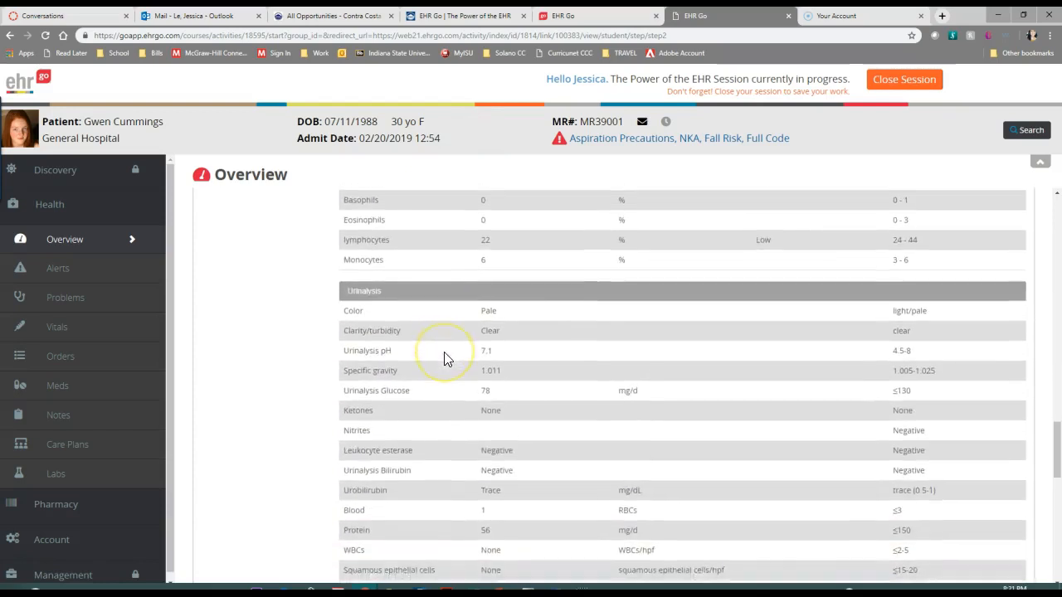
pyautogui.scroll(10, 444, 358)
pyautogui.scroll(3, 444, 359)
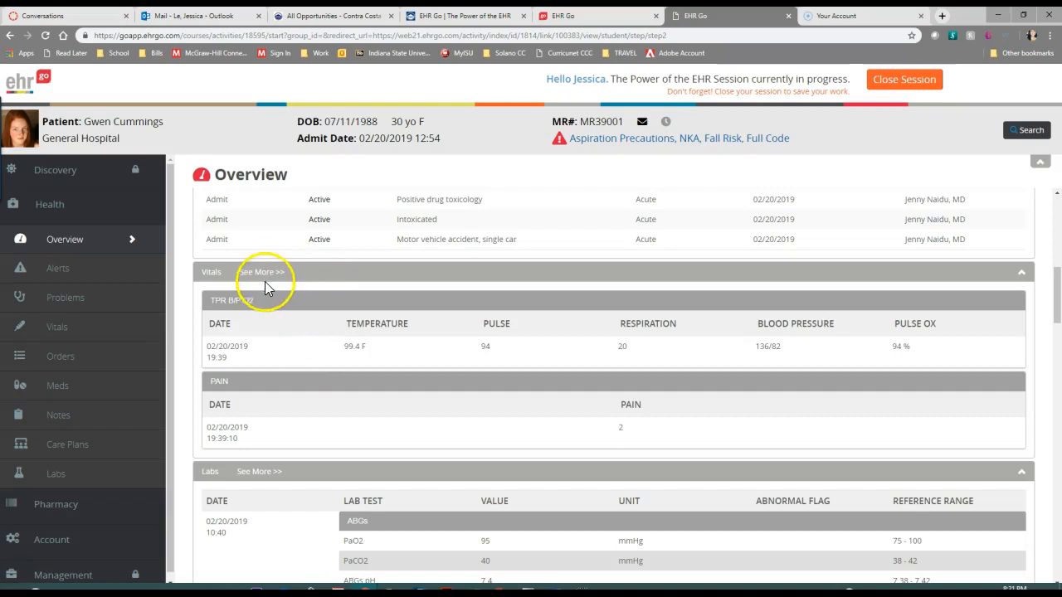
pyautogui.scroll(2, 286, 297)
pyautogui.scroll(-1, 286, 296)
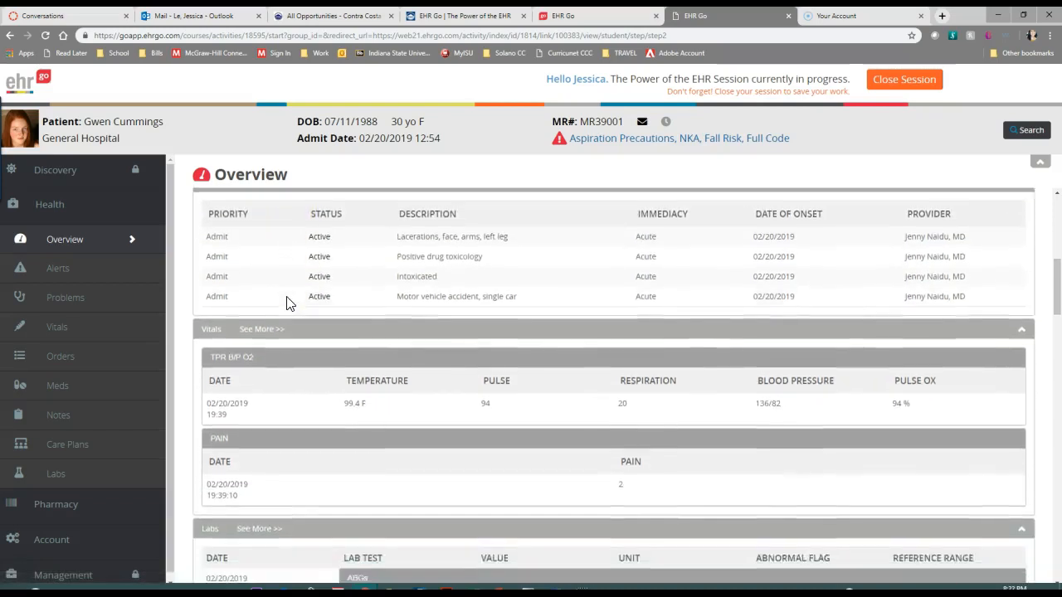
# Examine the 02/20/2019 10:40 lab results in the Overview, covering the ABGs and the Complete Metabolic Panel with its reference ranges
pyautogui.scroll(-4, 288, 304)
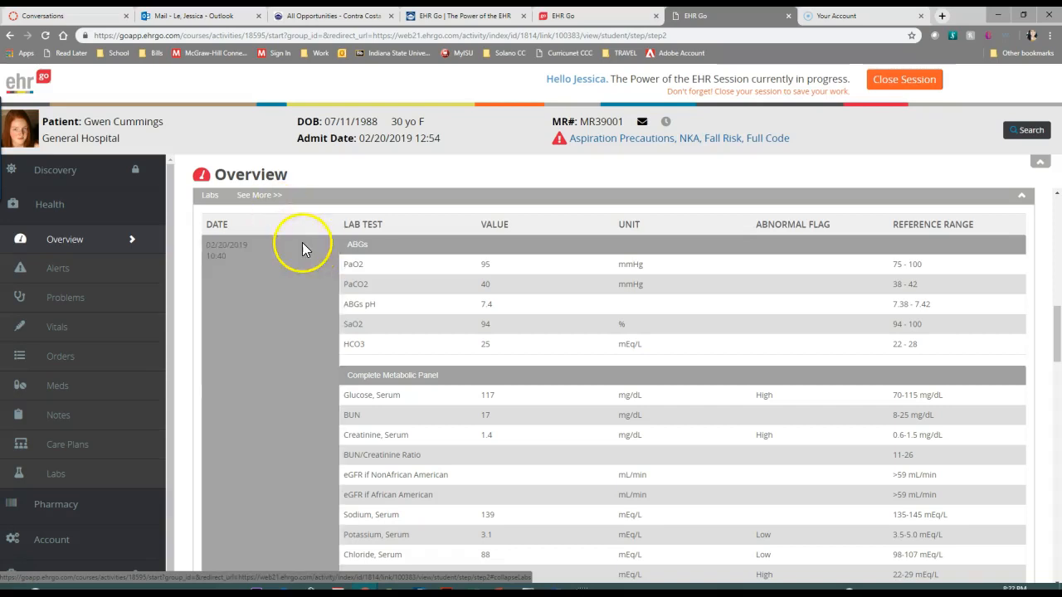
pyautogui.scroll(-3, 296, 248)
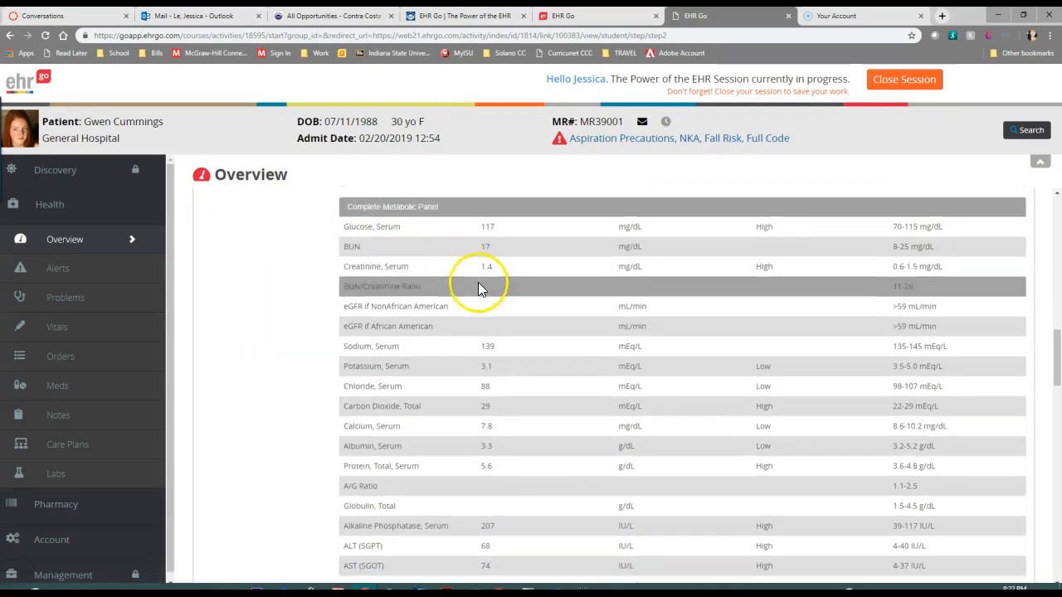
pyautogui.scroll(-3, 477, 285)
pyautogui.scroll(2, 476, 284)
pyautogui.scroll(5, 466, 286)
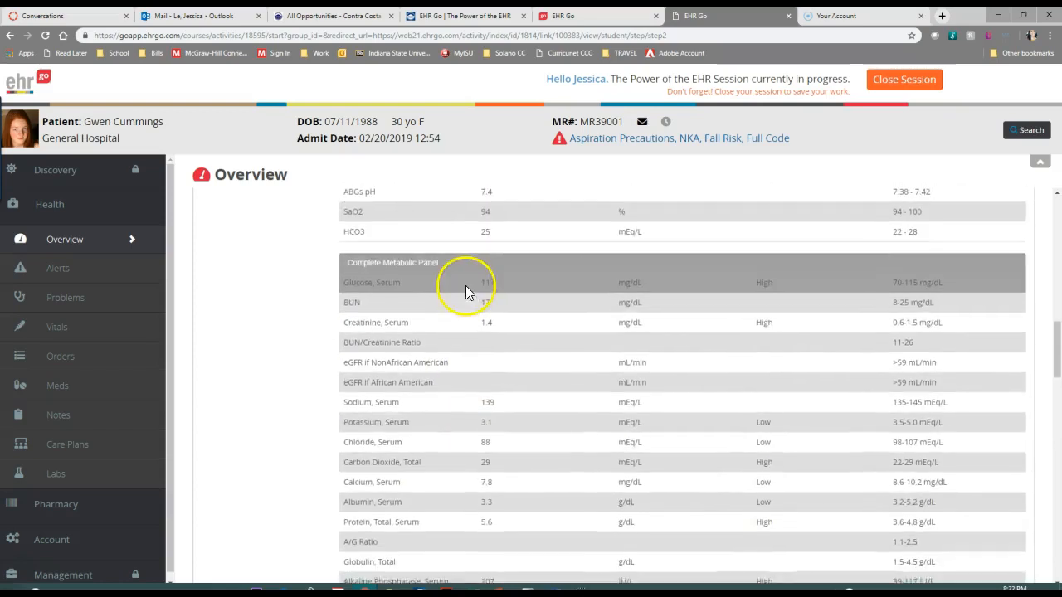
pyautogui.scroll(-1, 459, 298)
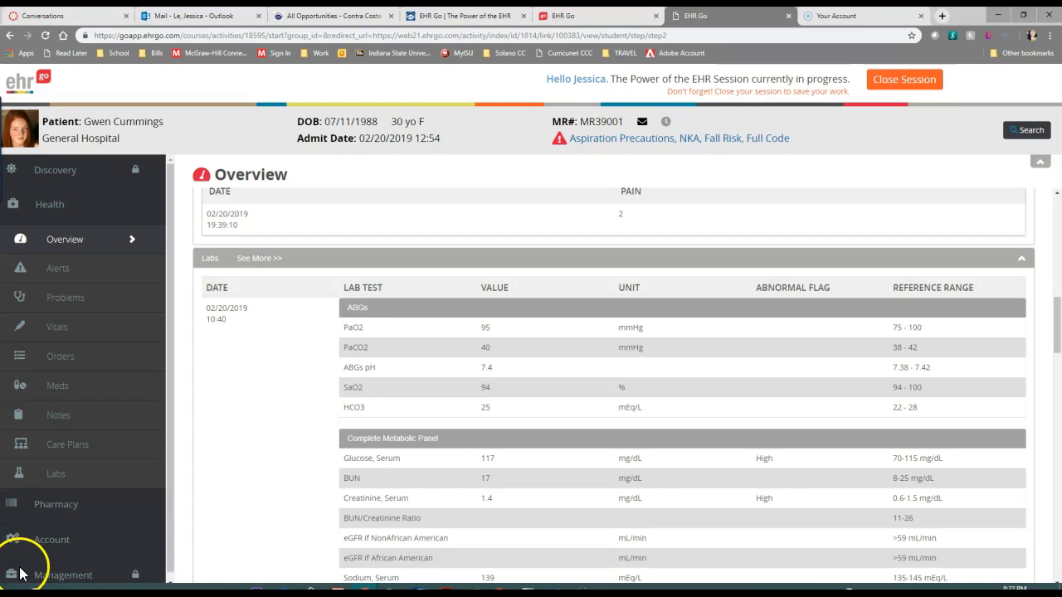
pyautogui.scroll(-3, 889, 264)
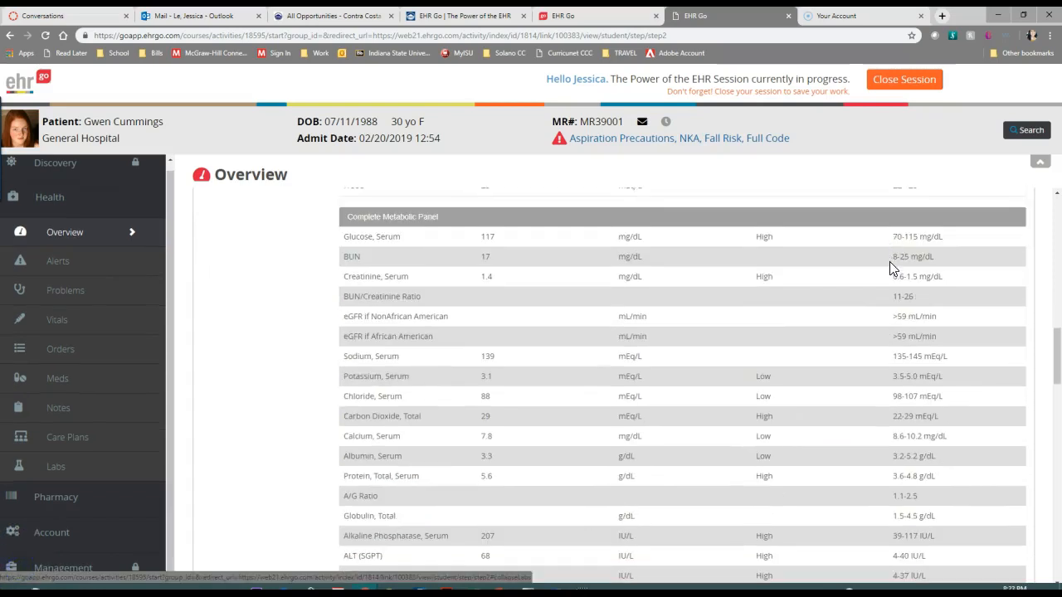
# Compare the abnormal flags in the Complete Metabolic Panel and CBC with Differential, looking ahead to the Urinalysis section
pyautogui.scroll(3, 890, 265)
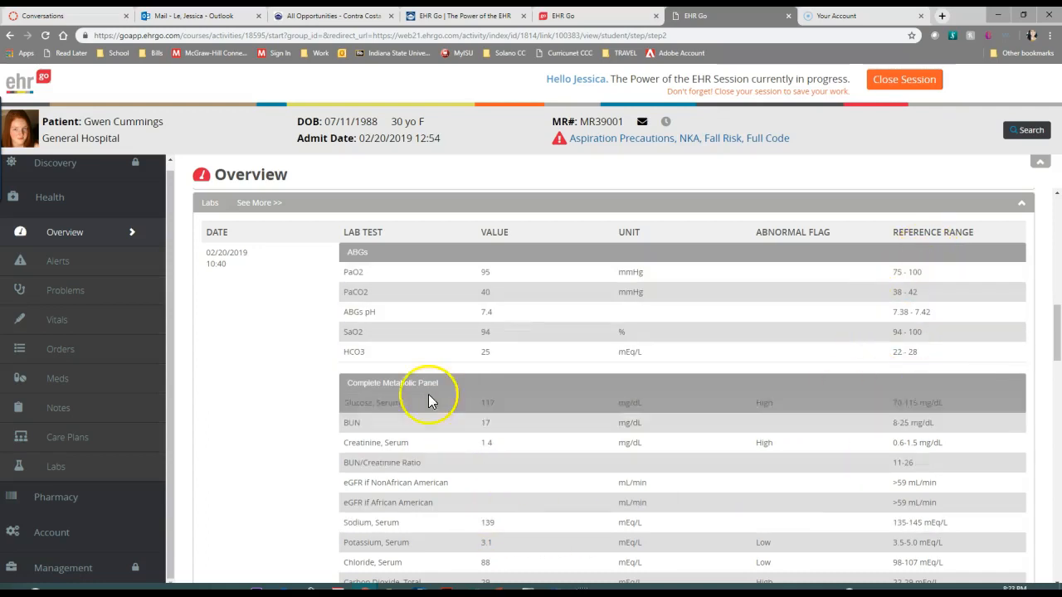
pyautogui.scroll(-4, 436, 383)
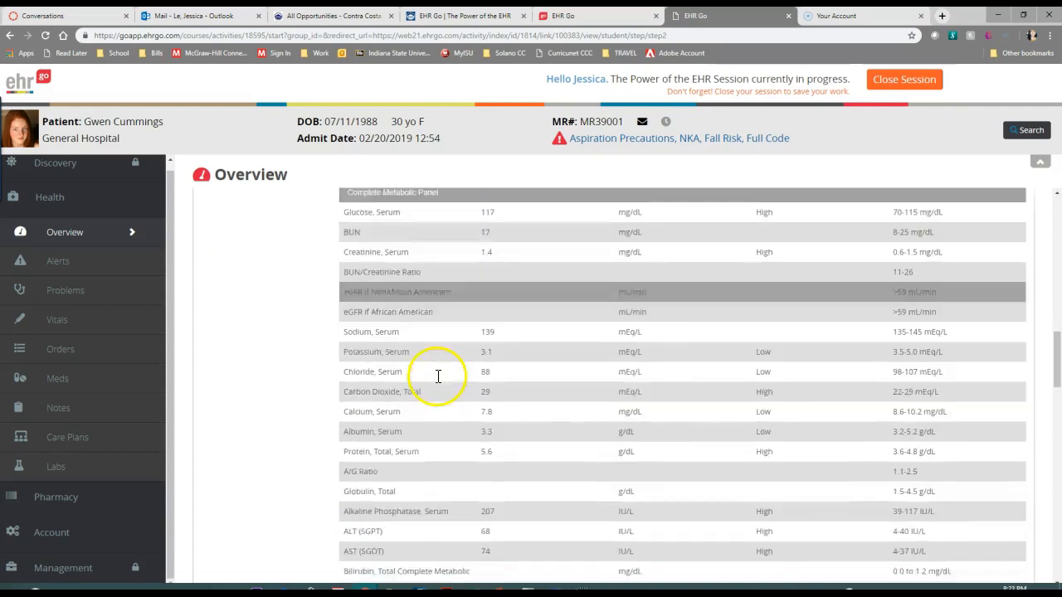
pyautogui.scroll(-4, 436, 343)
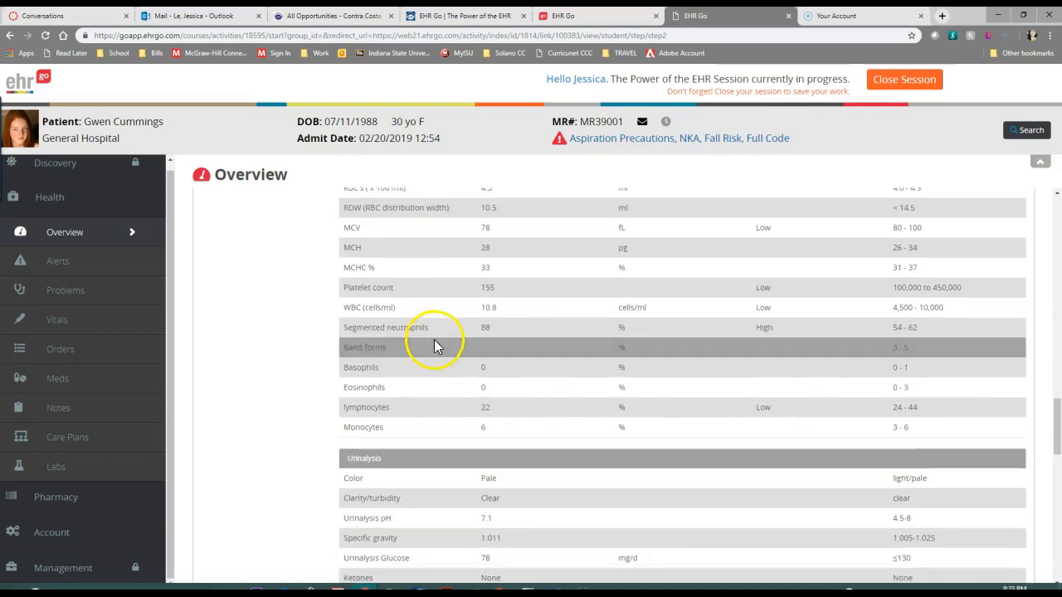
pyautogui.scroll(4, 435, 346)
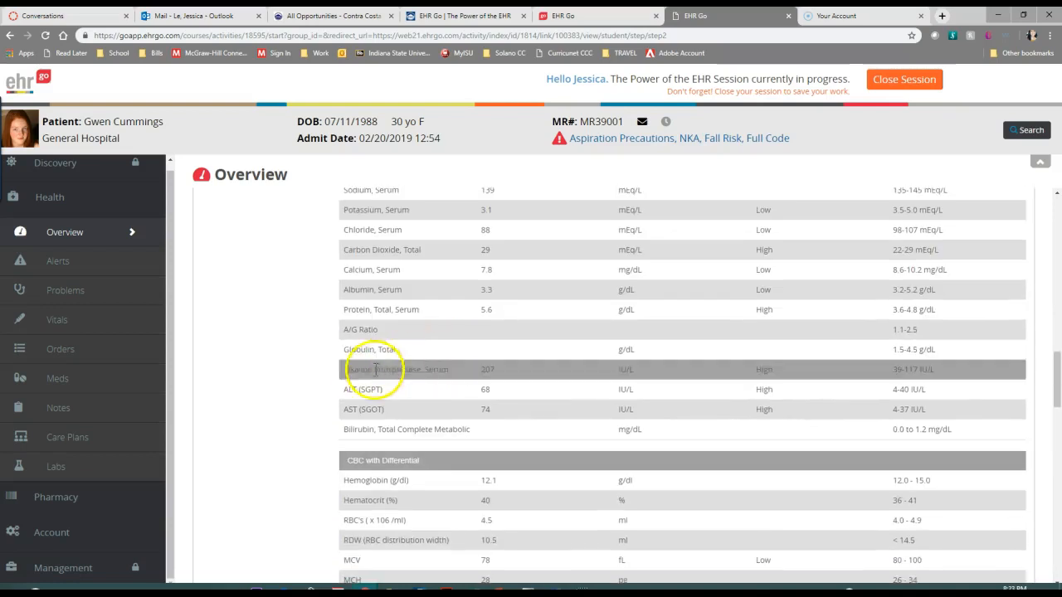
pyautogui.scroll(2, 423, 361)
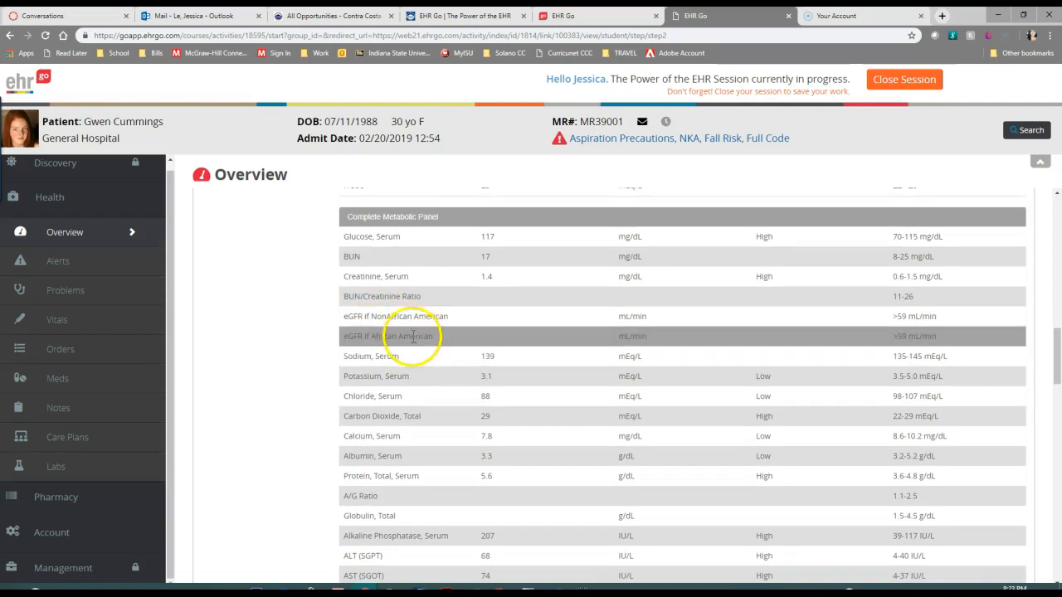
pyautogui.scroll(-3, 406, 353)
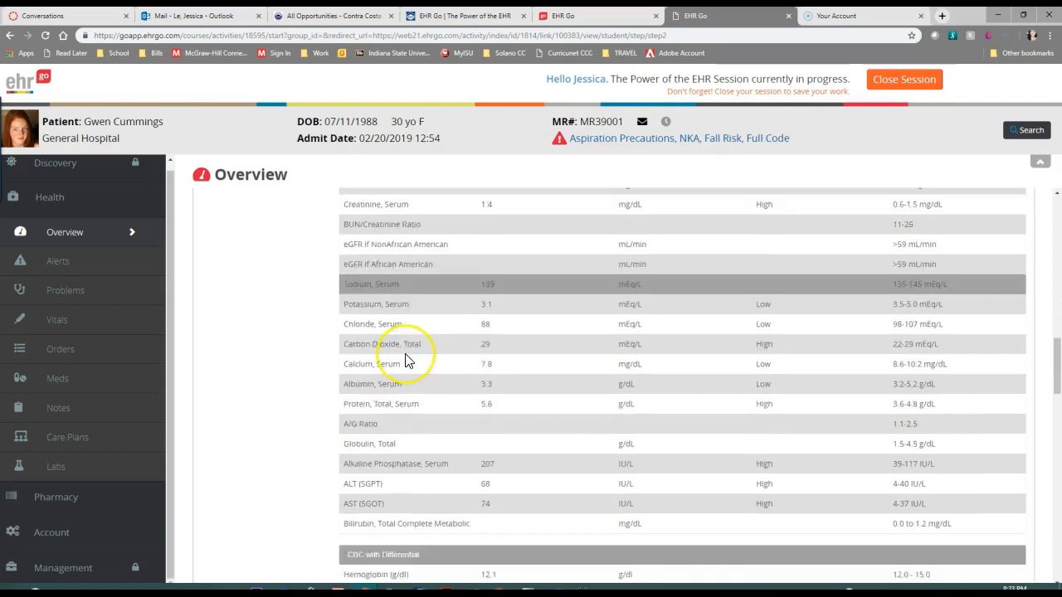
pyautogui.scroll(-1, 405, 353)
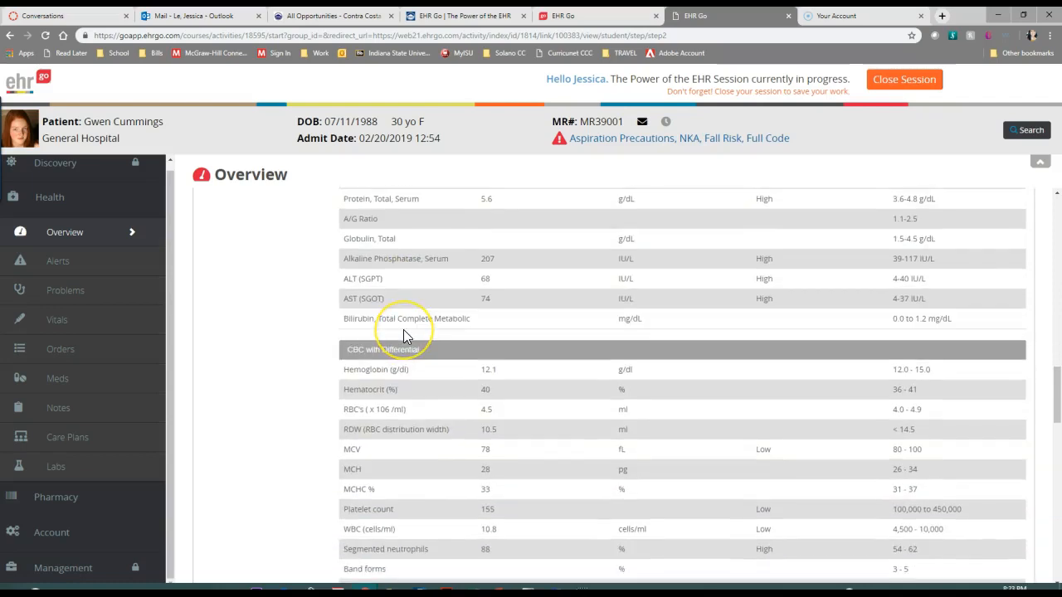
pyautogui.scroll(1, 404, 330)
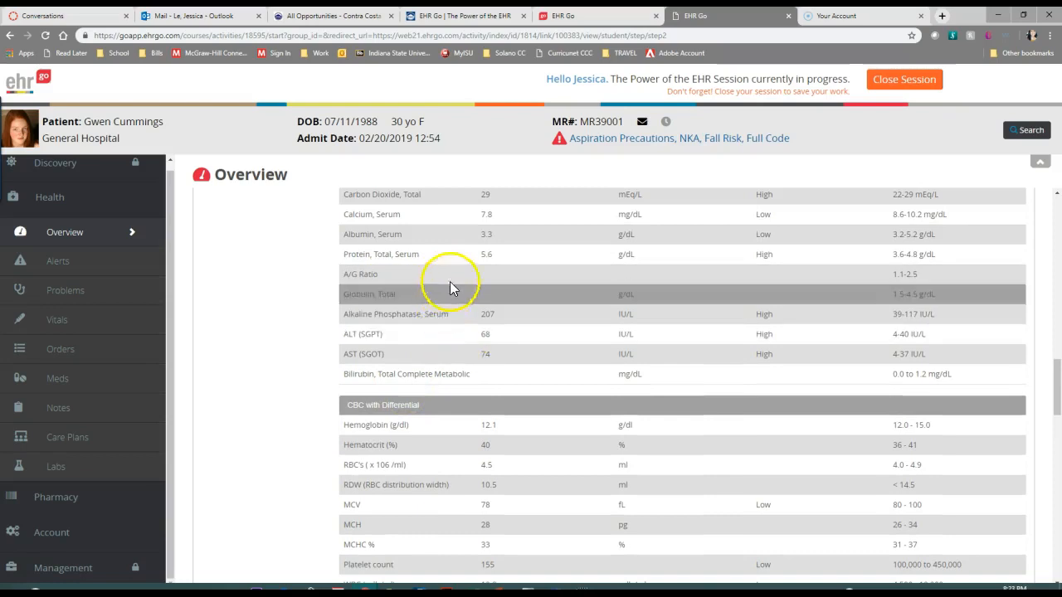
pyautogui.scroll(2, 440, 309)
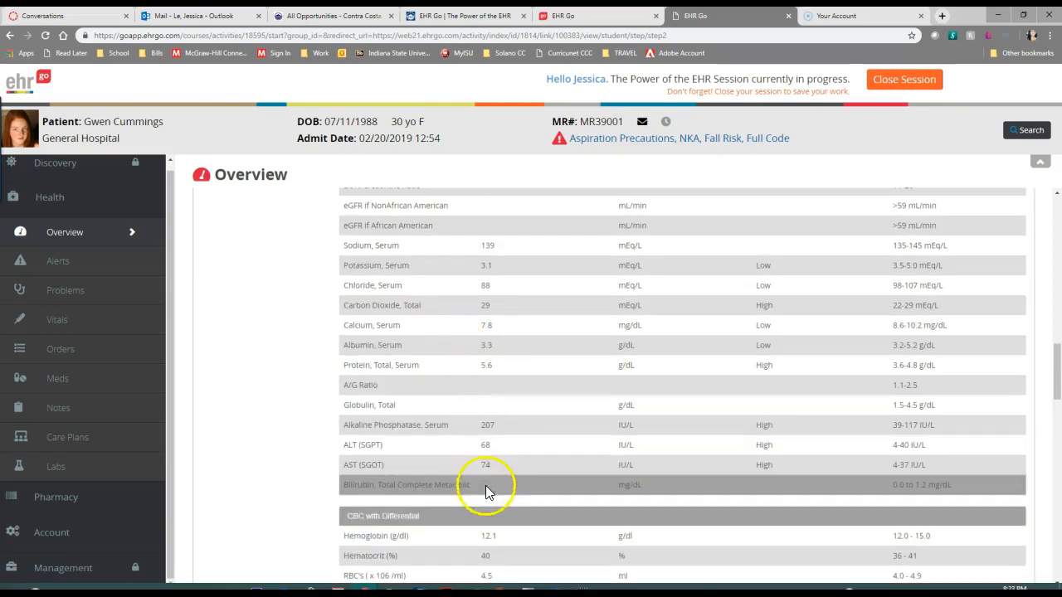
# Recheck the Complete Metabolic Panel values and abnormal flags from glucose through bilirubin in the Overview labs
pyautogui.scroll(2, 558, 500)
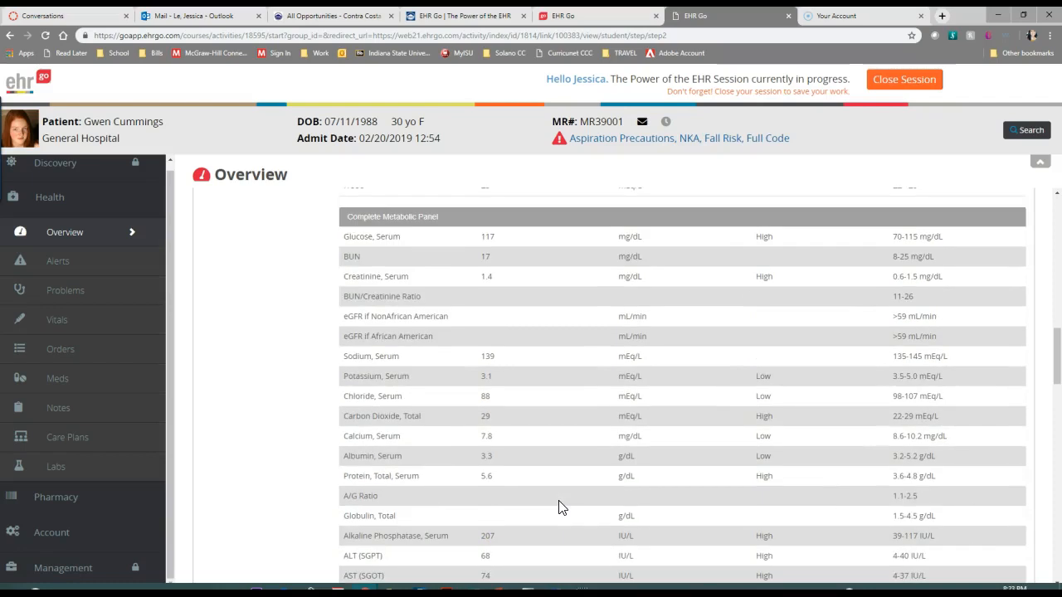
pyautogui.scroll(-4, 540, 465)
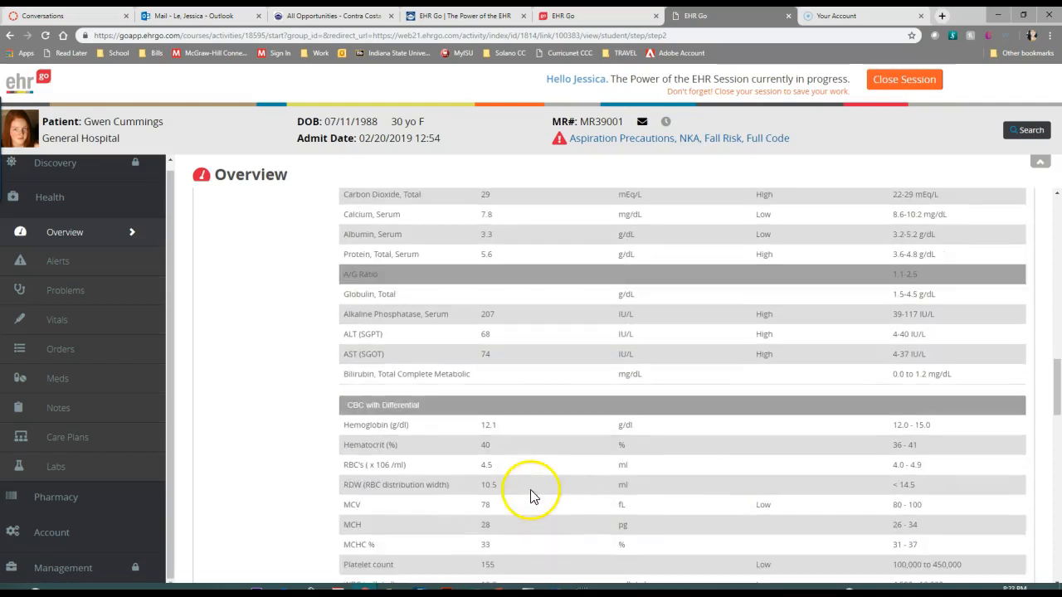
pyautogui.scroll(3, 521, 470)
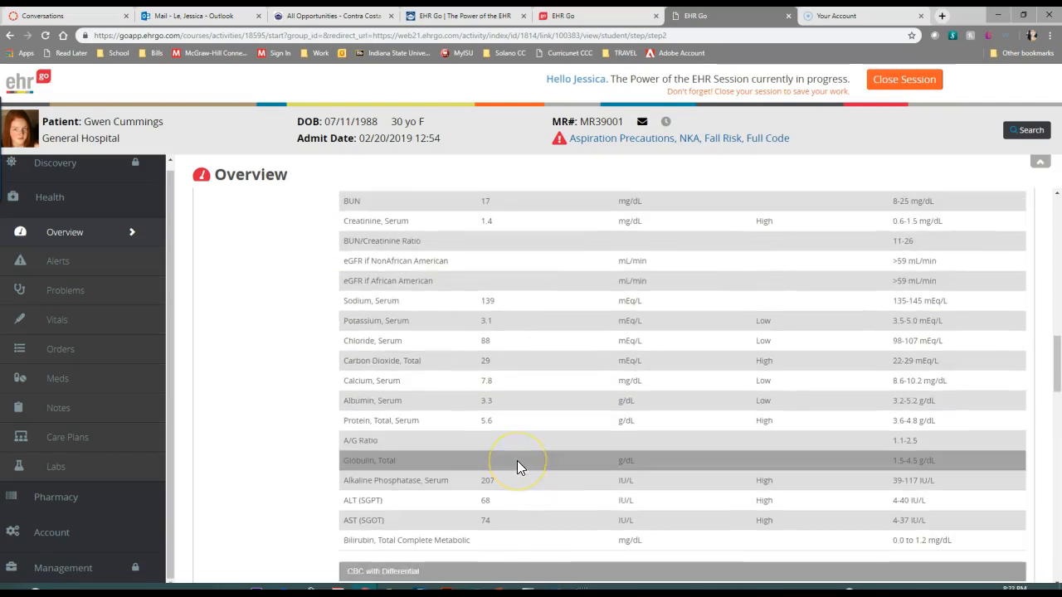
pyautogui.scroll(4, 517, 461)
pyautogui.scroll(-6, 517, 460)
pyautogui.scroll(-6, 514, 456)
# Examine the CBC with Differential and Urinalysis results against their reference ranges in the Overview labs
pyautogui.scroll(2, 498, 441)
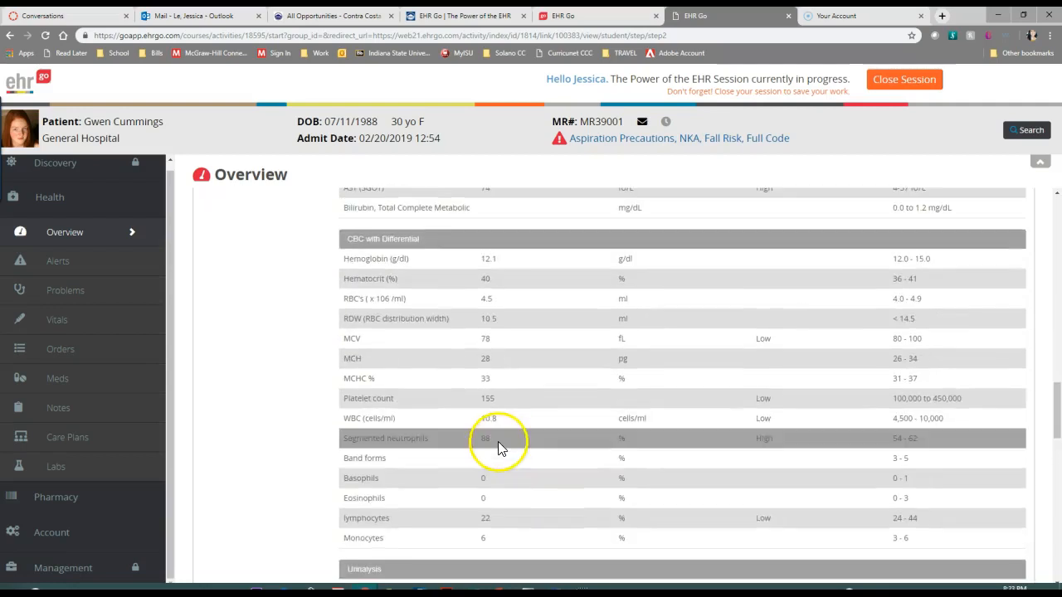
pyautogui.scroll(-2, 551, 504)
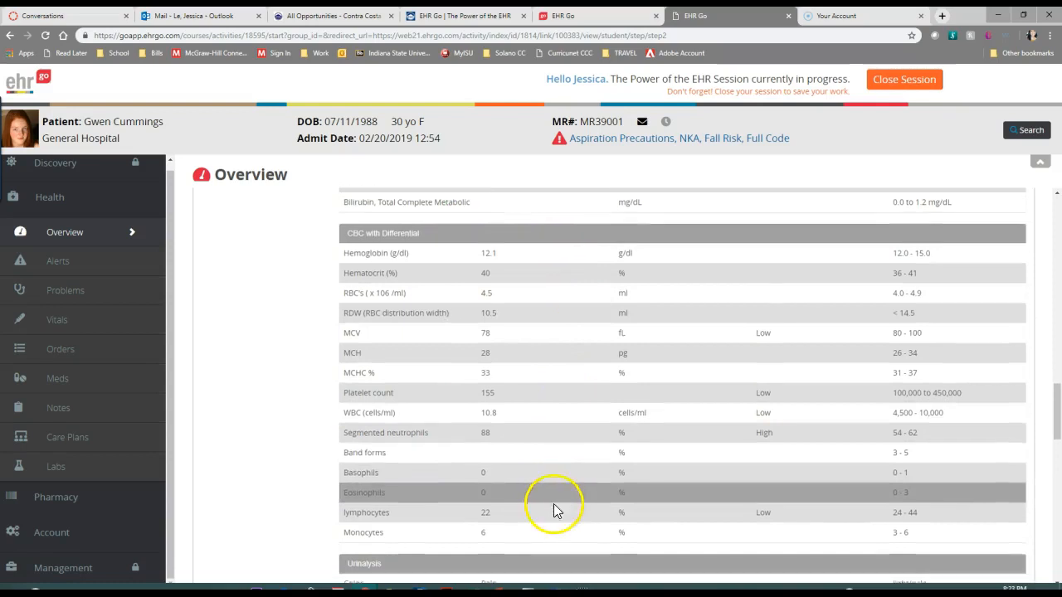
pyautogui.scroll(-8, 553, 503)
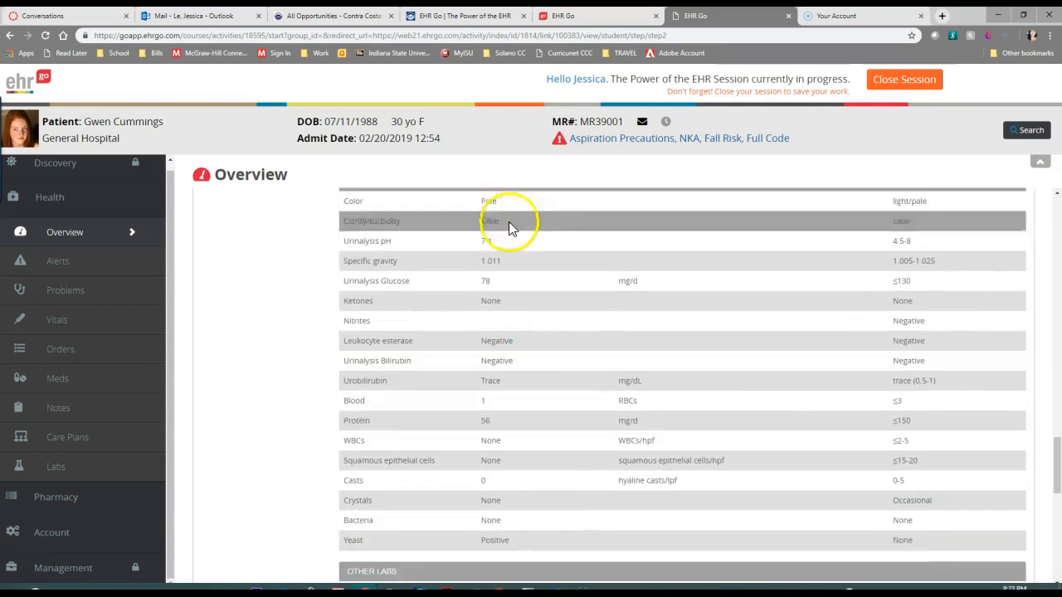
pyautogui.scroll(9, 552, 336)
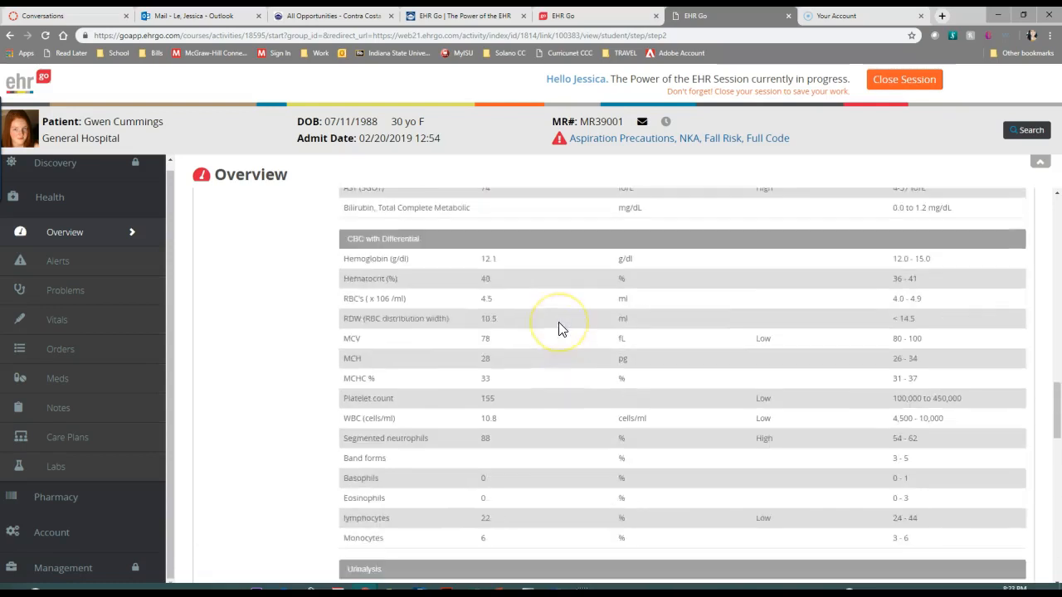
pyautogui.scroll(12, 531, 330)
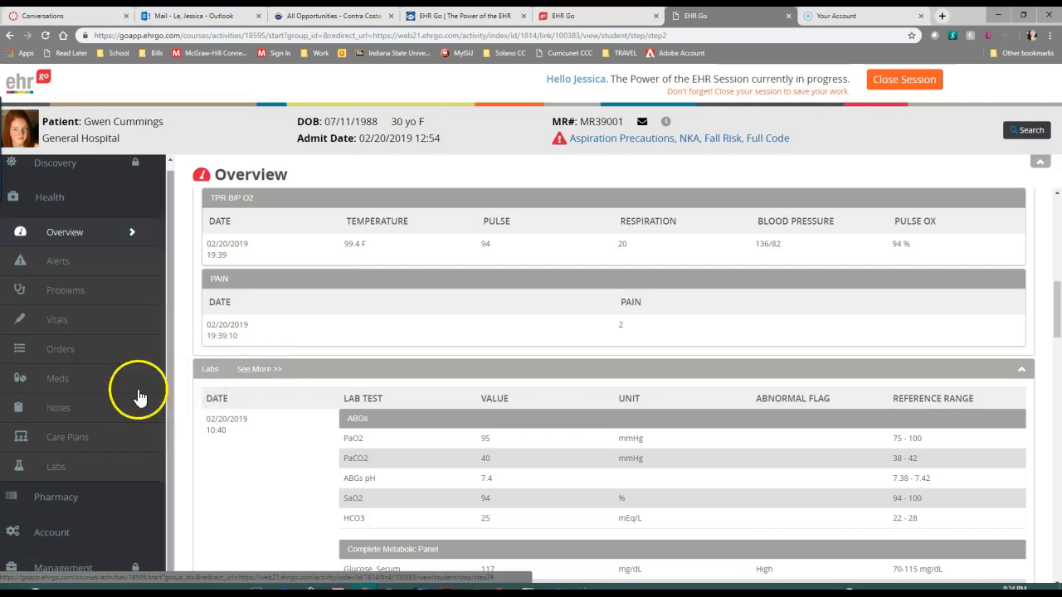
# Open the Labs record, start a new lab entry and look through its blank panels as far as Other Labs
pyautogui.click(57, 470)
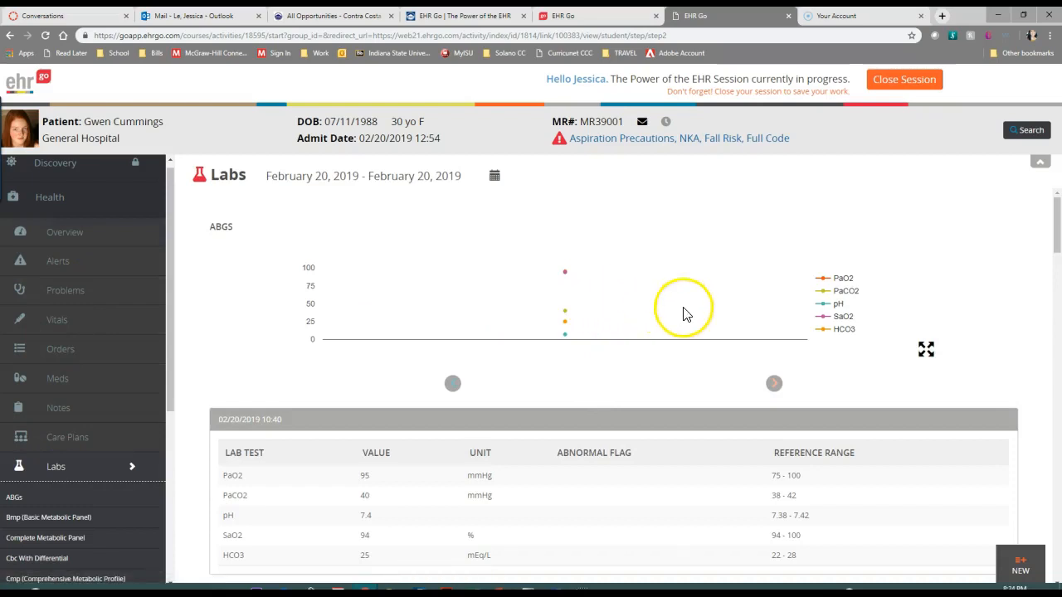
pyautogui.scroll(-5, 1022, 573)
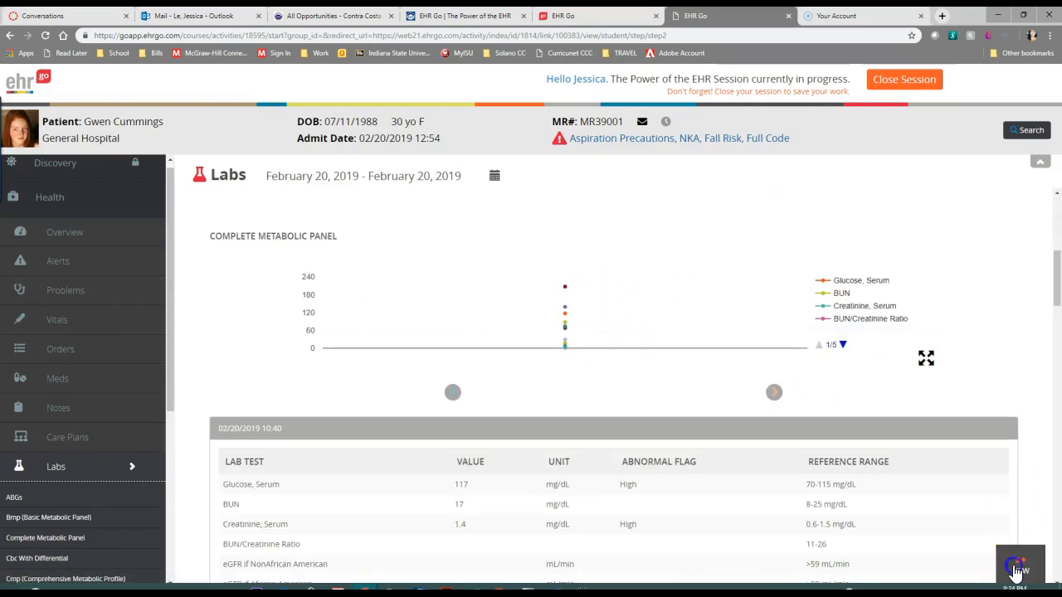
pyautogui.click(1015, 570)
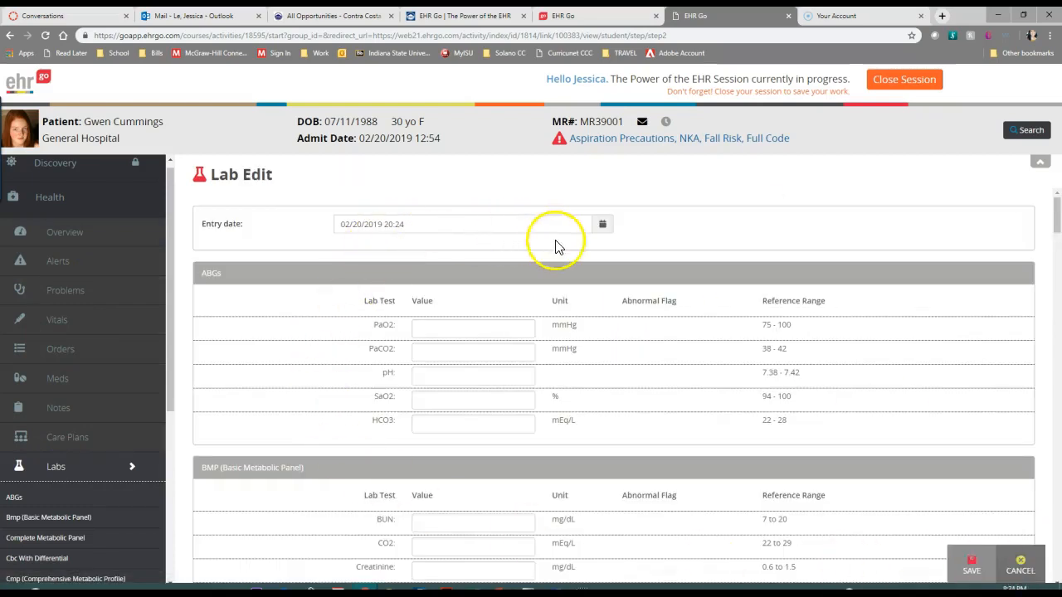
pyautogui.scroll(-15, 513, 352)
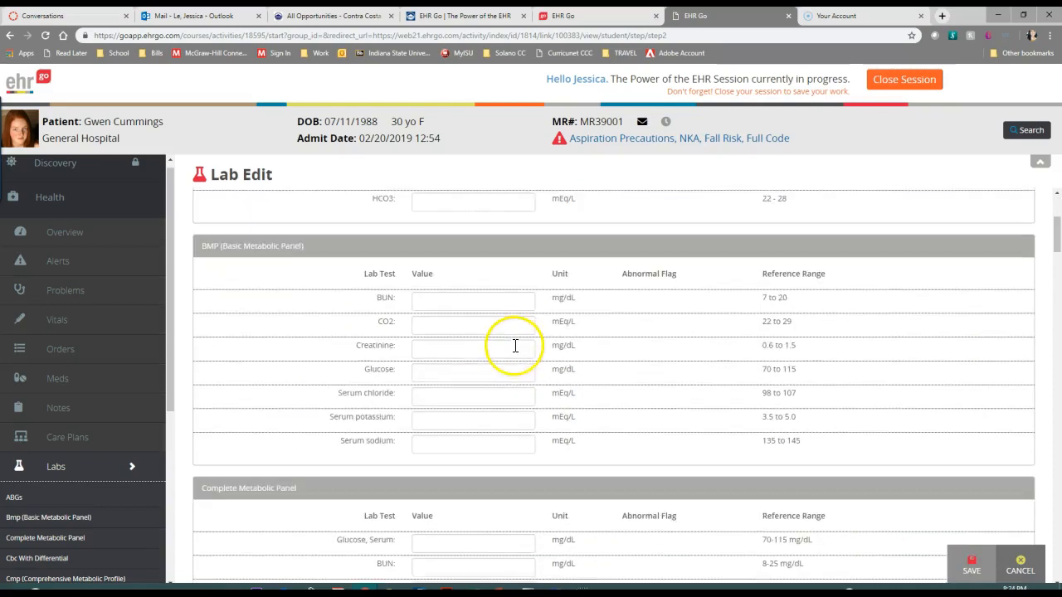
pyautogui.scroll(-20, 516, 356)
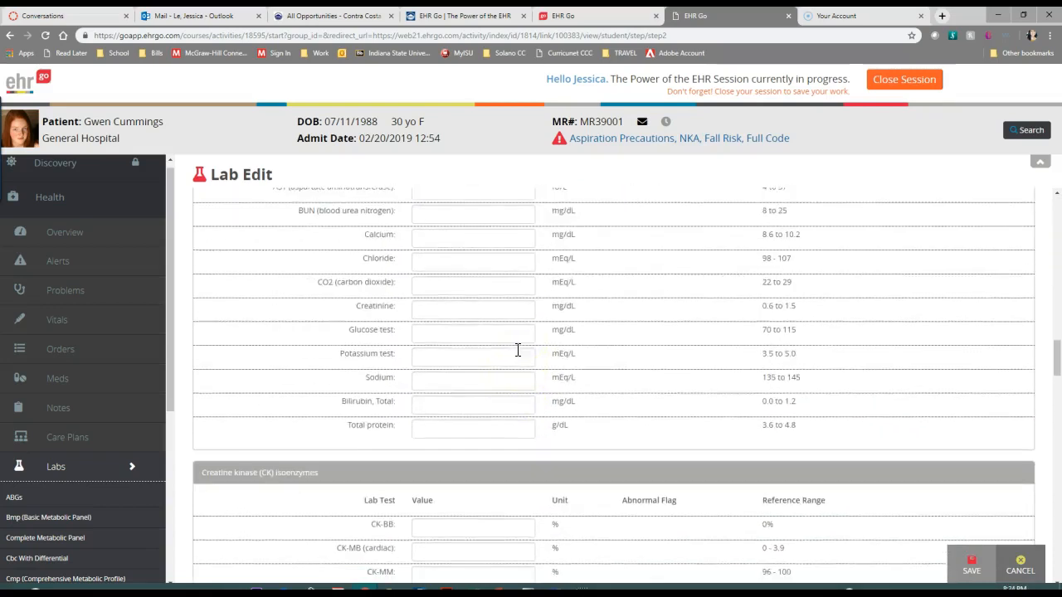
pyautogui.scroll(-10, 521, 359)
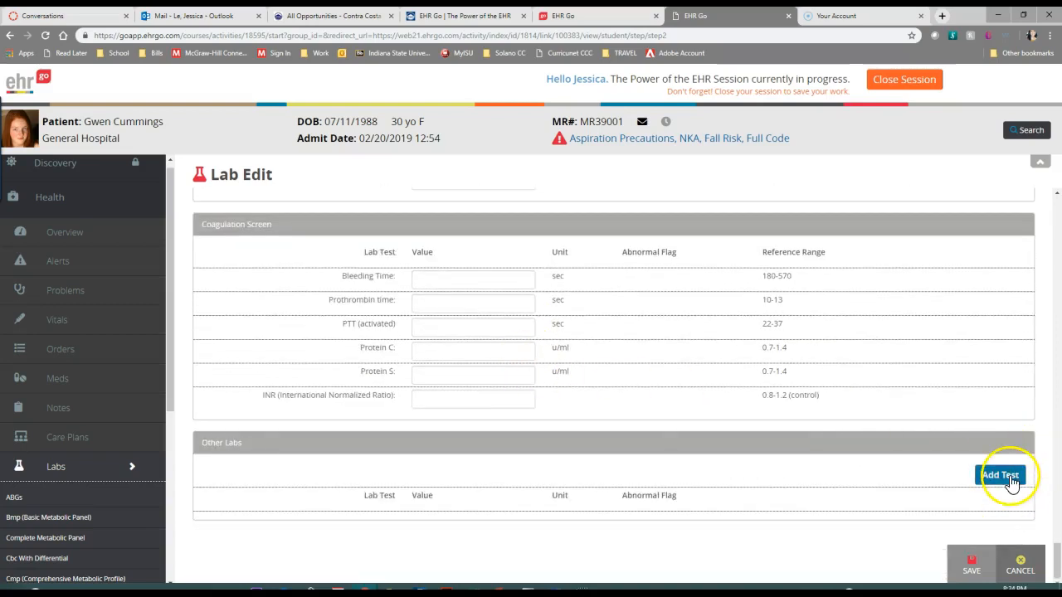
# Inspect the lab selection for adding a test under Other Labs and close it without choosing one
pyautogui.click(1005, 478)
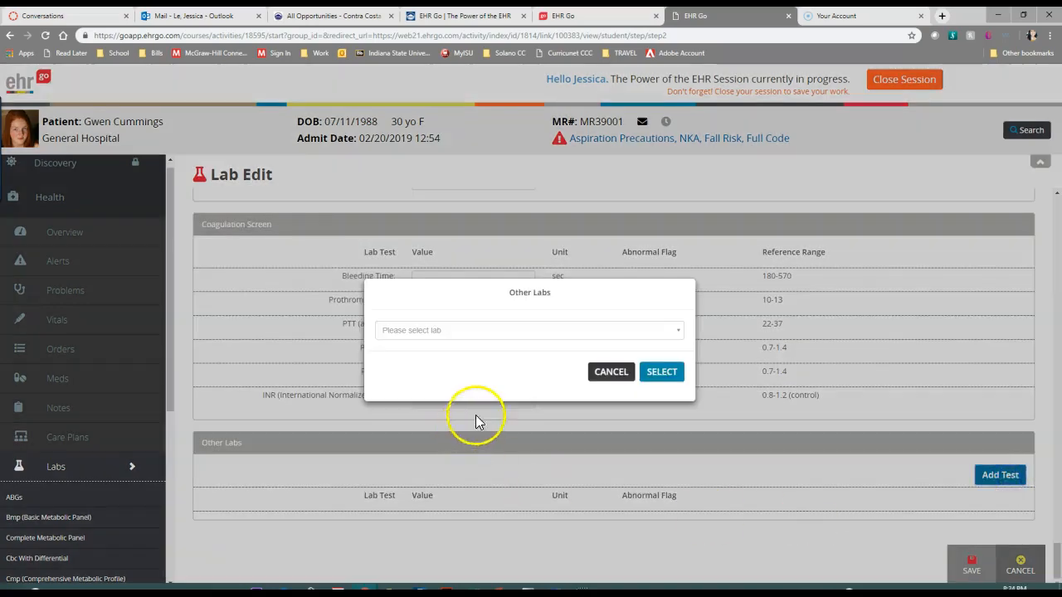
pyautogui.click(676, 331)
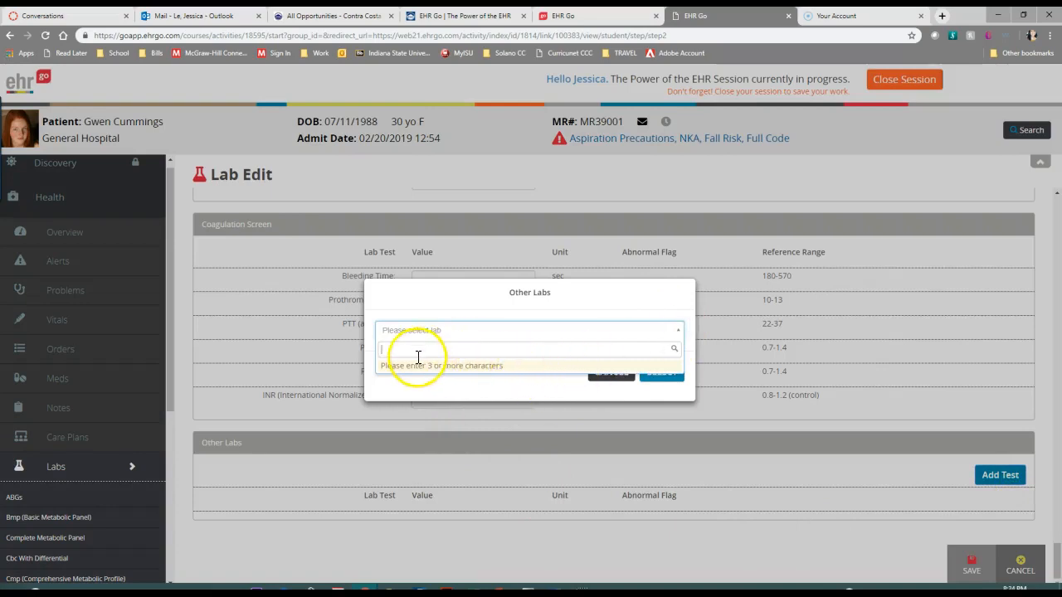
pyautogui.click(600, 393)
pyautogui.click(604, 375)
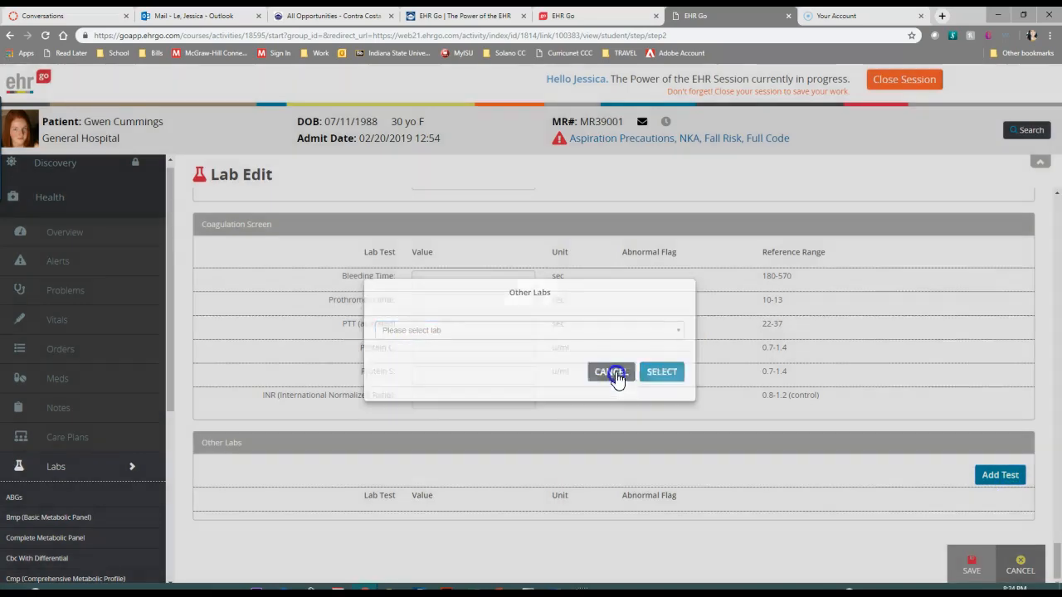
# Look over the blank lab entry form from ABGs through the Liver Panel, and cancel the new entry
pyautogui.scroll(5, 604, 415)
pyautogui.scroll(5, 607, 429)
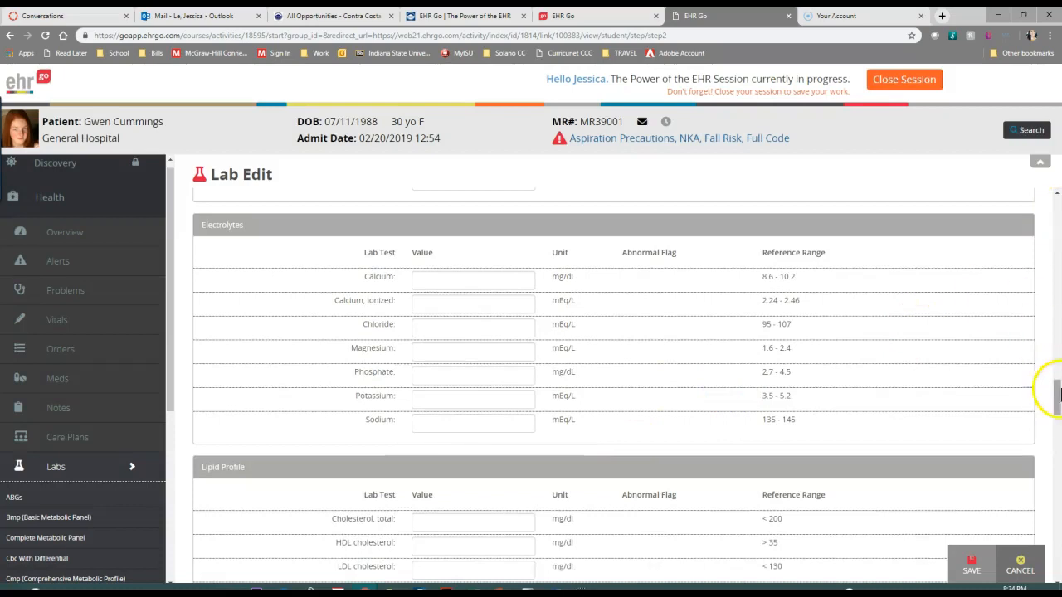
pyautogui.moveTo(1054, 404); pyautogui.dragTo(1058, 199)
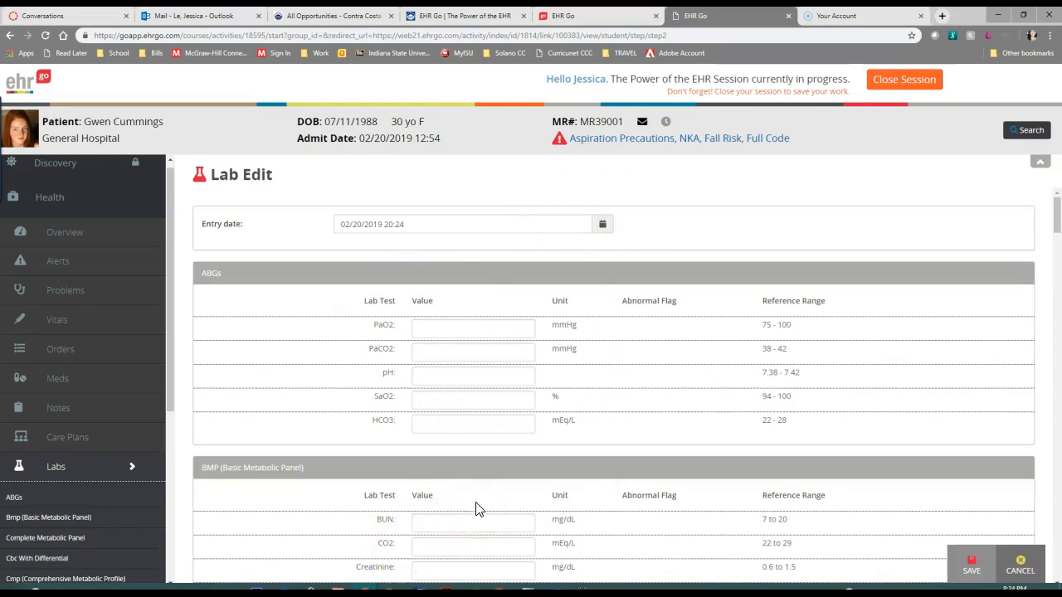
pyautogui.scroll(-4, 477, 510)
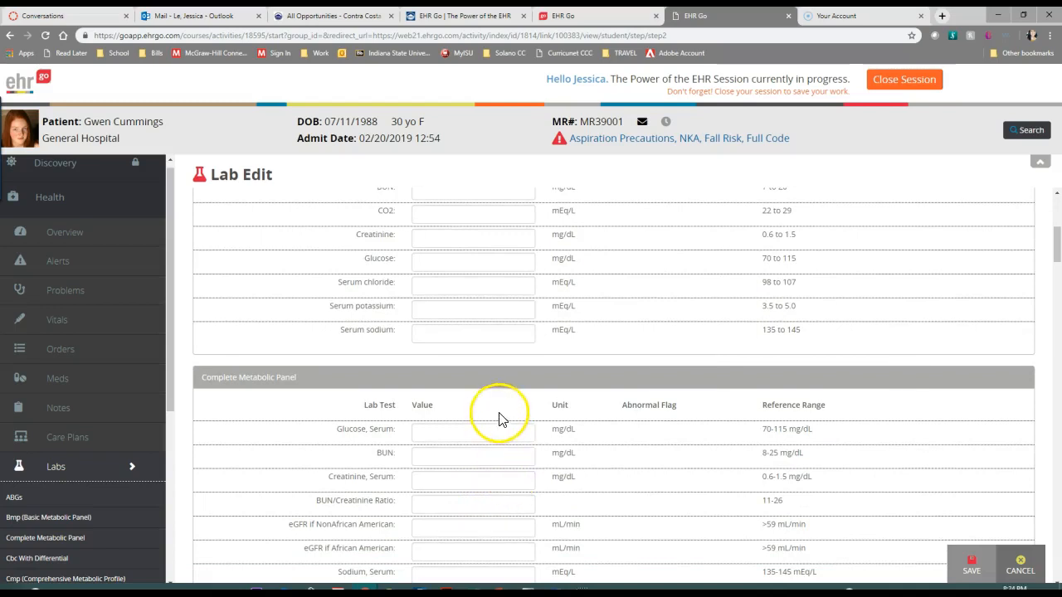
pyautogui.scroll(3, 486, 375)
pyautogui.scroll(-4, 487, 378)
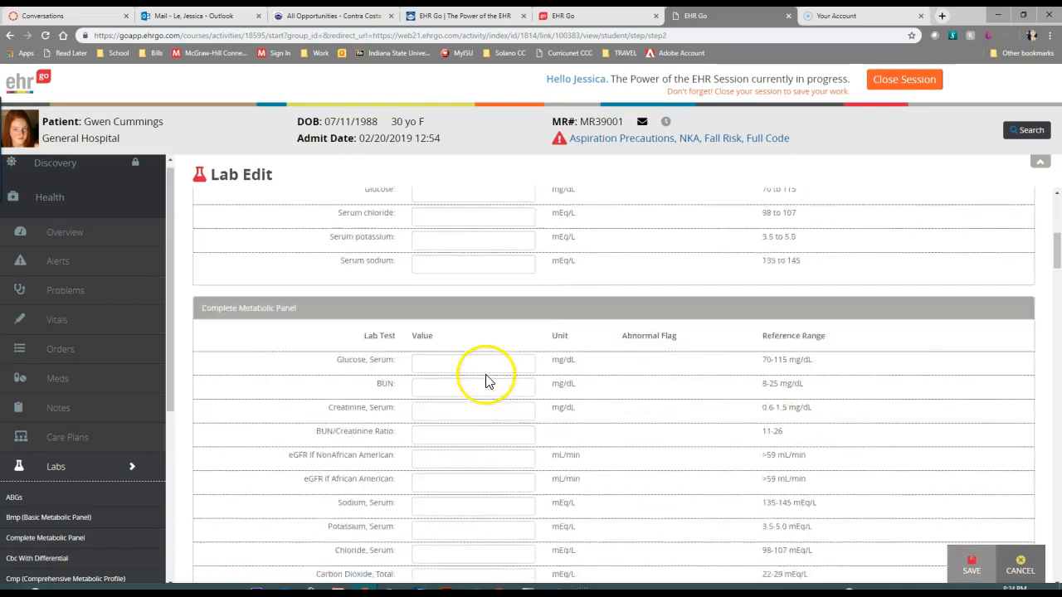
pyautogui.scroll(-1, 464, 299)
pyautogui.scroll(-4, 474, 391)
pyautogui.scroll(-15, 479, 410)
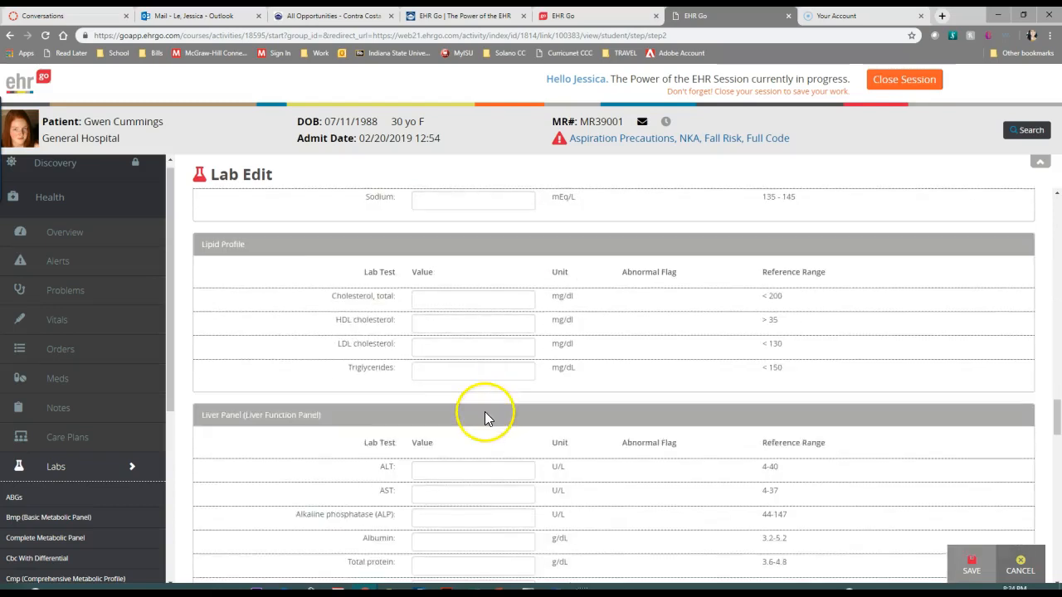
pyautogui.click(1026, 564)
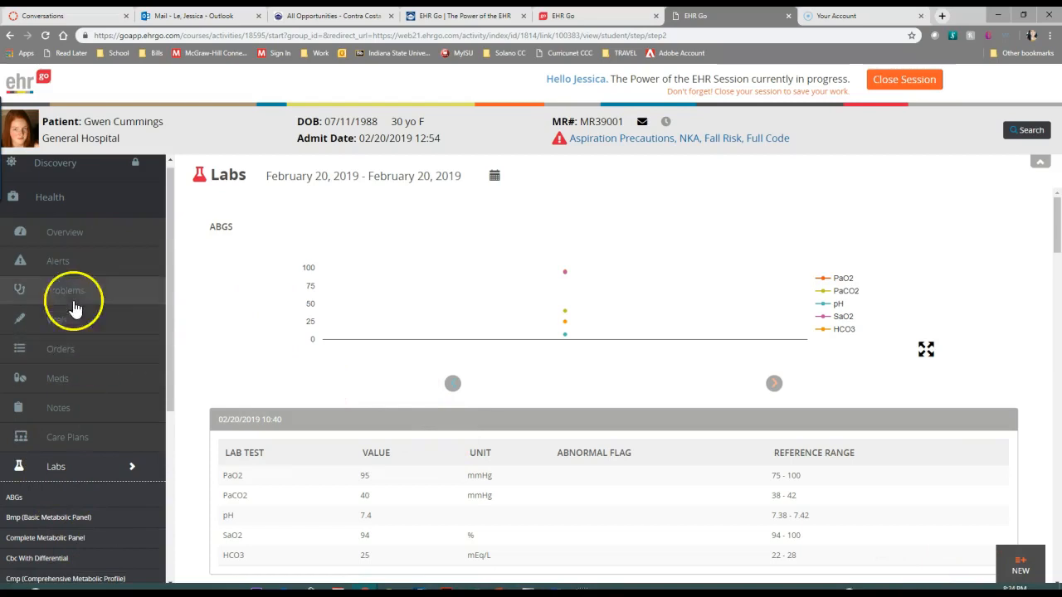
# Return to the patient's Overview and locate the Orders and Meds summaries below the labs
pyautogui.click(78, 234)
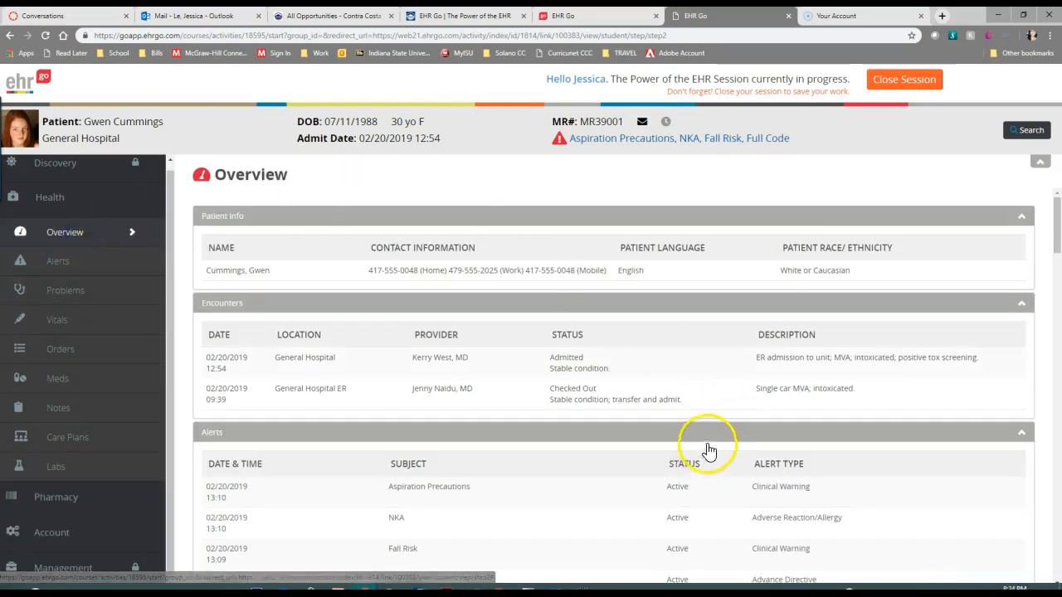
pyautogui.scroll(-15, 965, 301)
pyautogui.moveTo(1058, 393); pyautogui.dragTo(1040, 521)
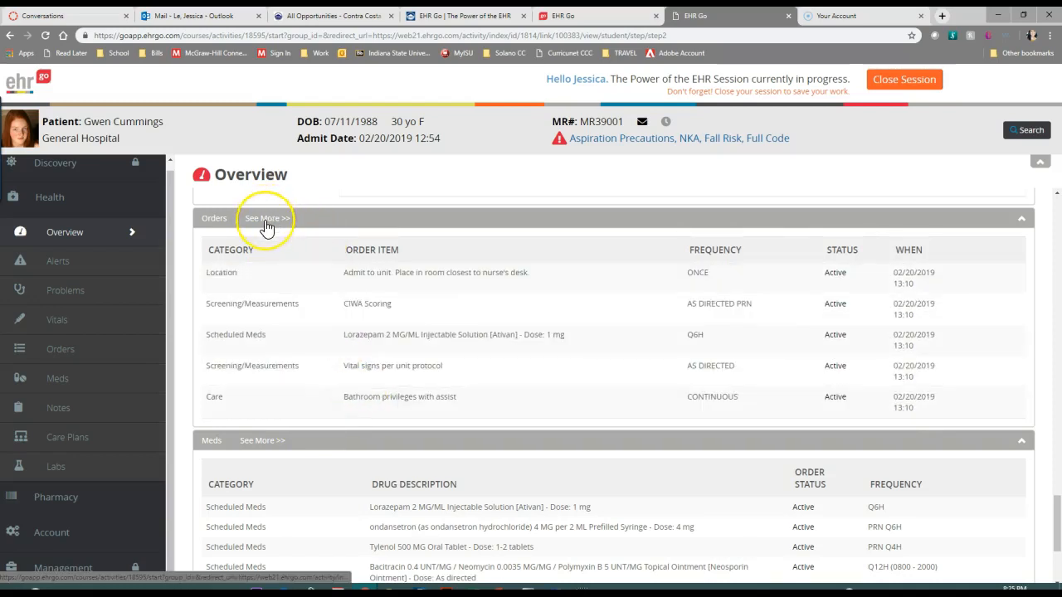
# Open the full Orders list and review all order items with their categories, doses and frequencies
pyautogui.click(51, 355)
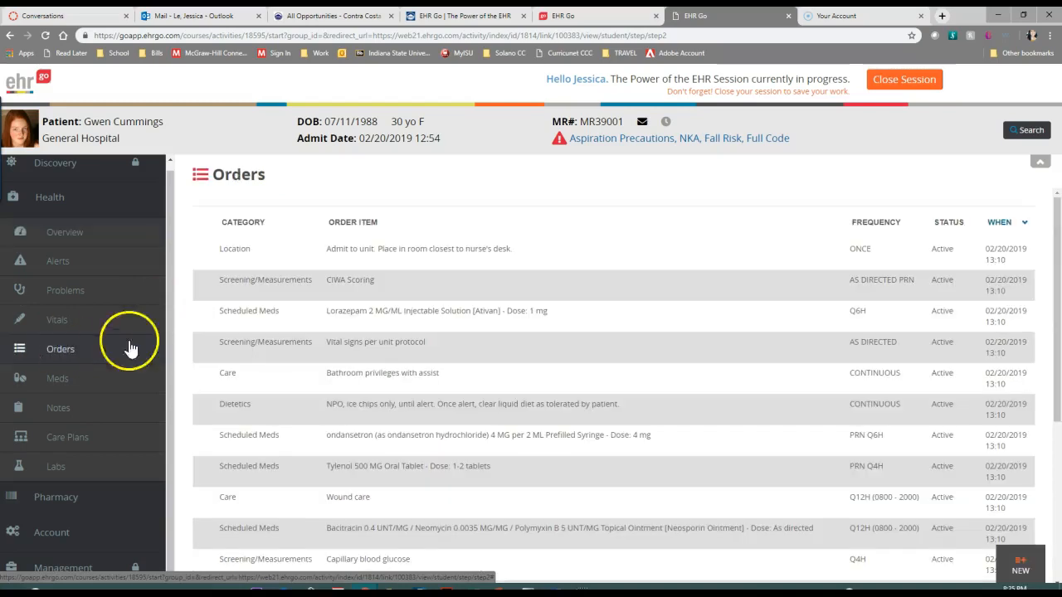
pyautogui.scroll(-4, 547, 340)
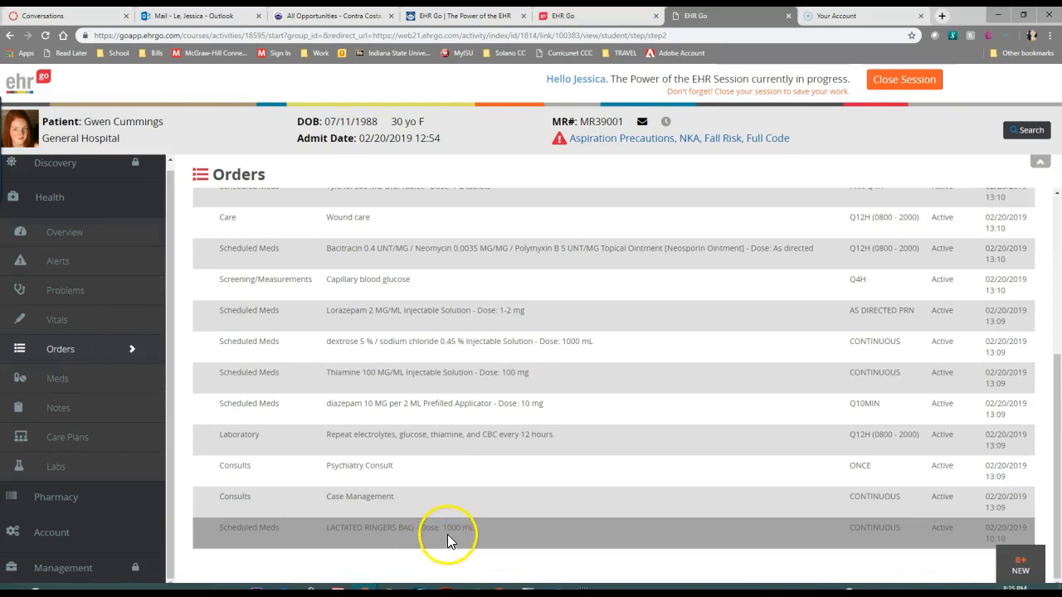
pyautogui.scroll(4, 443, 473)
pyautogui.scroll(-4, 443, 475)
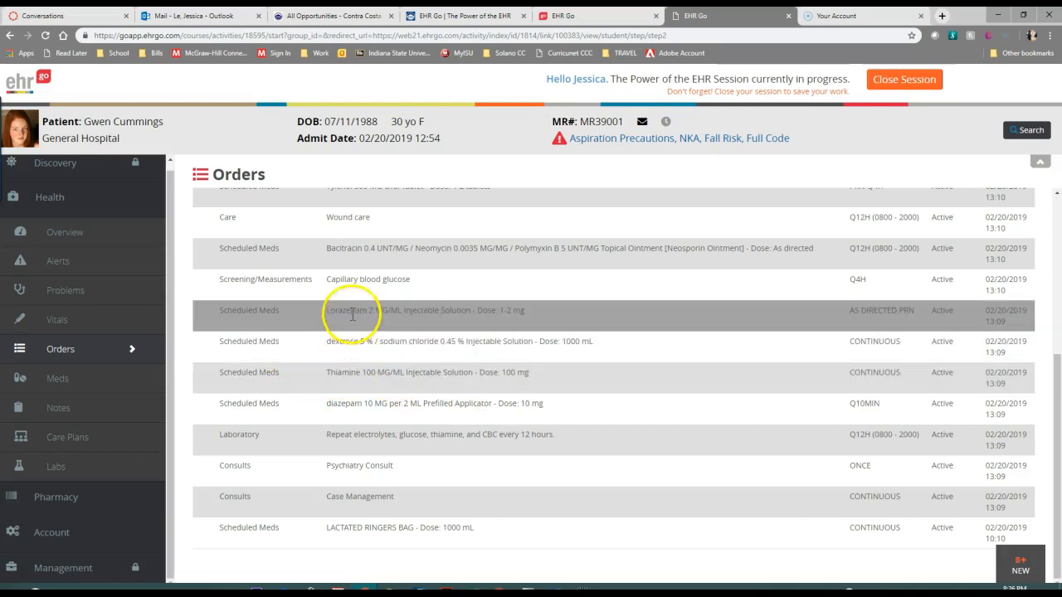
pyautogui.scroll(2, 353, 296)
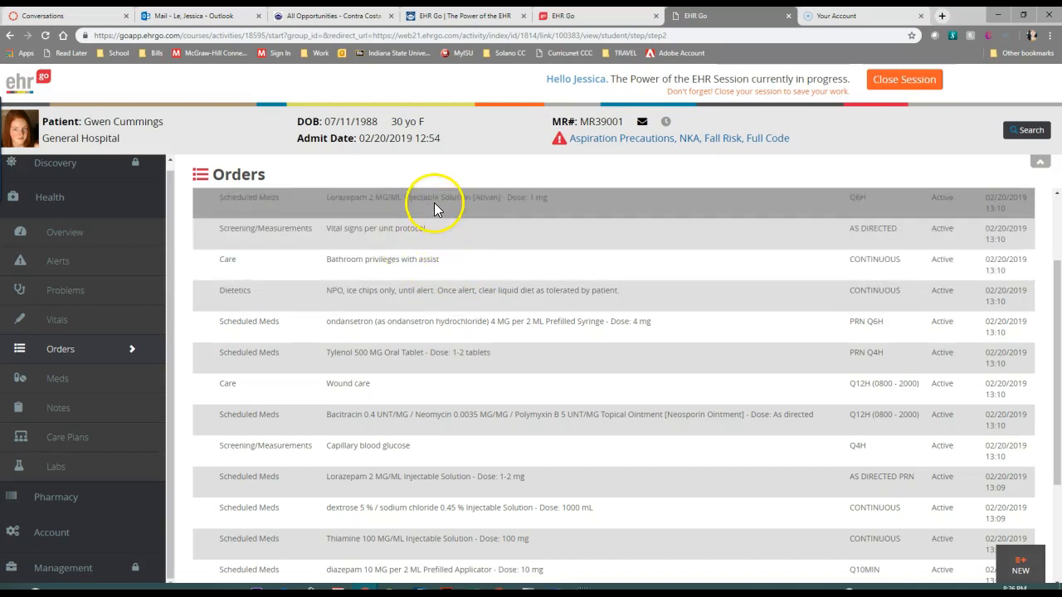
pyautogui.scroll(2, 473, 228)
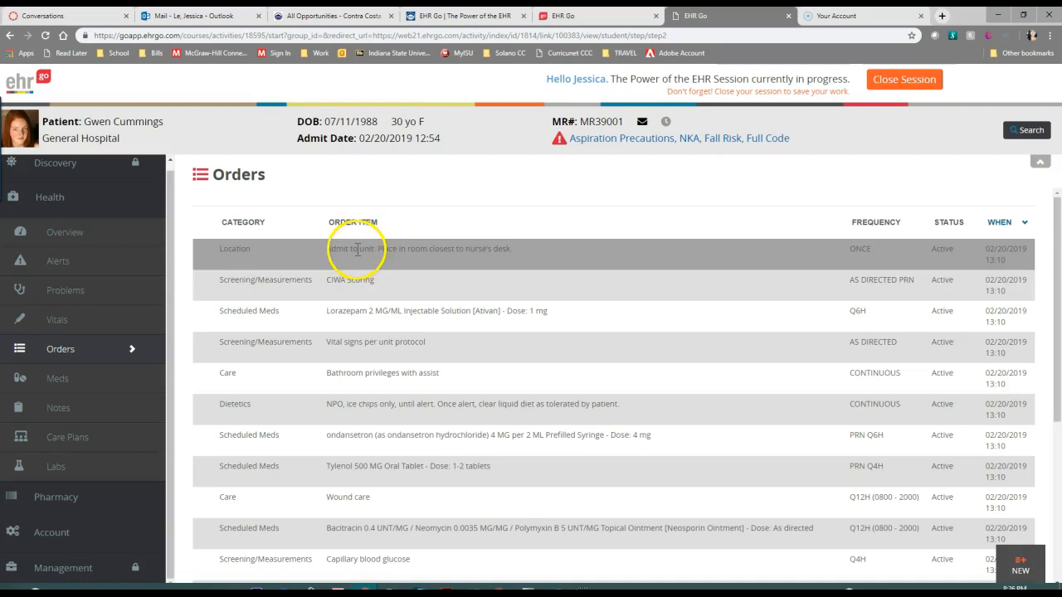
pyautogui.scroll(-3, 423, 379)
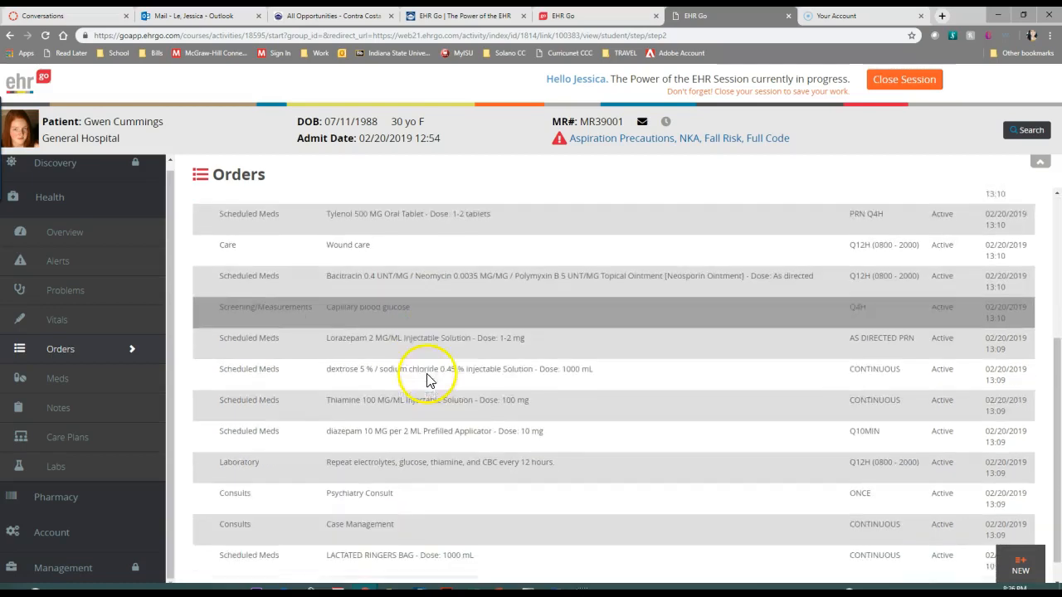
pyautogui.scroll(3, 373, 505)
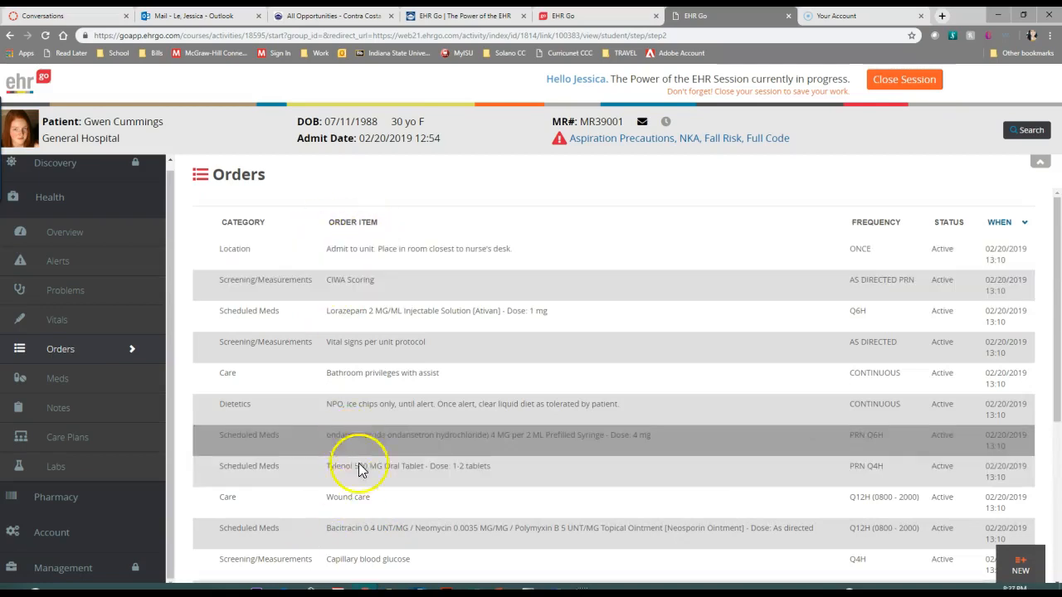
pyautogui.scroll(-3, 359, 470)
pyautogui.scroll(3, 356, 473)
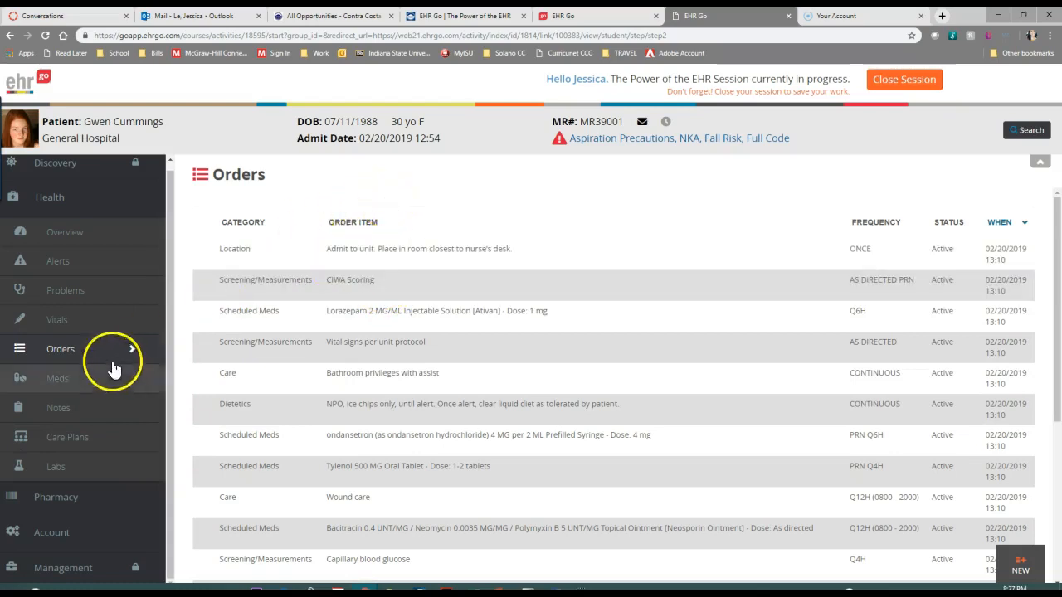
# Start a new order with the category Laboratory and select a physician as its provider
pyautogui.click(1034, 560)
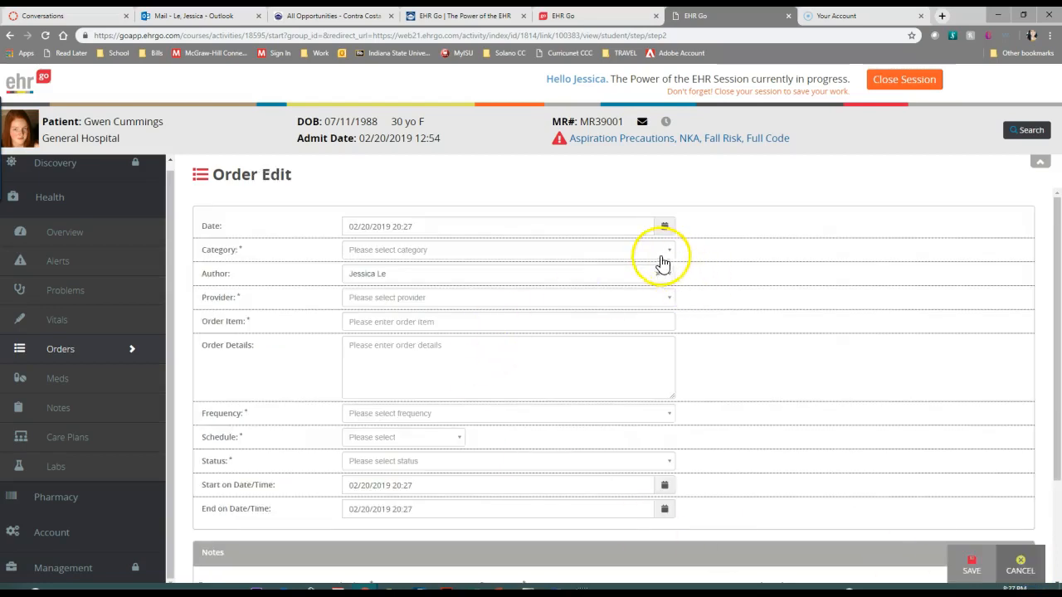
pyautogui.click(665, 259)
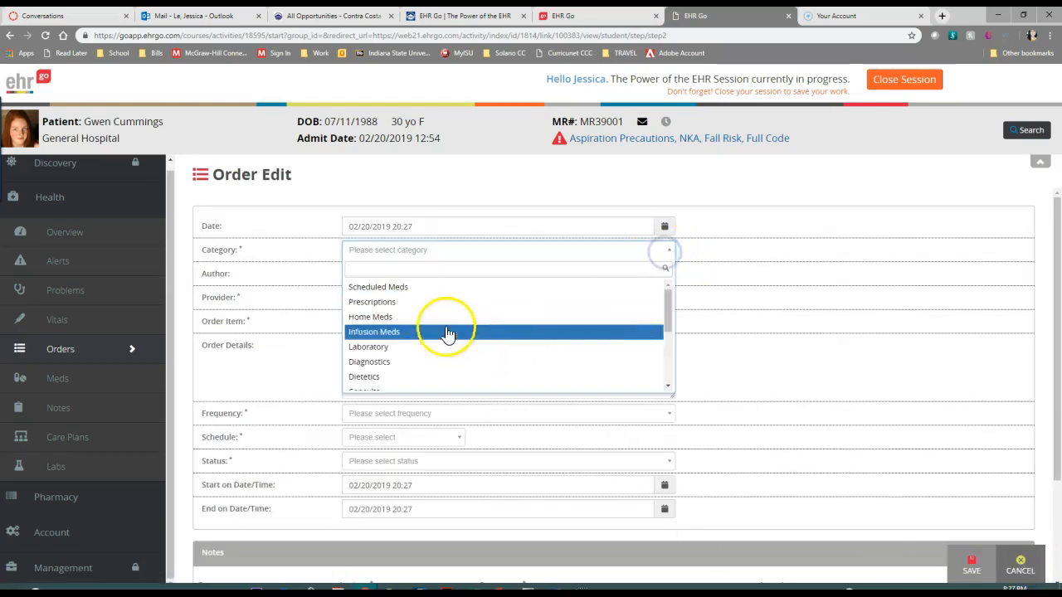
pyautogui.scroll(-1, 422, 320)
pyautogui.scroll(1, 421, 324)
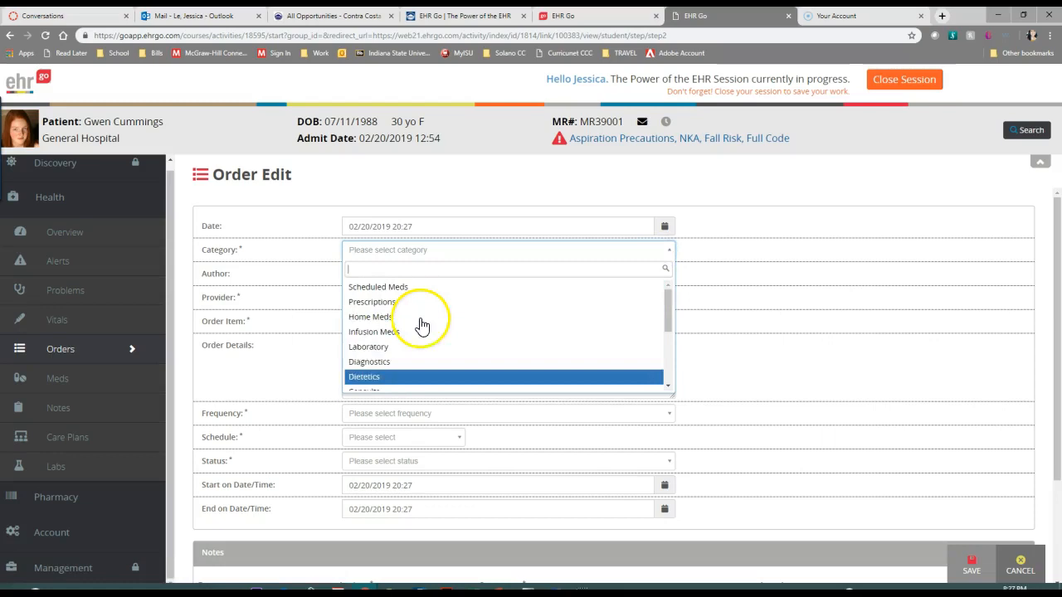
pyautogui.click(382, 348)
pyautogui.click(430, 298)
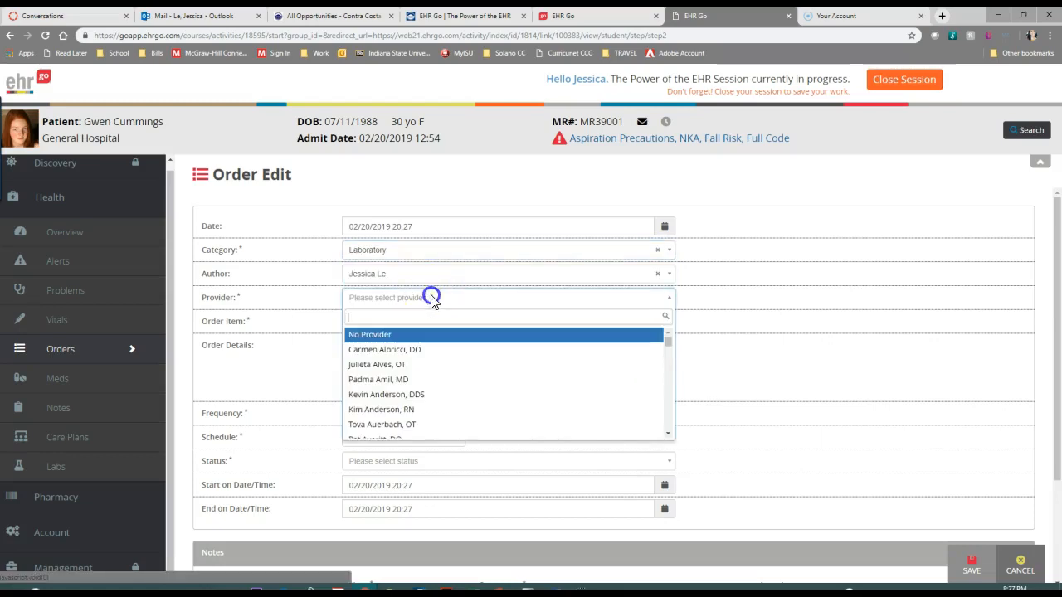
pyautogui.scroll(-3, 421, 384)
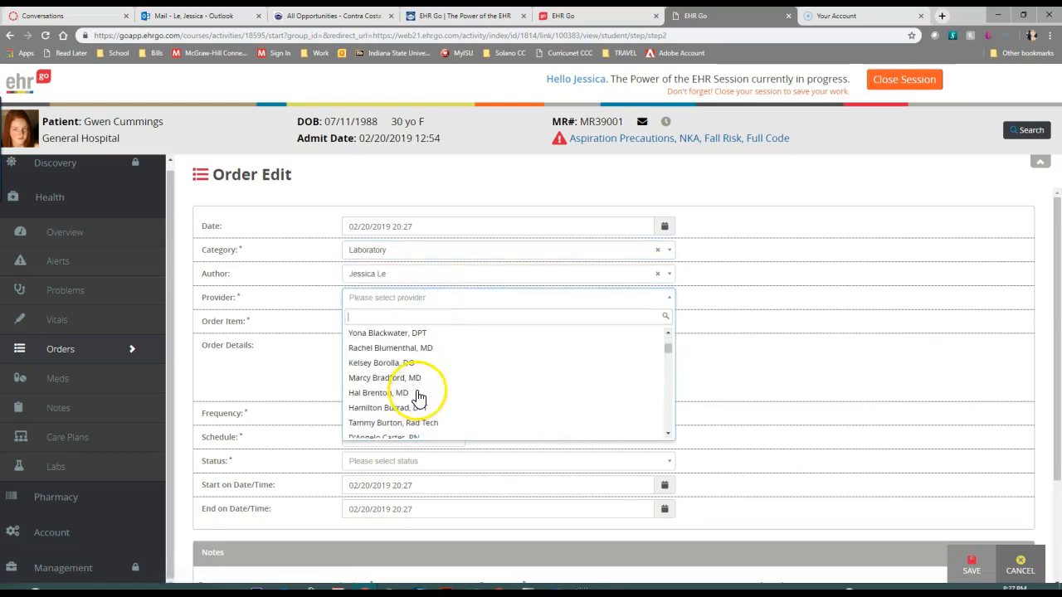
pyautogui.click(395, 382)
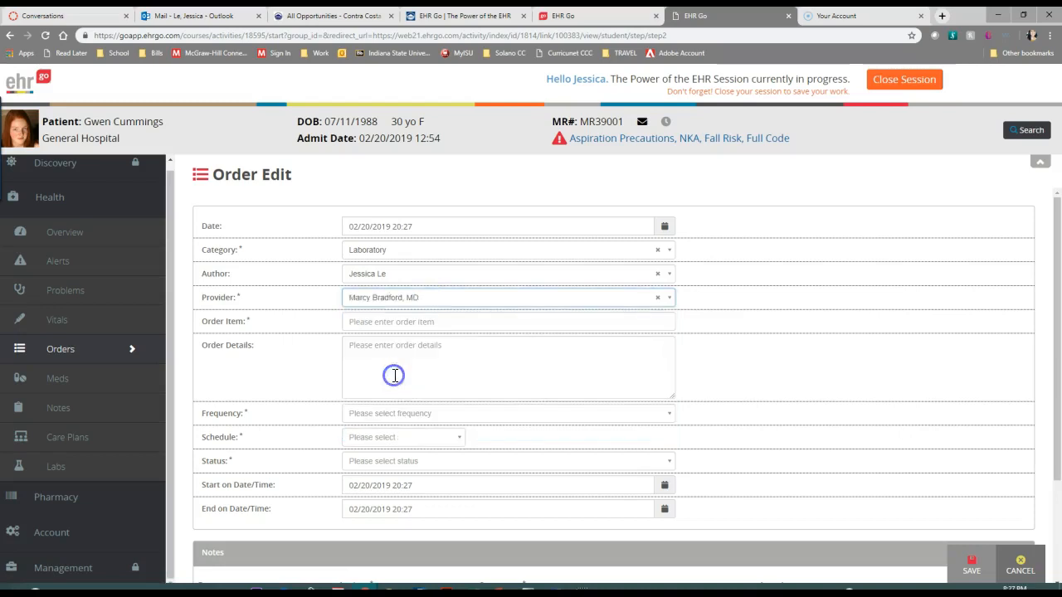
pyautogui.click(412, 327)
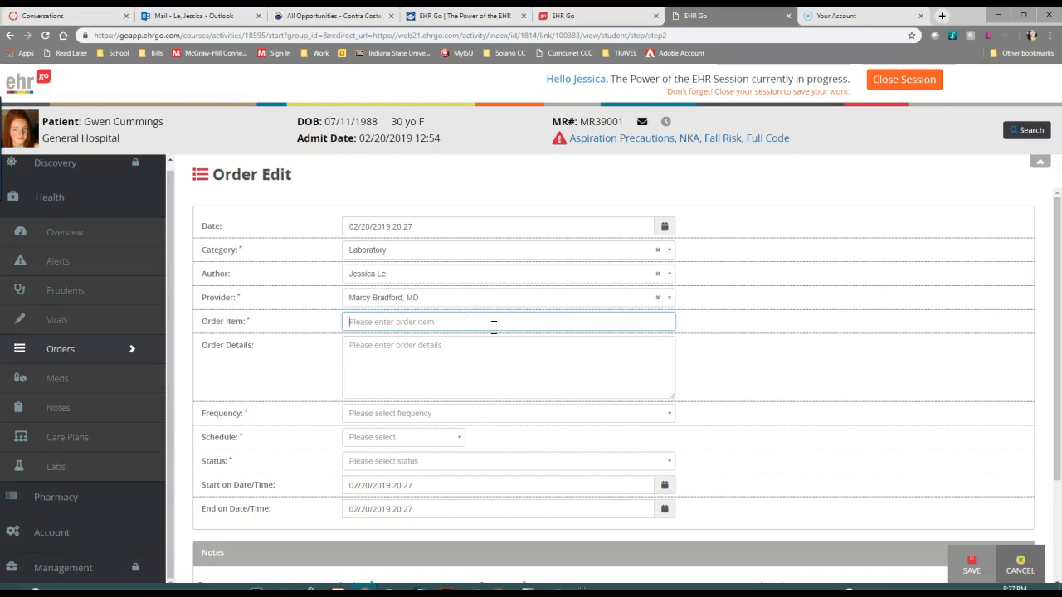
pyautogui.write('HIV')
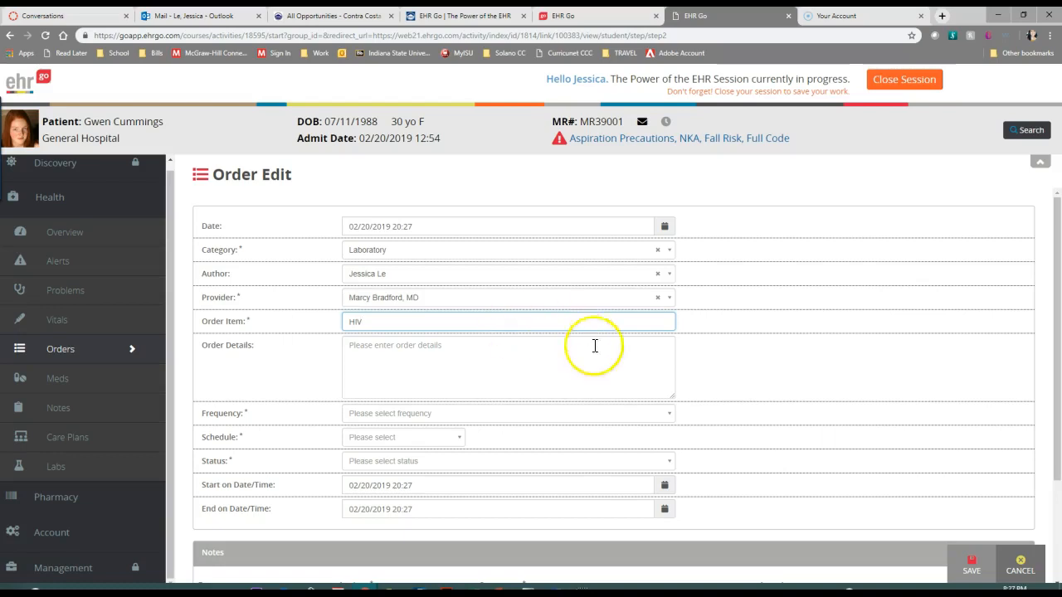
pyautogui.click(504, 349)
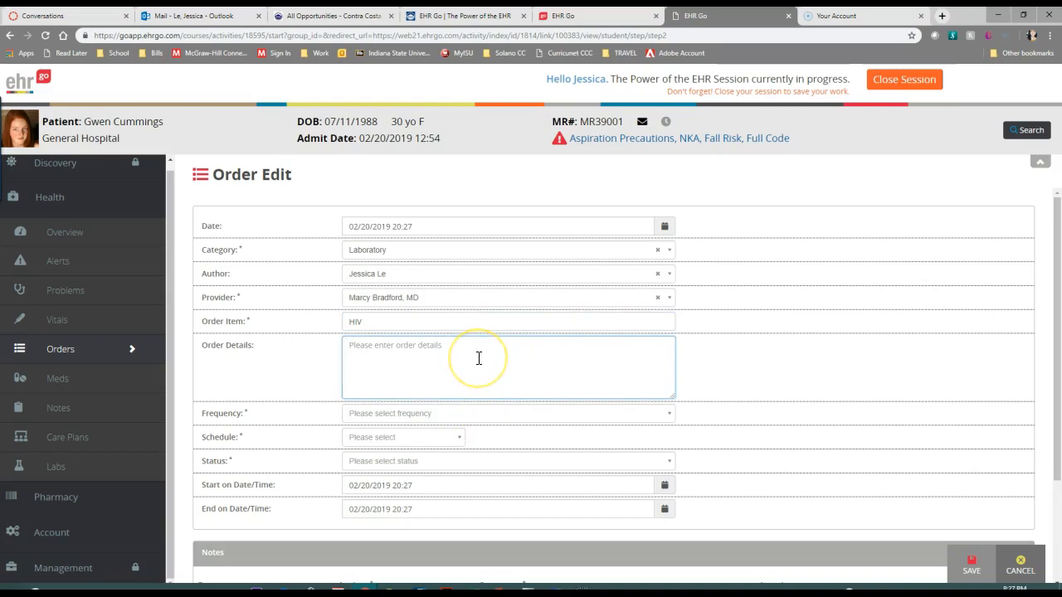
pyautogui.moveTo(385, 321); pyautogui.dragTo(306, 333)
pyautogui.press('BackSpace')
pyautogui.write('S')
pyautogui.press('BackSpace')
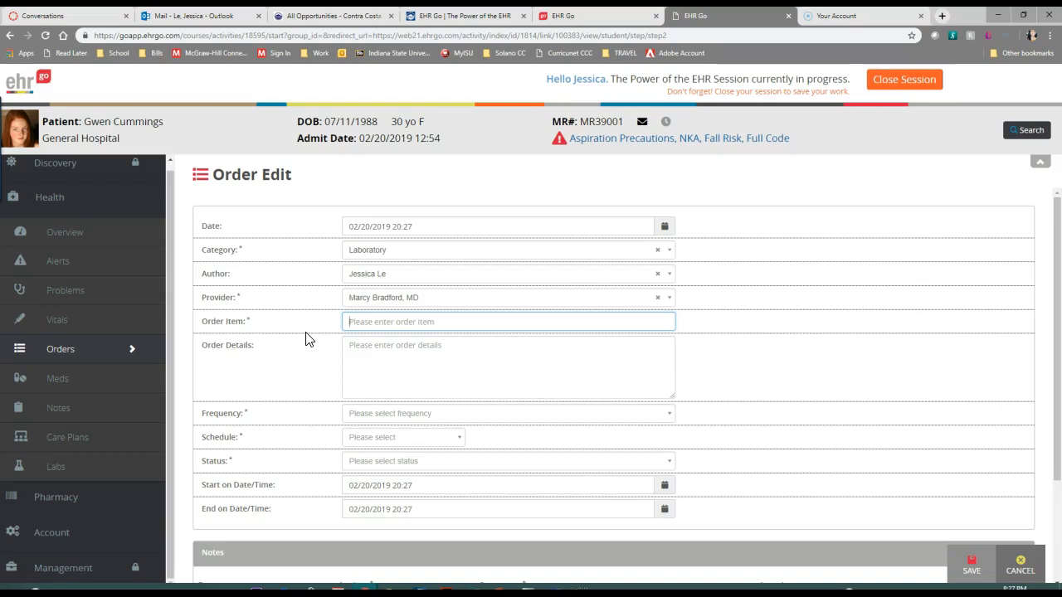
# Enter "HIV, Gonorrhea, Syphilis" as the order item
pyautogui.write('H')
pyautogui.write('IV, Gon')
pyautogui.write('orrhe')
pyautogui.write('a, Sy')
pyautogui.write('S')
pyautogui.write('yphilis')
pyautogui.click(481, 353)
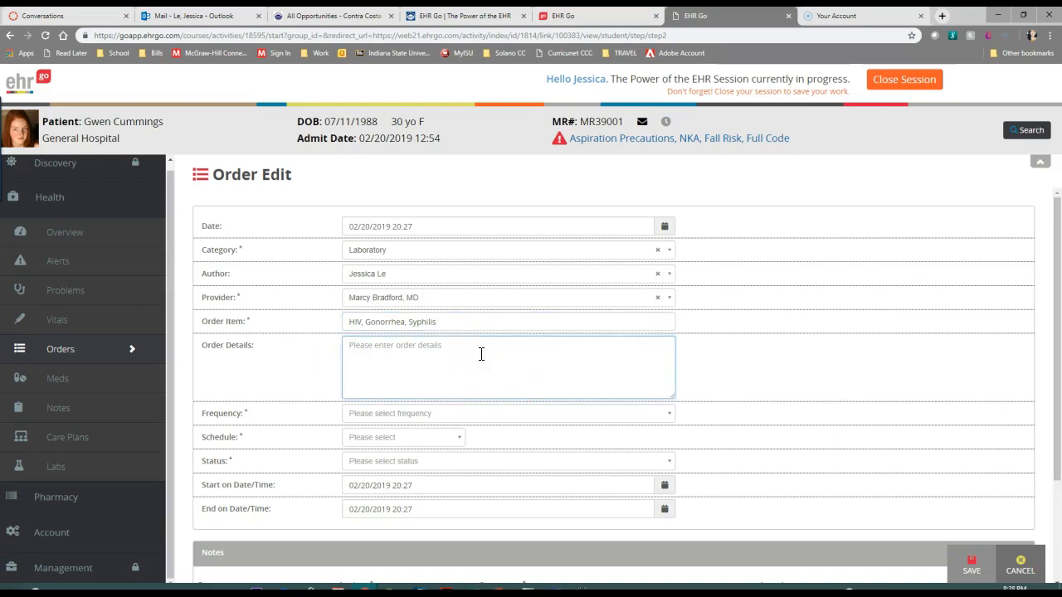
# Set the order's schedule to Once and its frequency to AS DIRECTED
pyautogui.click(436, 437)
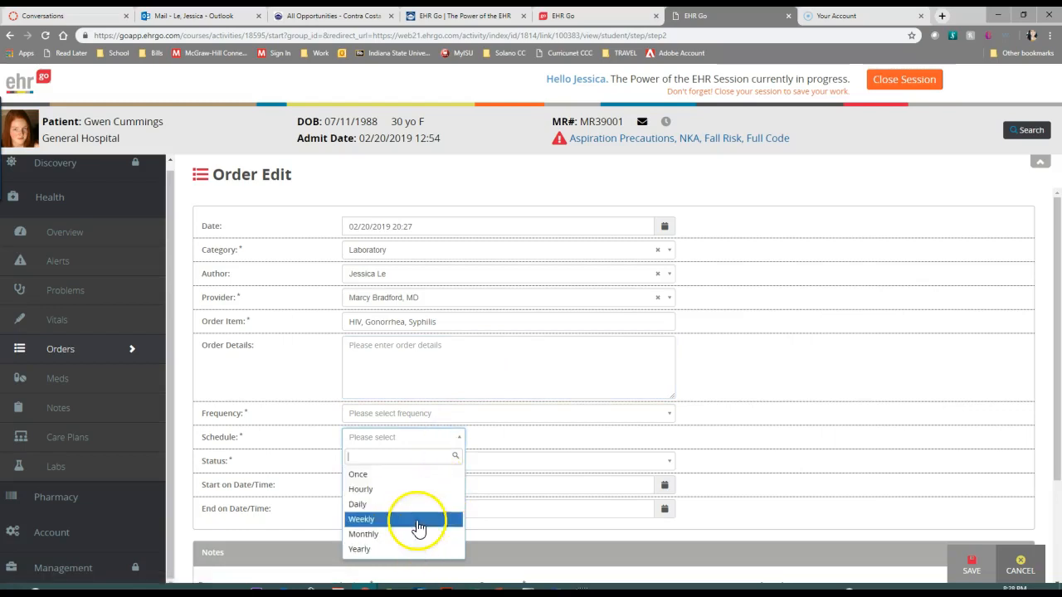
pyautogui.click(415, 475)
pyautogui.click(417, 414)
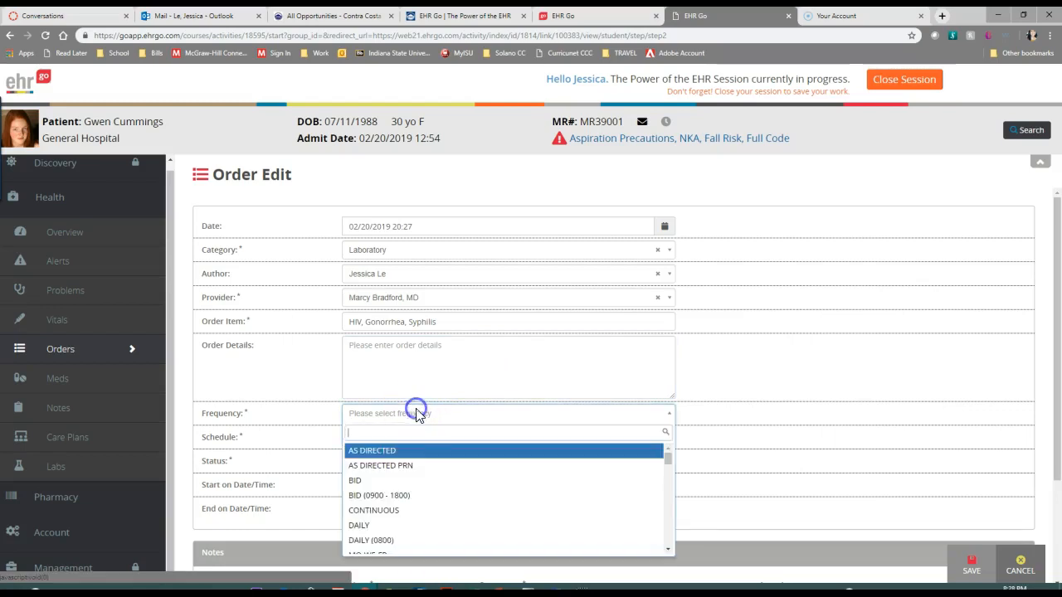
pyautogui.click(400, 454)
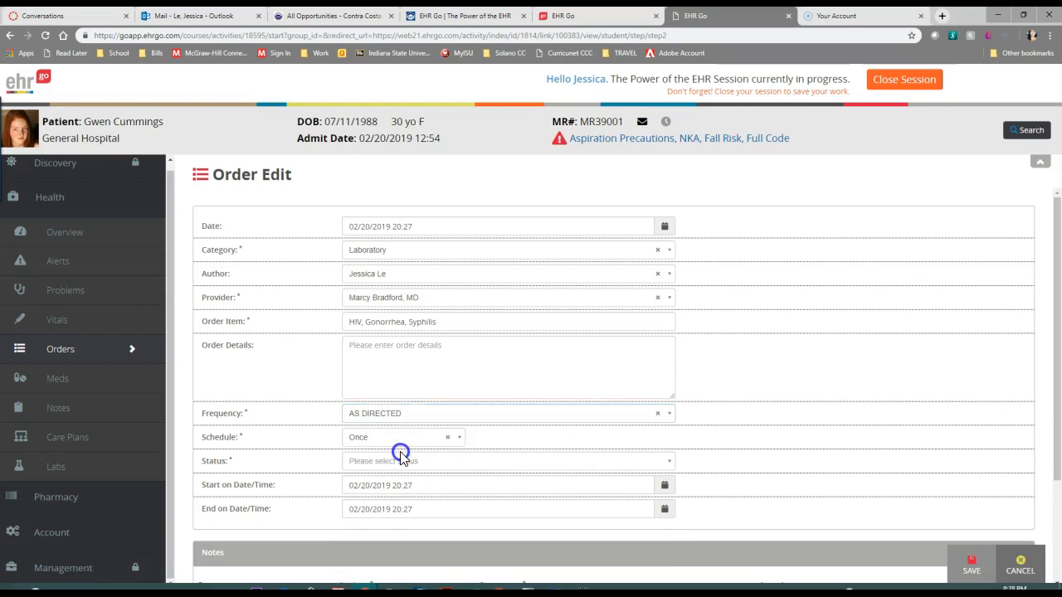
# Enter "Blood draw STI testing." as the order details and set the order's status to Active
pyautogui.click(404, 353)
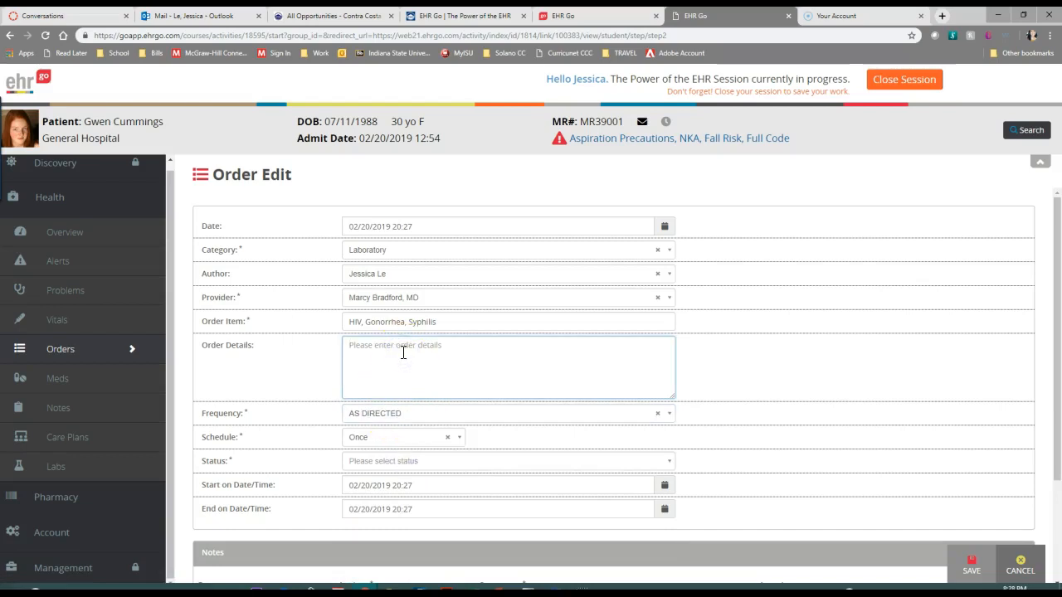
pyautogui.write('Lab draw')
pyautogui.click(451, 325)
pyautogui.click(405, 350)
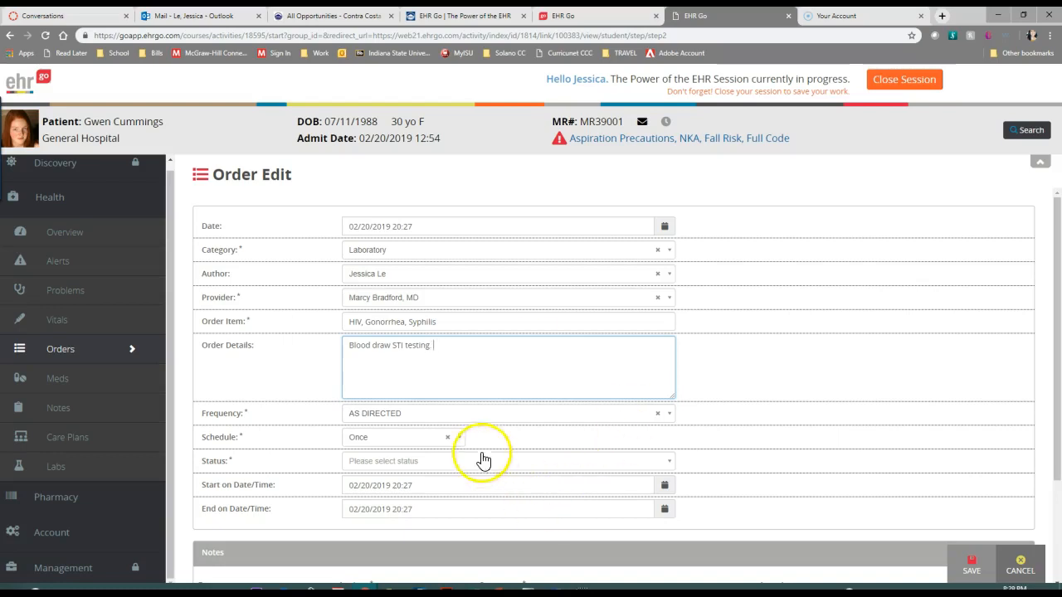
pyautogui.click(445, 470)
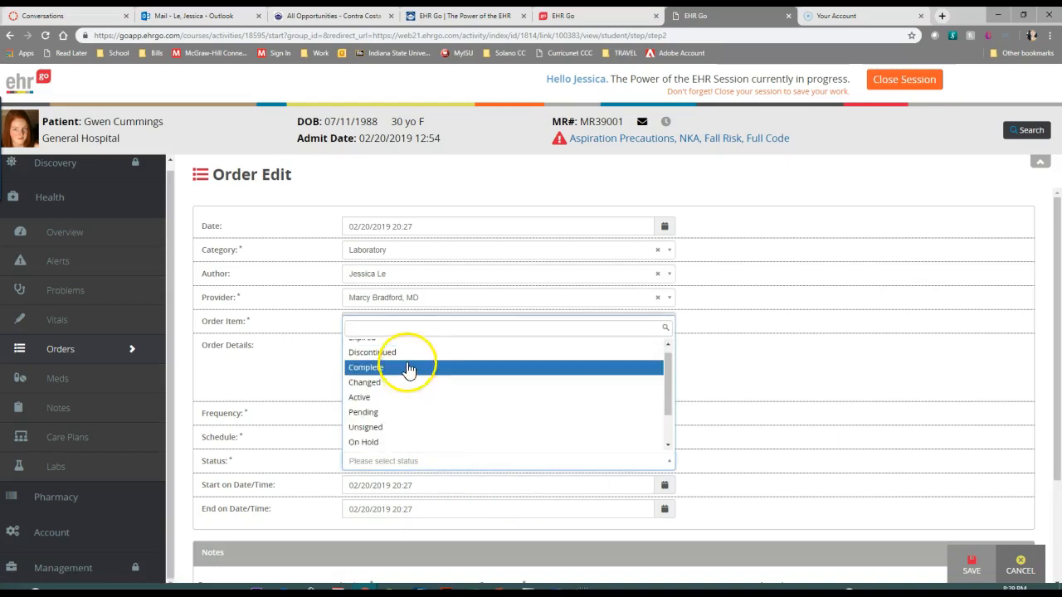
pyautogui.click(420, 397)
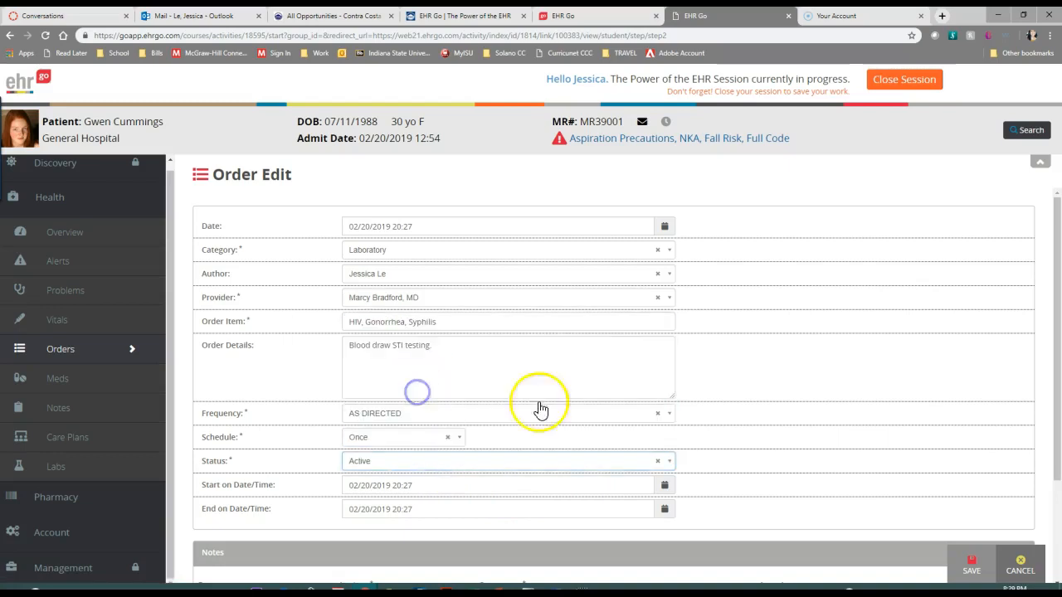
# Extend the order details to read "Blood draw STI testing, pending patient consent."
pyautogui.scroll(-1, 525, 499)
pyautogui.scroll(-2, 525, 499)
pyautogui.scroll(3, 536, 310)
pyautogui.click(469, 352)
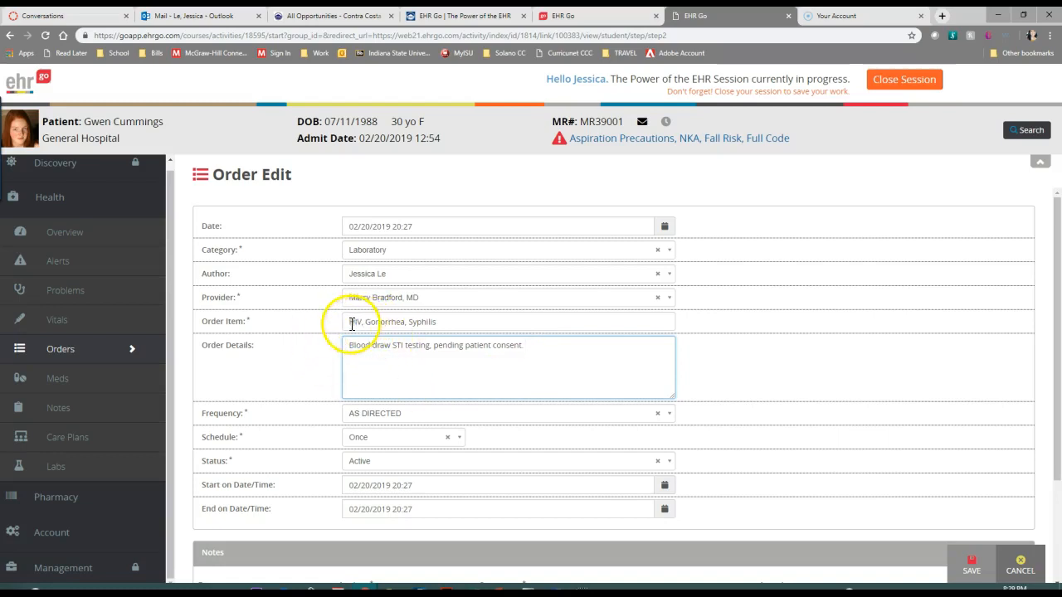
# Write the comment "Requisition sent to lab" in the order's notes
pyautogui.scroll(-2, 583, 357)
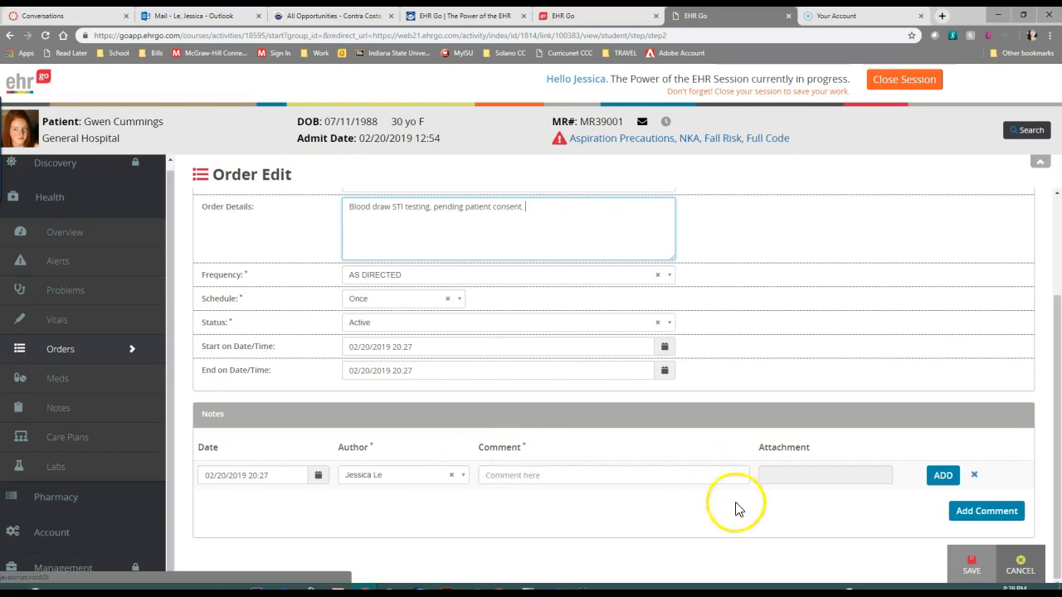
pyautogui.click(790, 476)
pyautogui.click(753, 518)
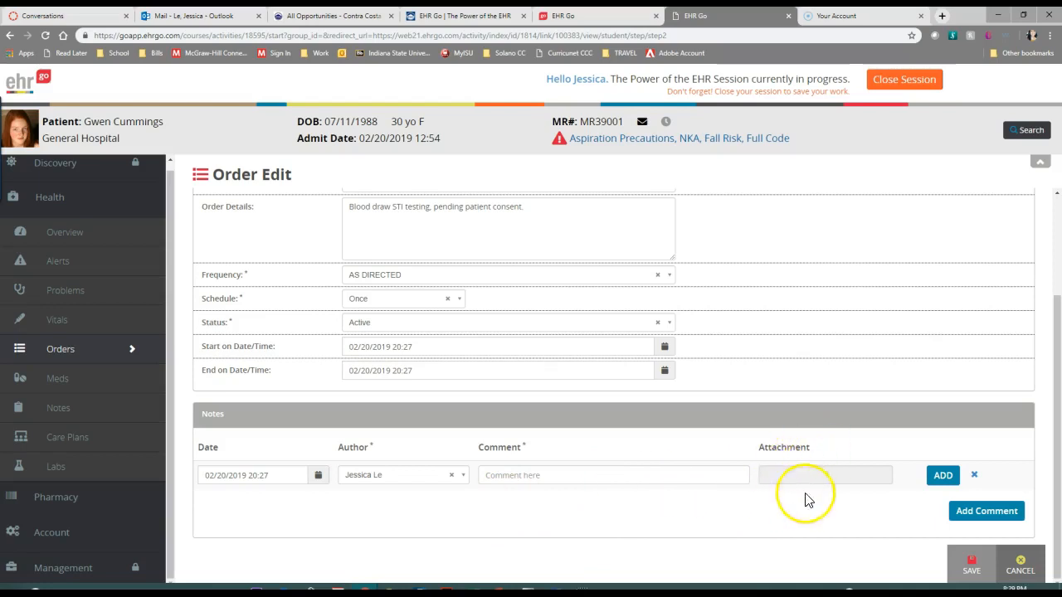
pyautogui.click(665, 475)
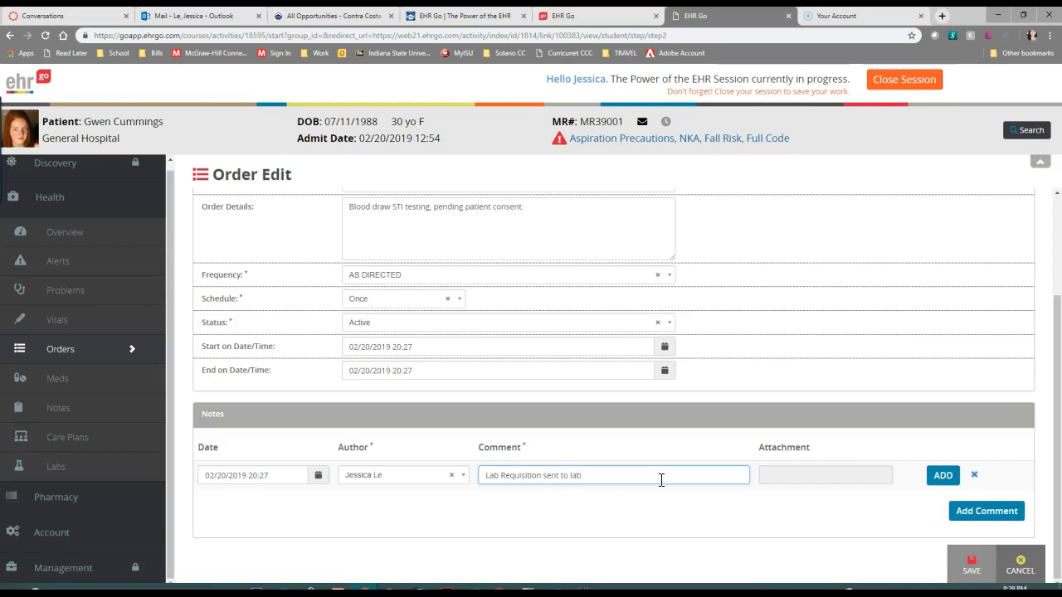
pyautogui.moveTo(485, 476); pyautogui.dragTo(499, 475)
pyautogui.press('BackSpace')
pyautogui.click(701, 515)
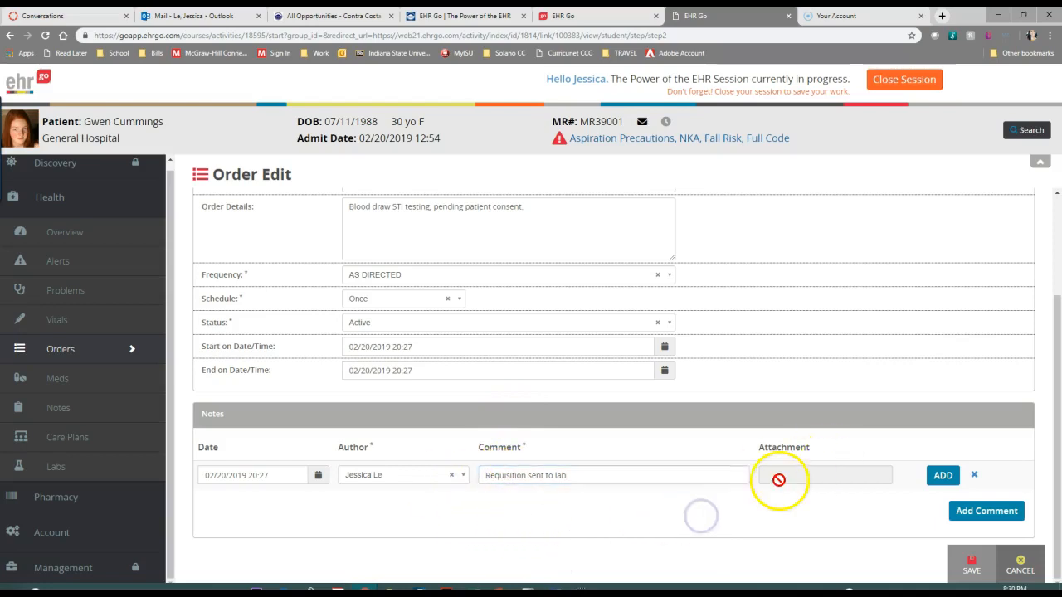
# Open the comment's attachment chooser and cancel it, add the comment without a file, and save the order
pyautogui.click(944, 478)
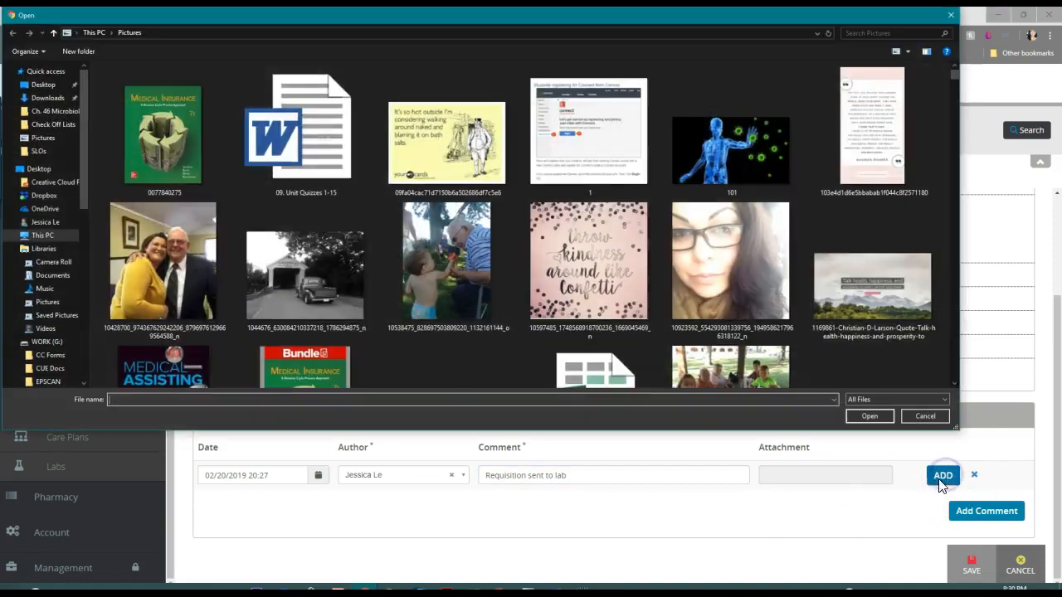
pyautogui.click(928, 416)
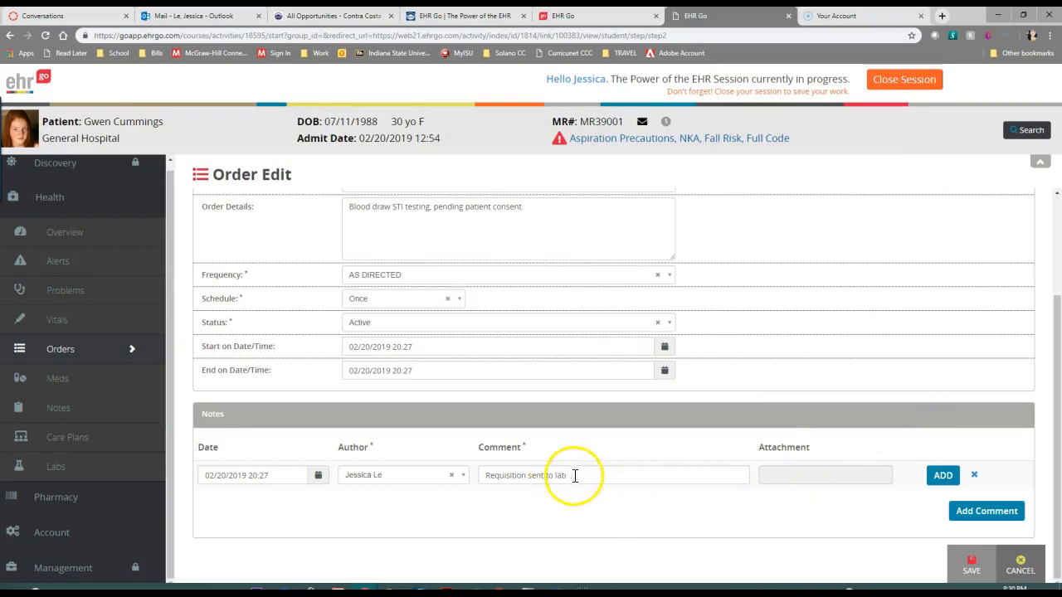
pyautogui.click(987, 511)
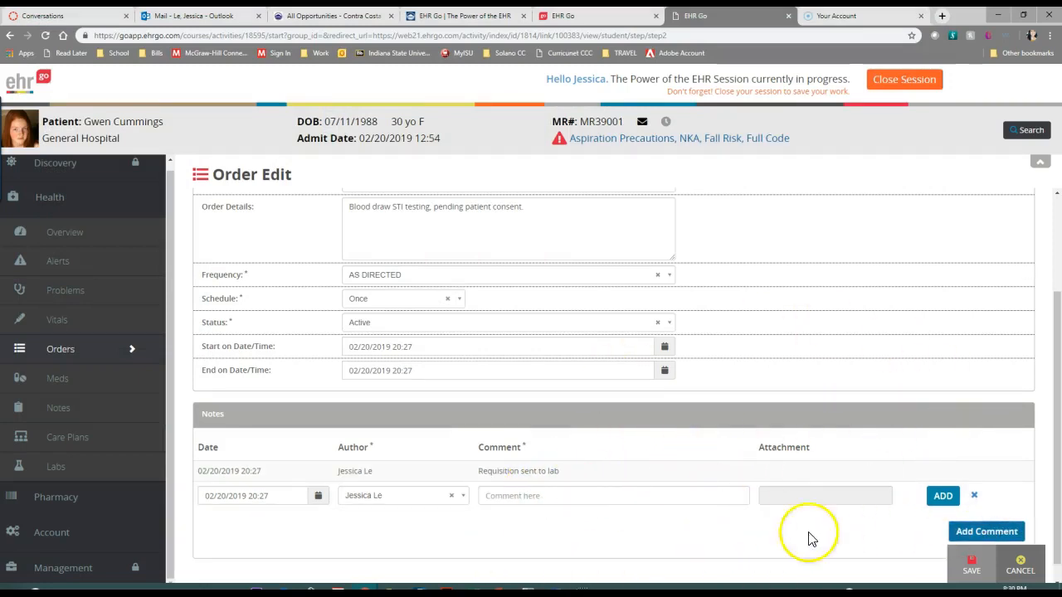
pyautogui.click(972, 567)
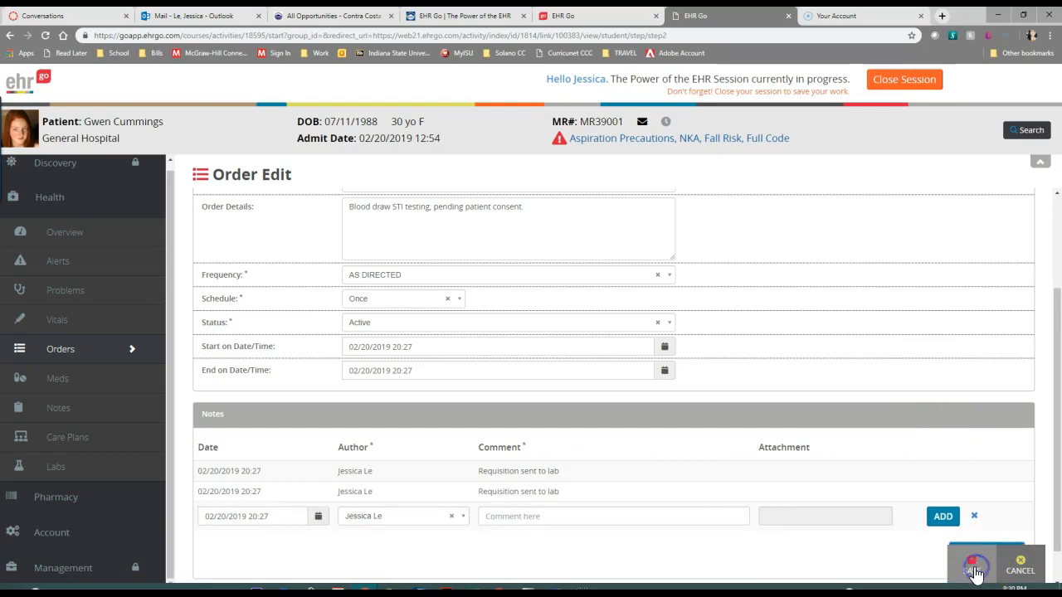
# Review the saved order's details and notes, close them, and look over the updated Orders list
pyautogui.scroll(-2, 706, 409)
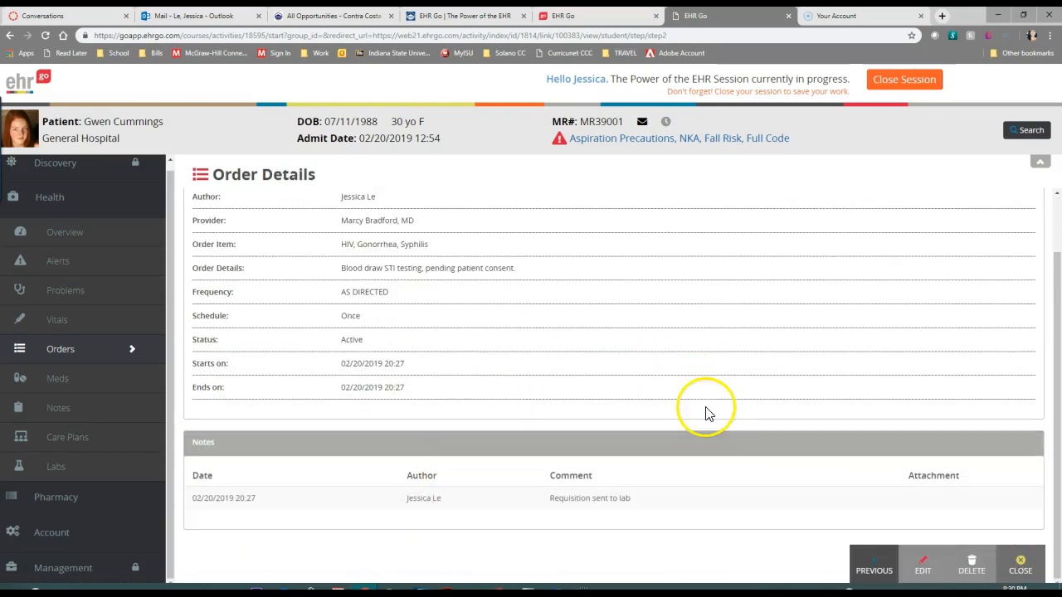
pyautogui.click(1030, 569)
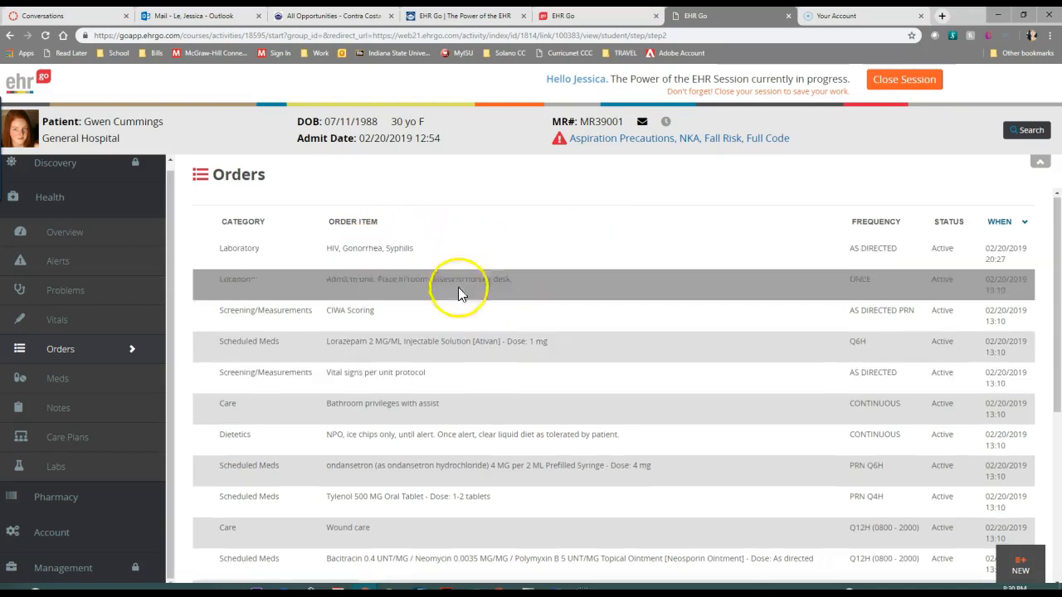
pyautogui.scroll(-4, 458, 287)
pyautogui.scroll(4, 508, 484)
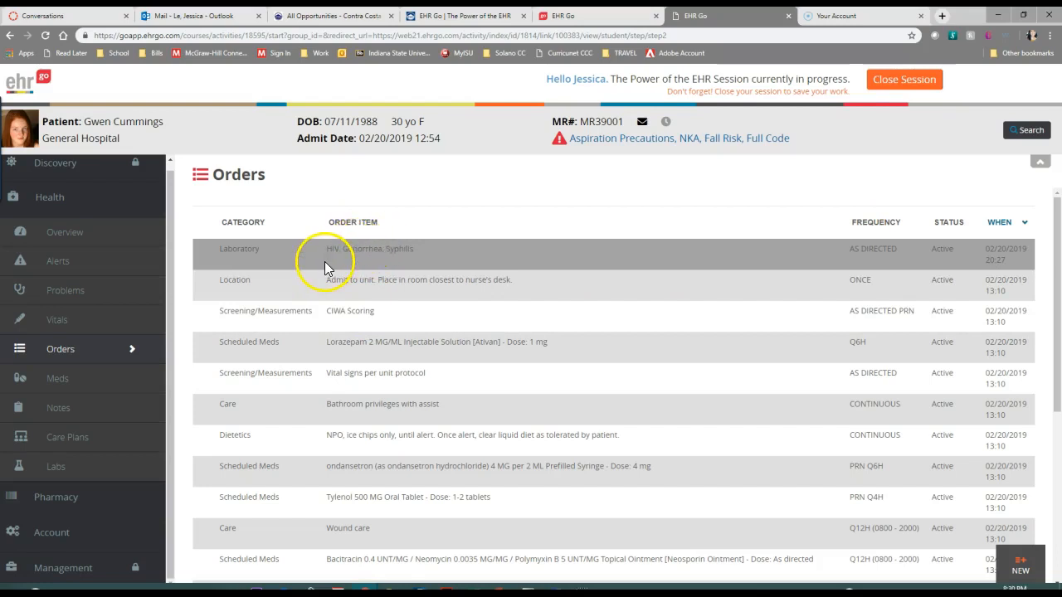
# Return to the patient's Overview and locate the Notes summary below the Meds
pyautogui.click(83, 234)
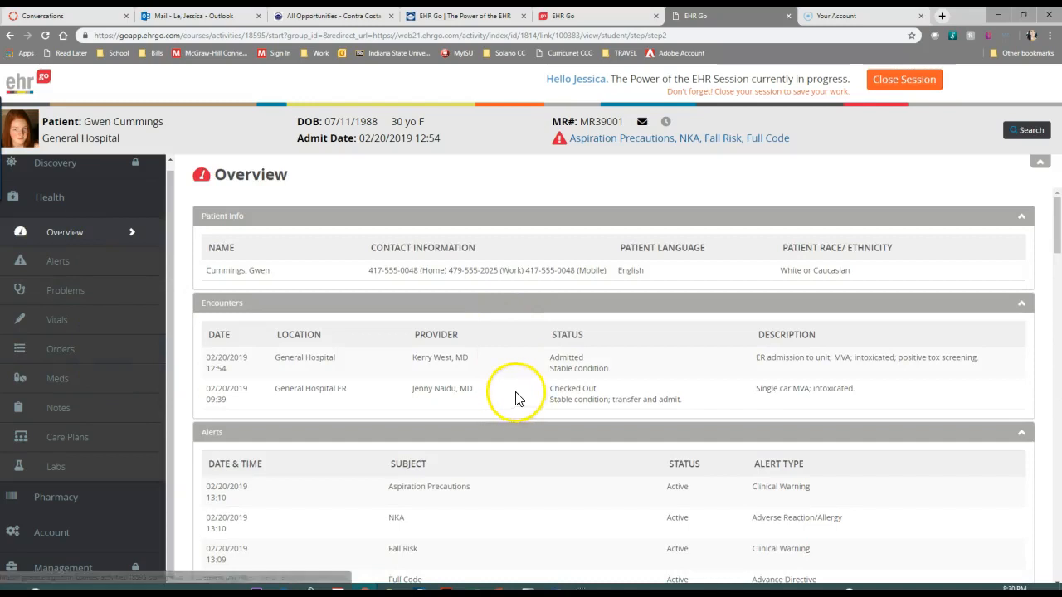
pyautogui.scroll(-15, 517, 394)
pyautogui.scroll(-15, 517, 387)
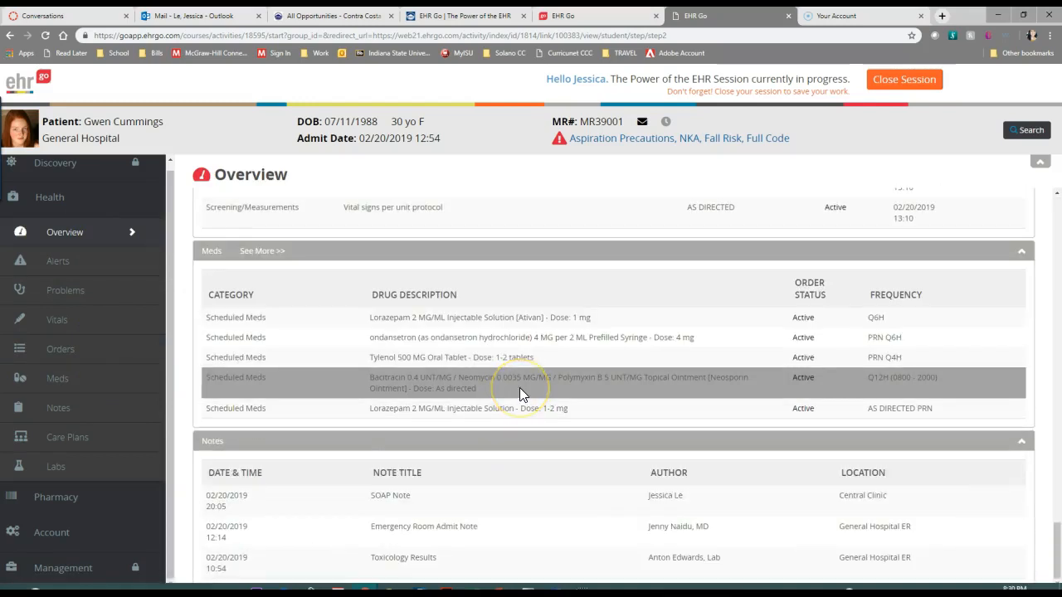
pyautogui.click(392, 497)
pyautogui.click(229, 500)
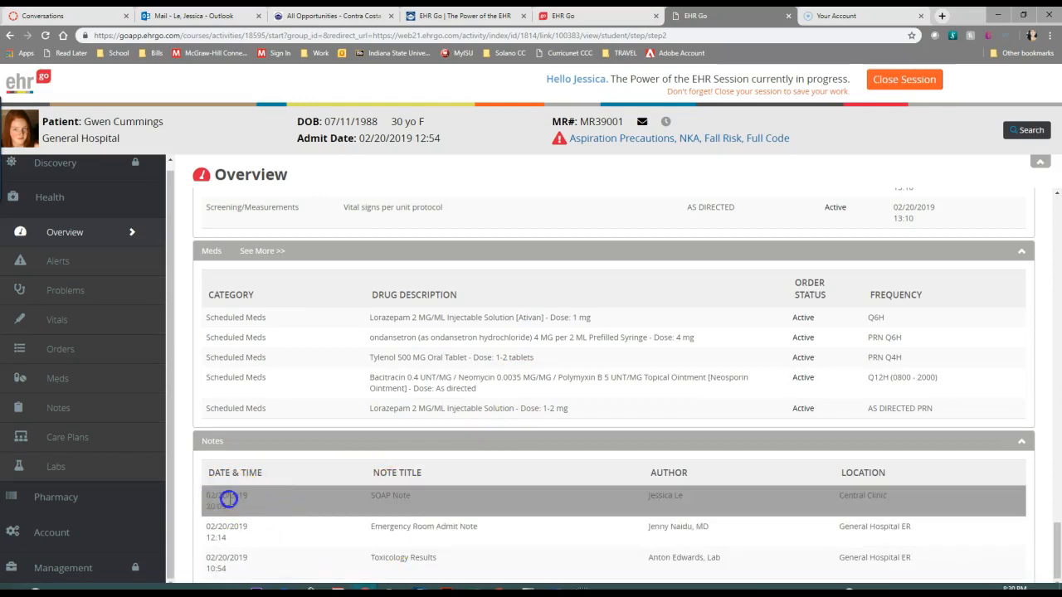
# Open the full Notes list and view the SOAP Note's details
pyautogui.click(81, 409)
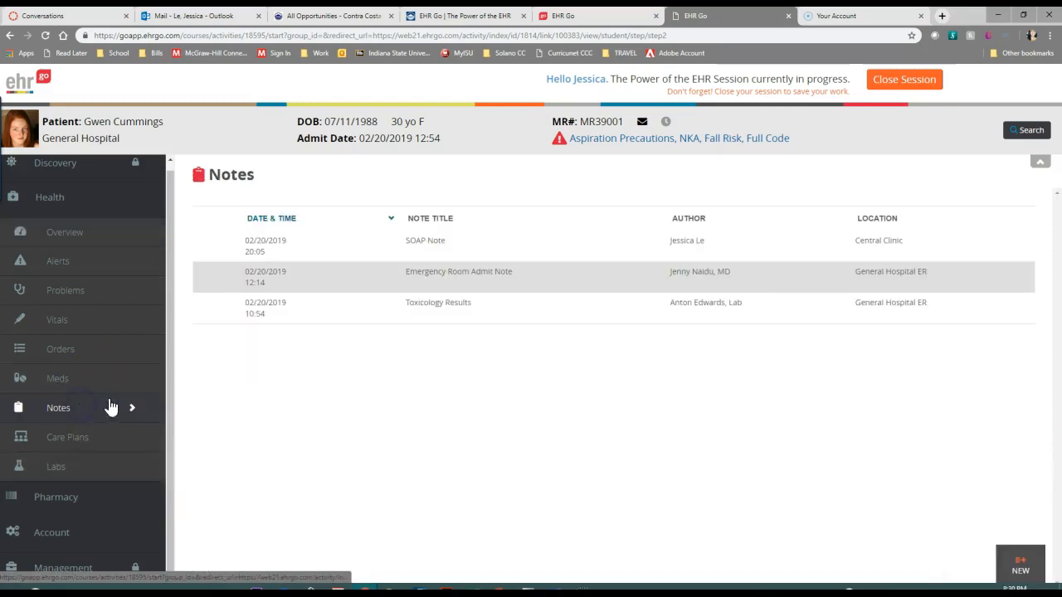
pyautogui.click(395, 246)
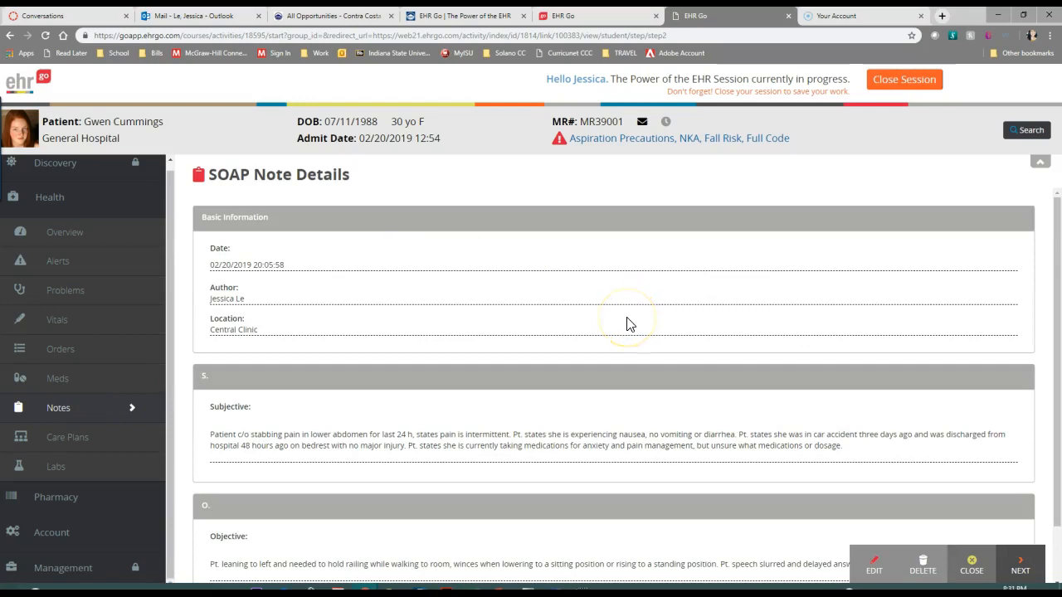
# Read through the SOAP Note's basic information and its Subjective and Objective sections
pyautogui.scroll(-1, 627, 325)
pyautogui.scroll(1, 628, 325)
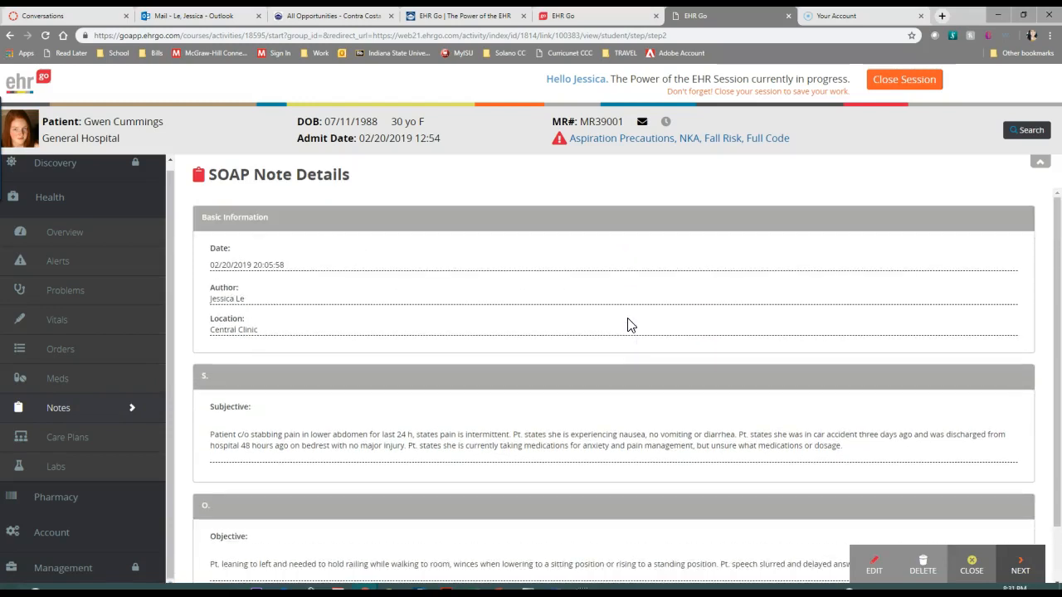
pyautogui.scroll(-1, 628, 325)
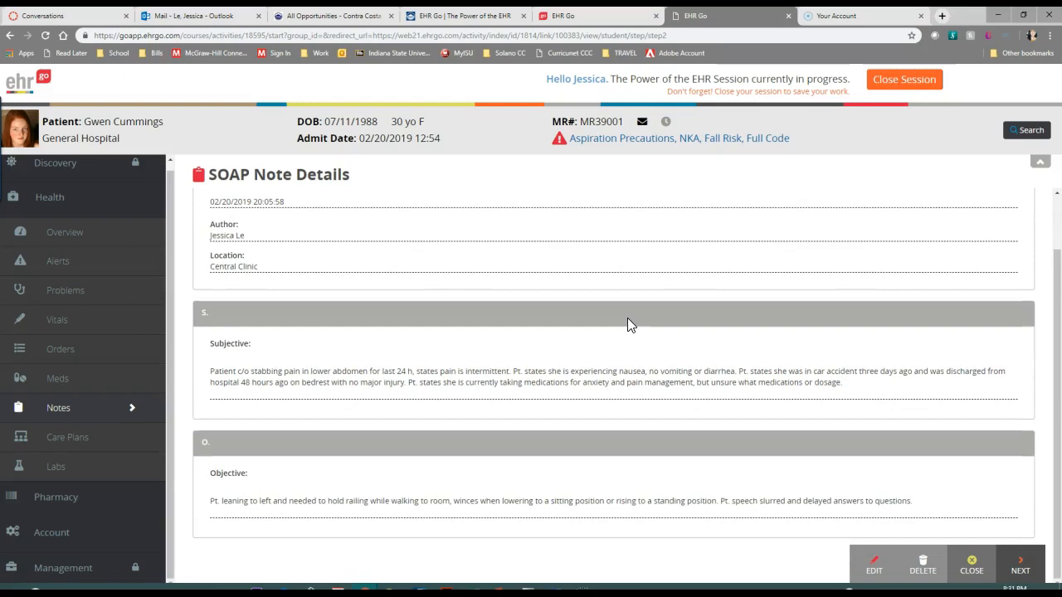
pyautogui.scroll(1, 627, 326)
pyautogui.scroll(-1, 628, 325)
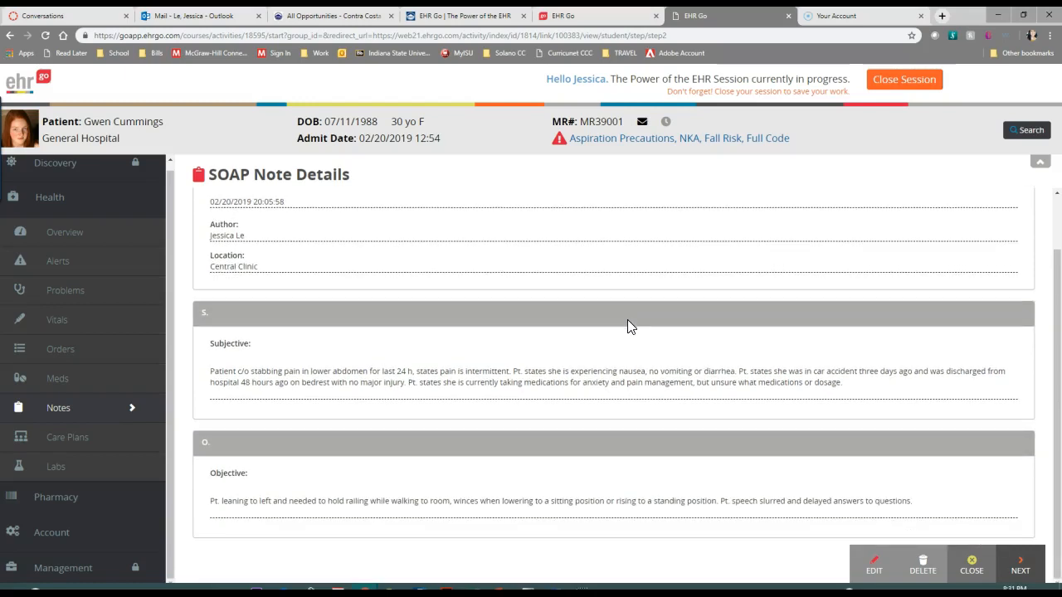
pyautogui.scroll(1, 628, 325)
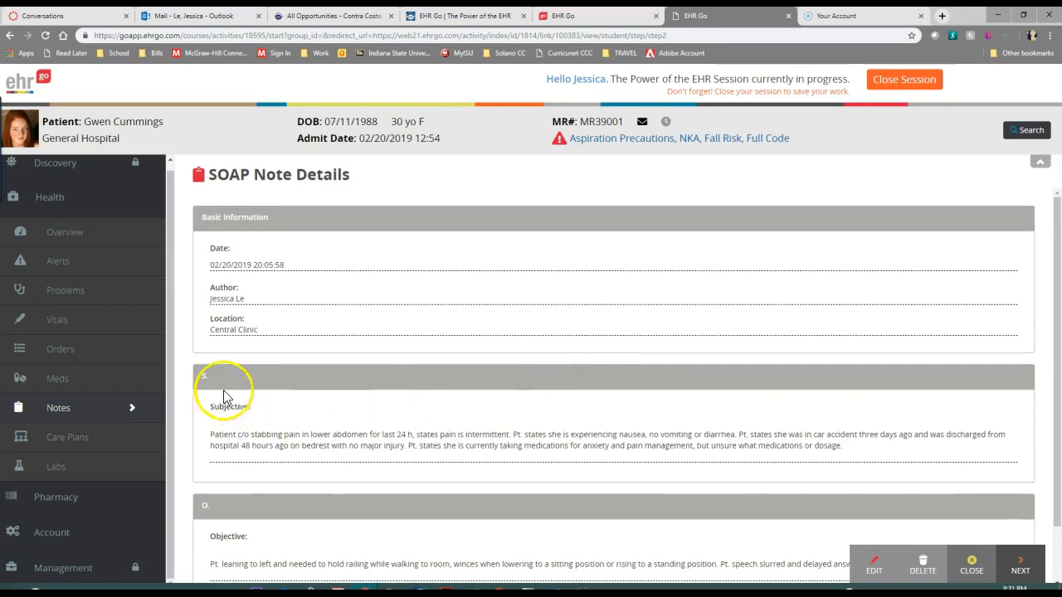
pyautogui.scroll(-1, 224, 390)
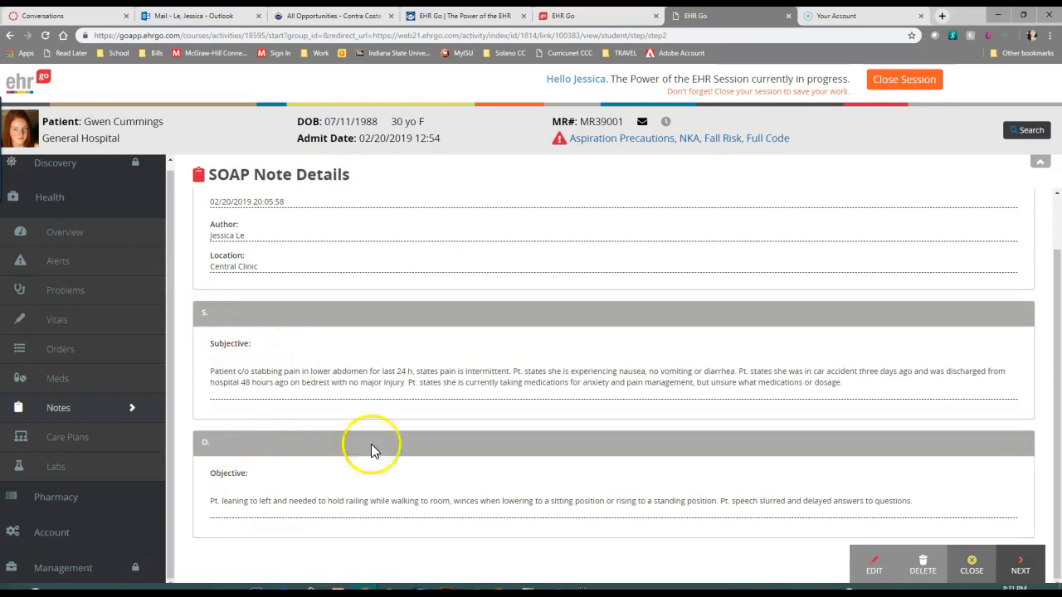
pyautogui.scroll(1, 668, 463)
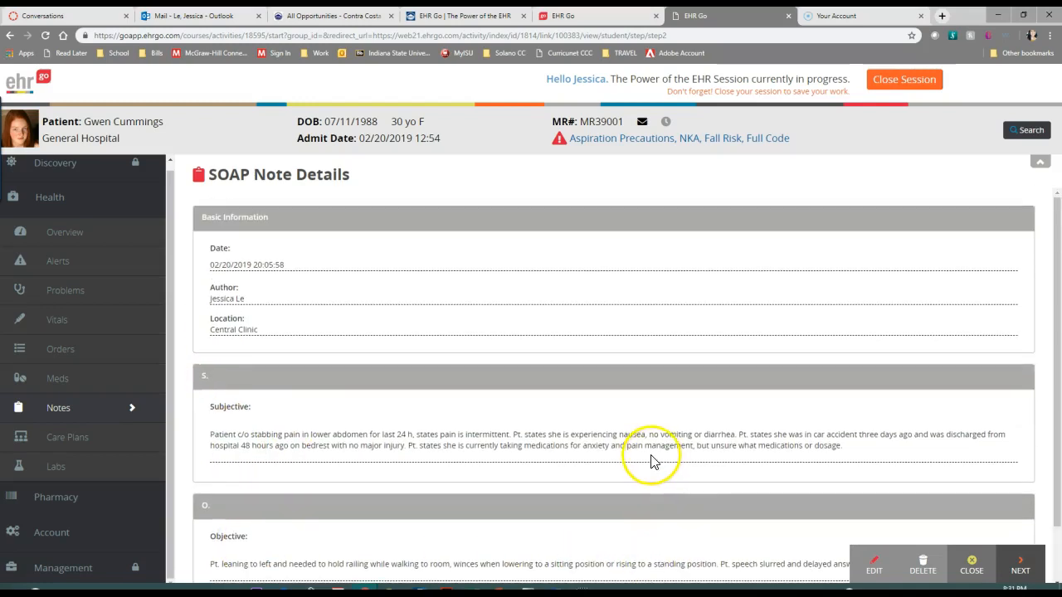
pyautogui.scroll(-1, 641, 440)
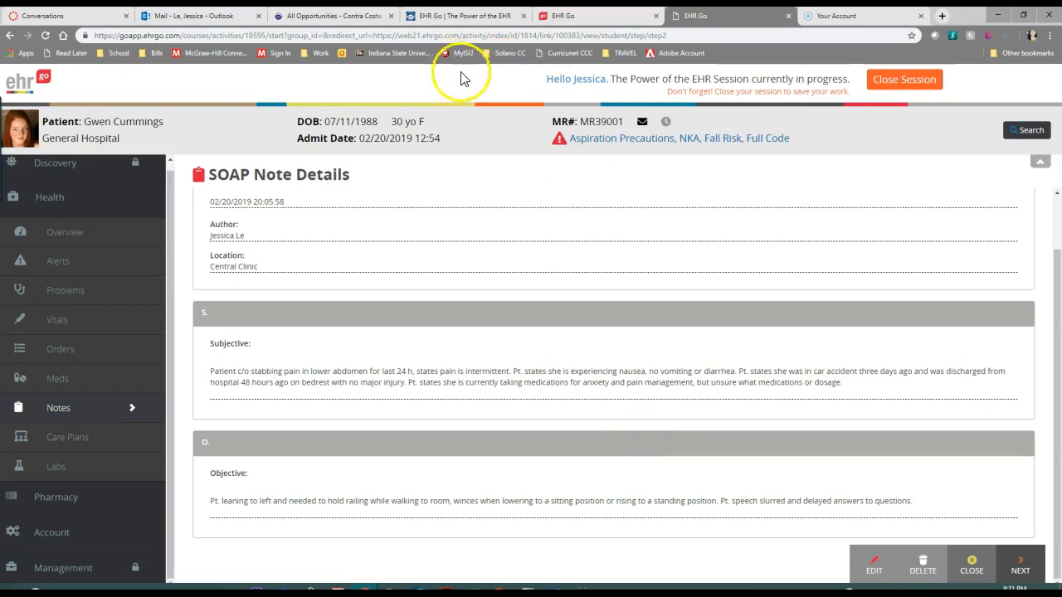
# Check the Canvas assignment page and the EHR Go collections page, and return to the open SOAP Note
pyautogui.click(455, 17)
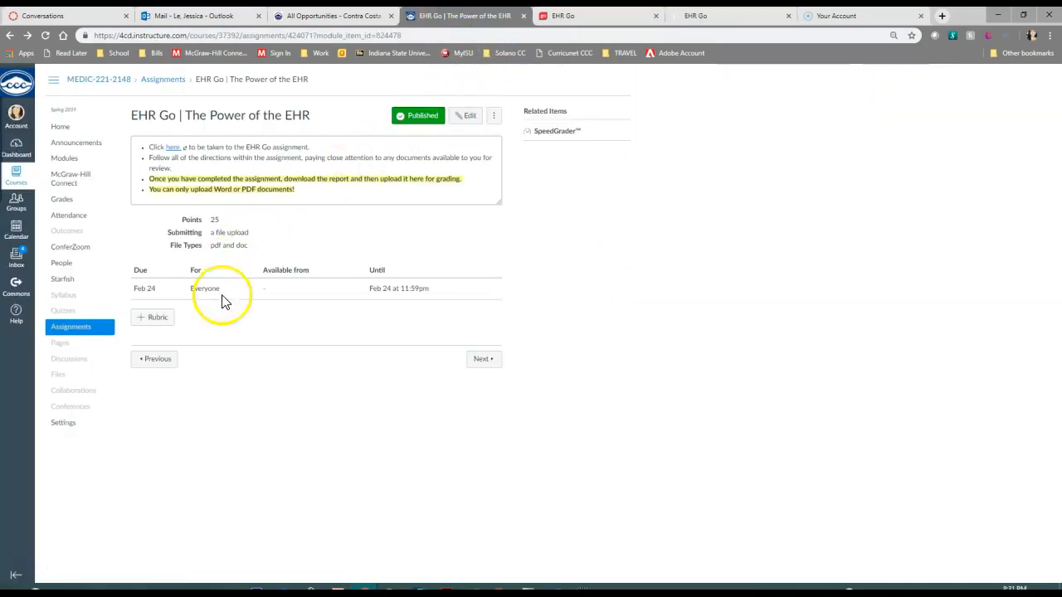
pyautogui.click(605, 16)
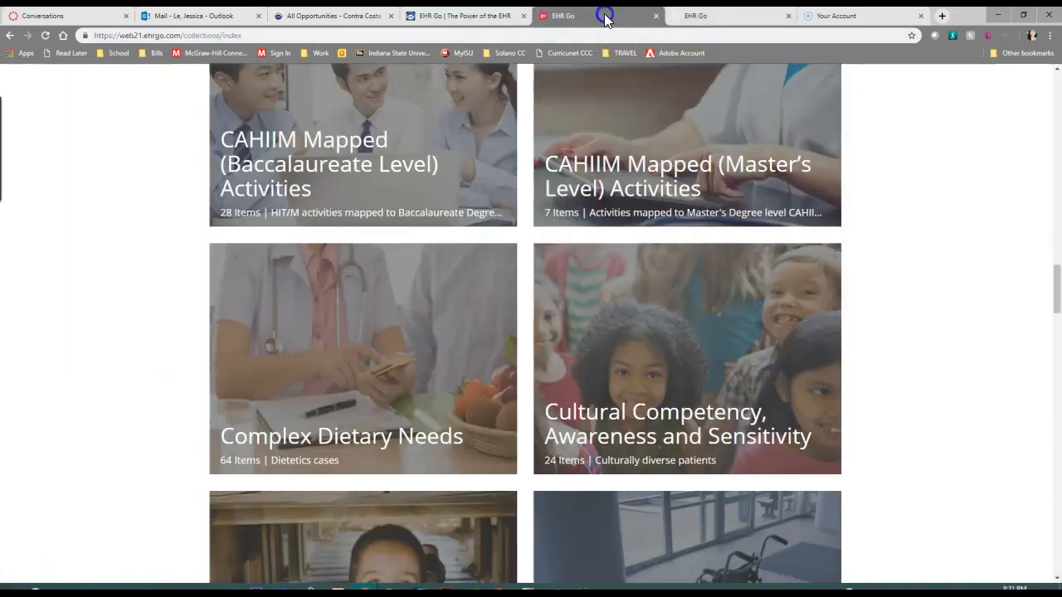
pyautogui.click(741, 20)
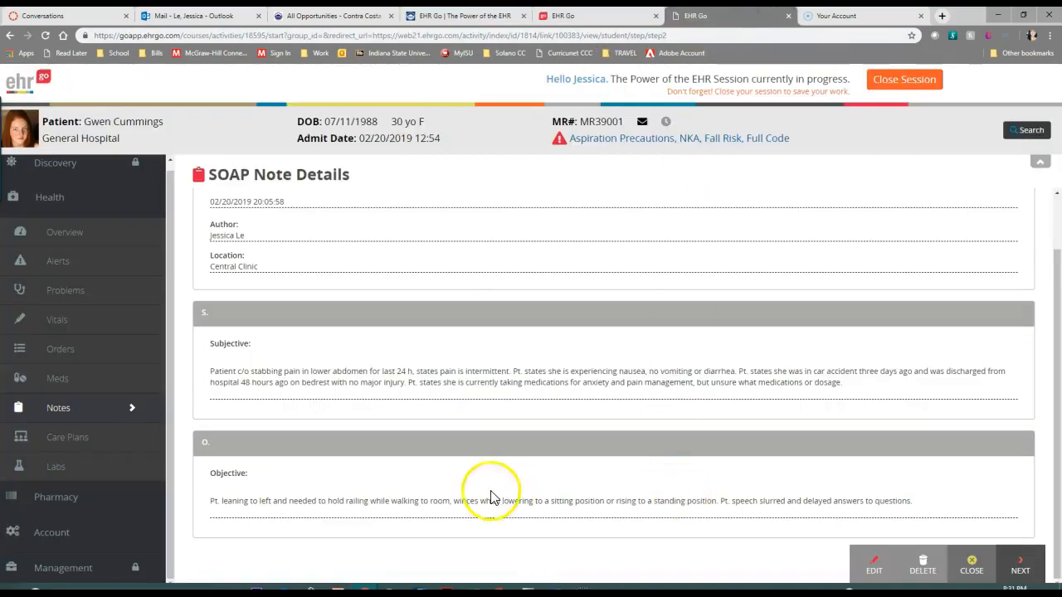
# Edit the SOAP Note with "Hello" as the Assessment and "Everyone" as the Plan, and save it
pyautogui.scroll(1, 486, 469)
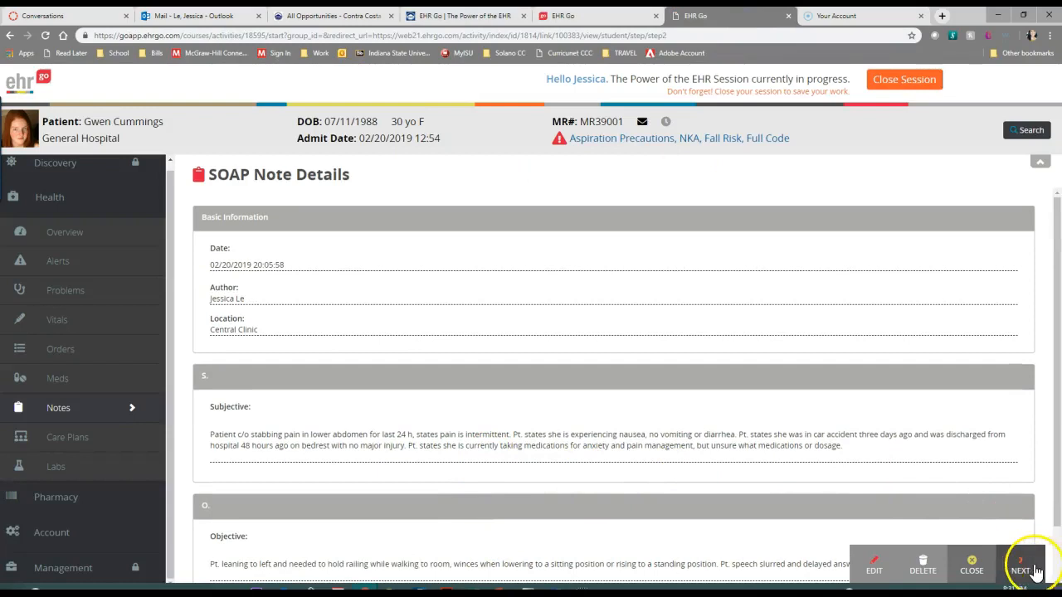
pyautogui.click(882, 574)
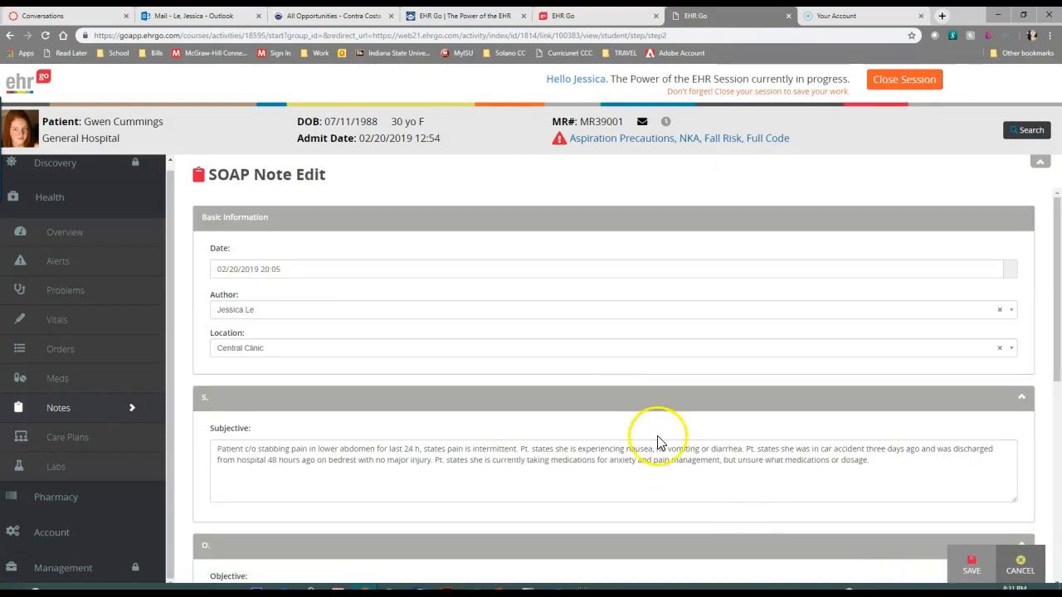
pyautogui.scroll(-5, 660, 423)
pyautogui.click(375, 335)
pyautogui.write('Hello')
pyautogui.press('Tab')
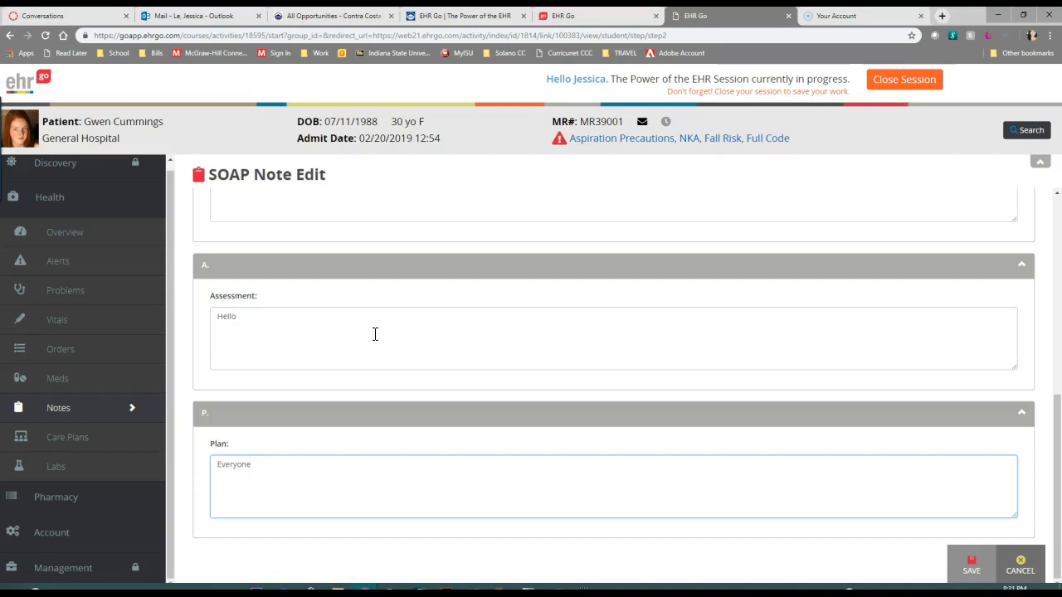
pyautogui.click(971, 565)
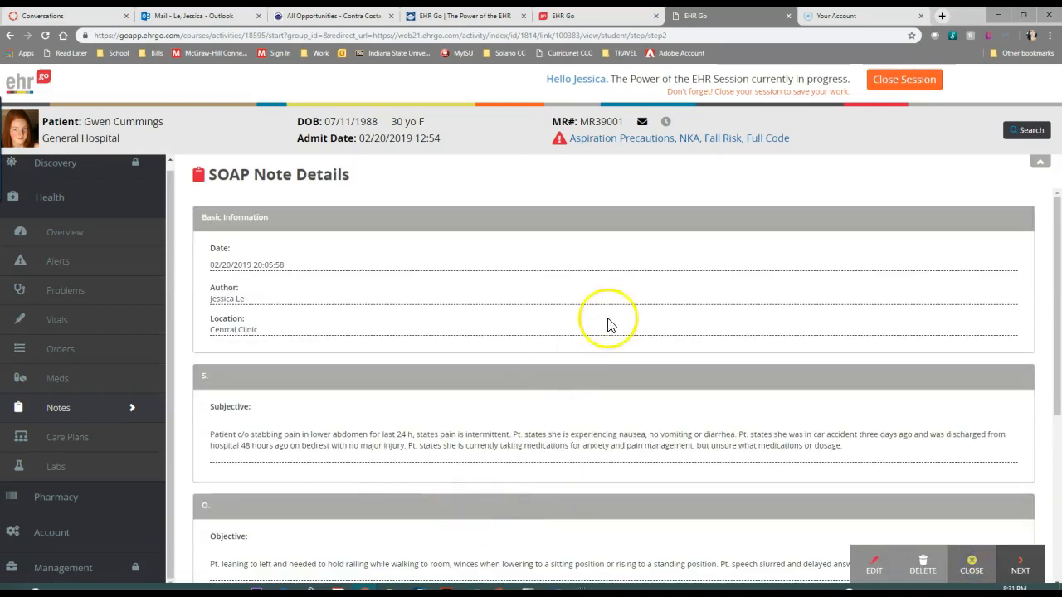
# Look over the saved SOAP Note's details and close it to return to the Notes list
pyautogui.scroll(-4, 626, 325)
pyautogui.scroll(4, 640, 346)
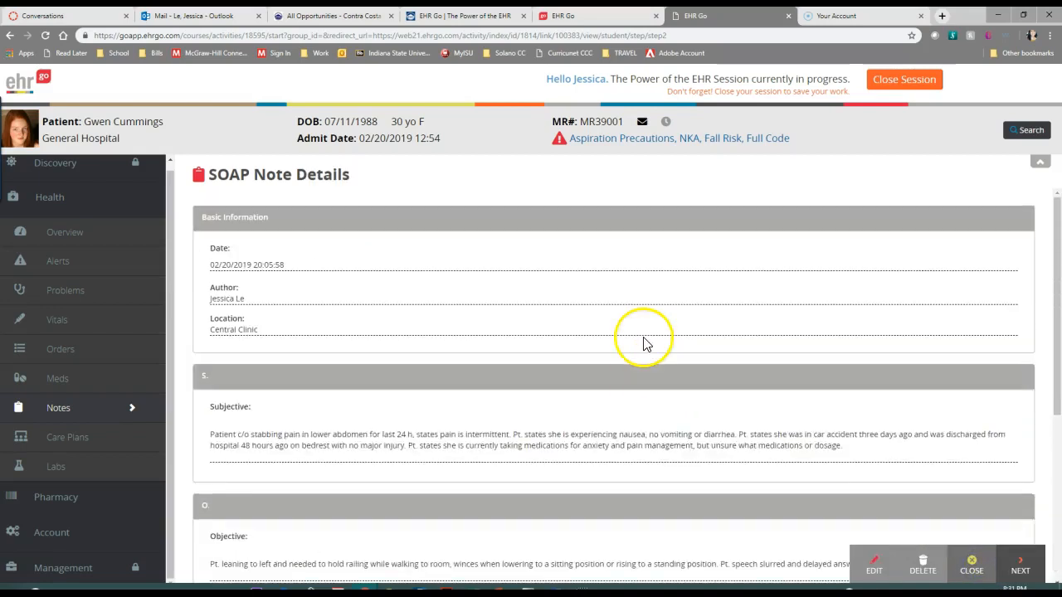
pyautogui.click(970, 569)
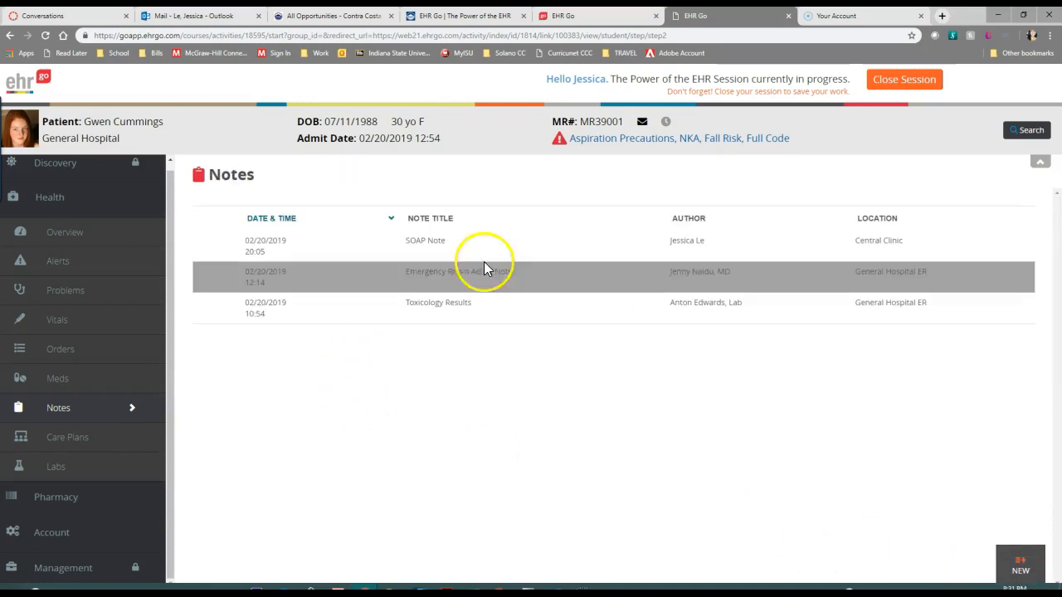
pyautogui.click(1021, 565)
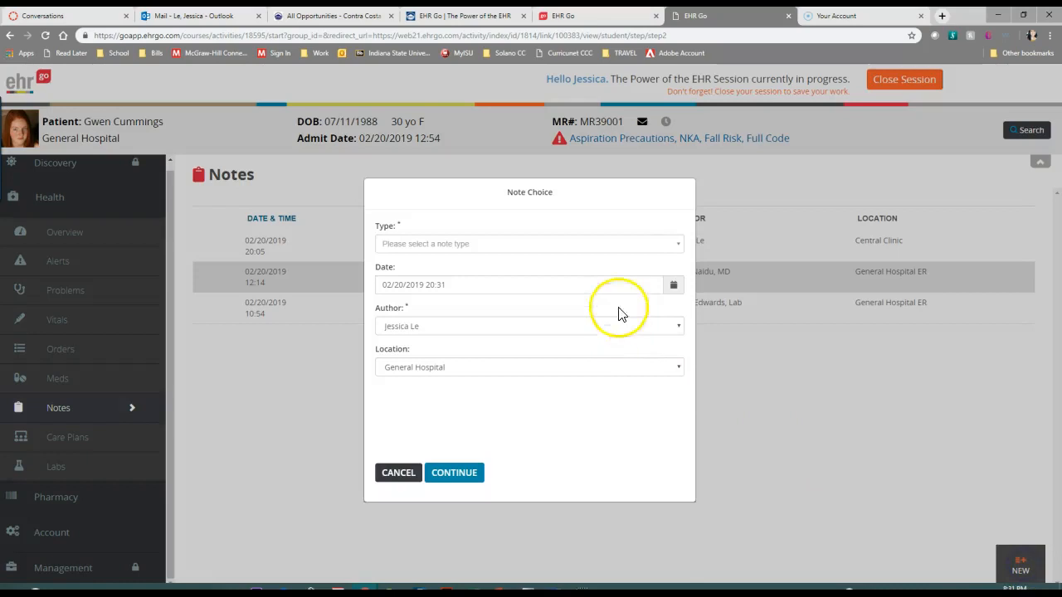
pyautogui.click(639, 245)
pyautogui.scroll(-3, 531, 341)
pyautogui.scroll(-2, 531, 342)
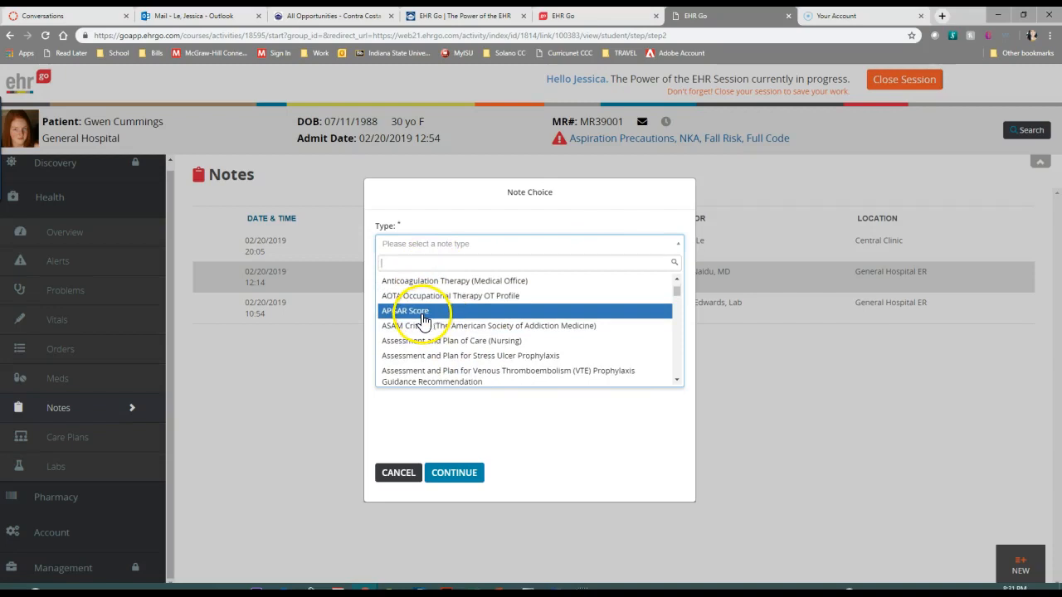
pyautogui.click(424, 312)
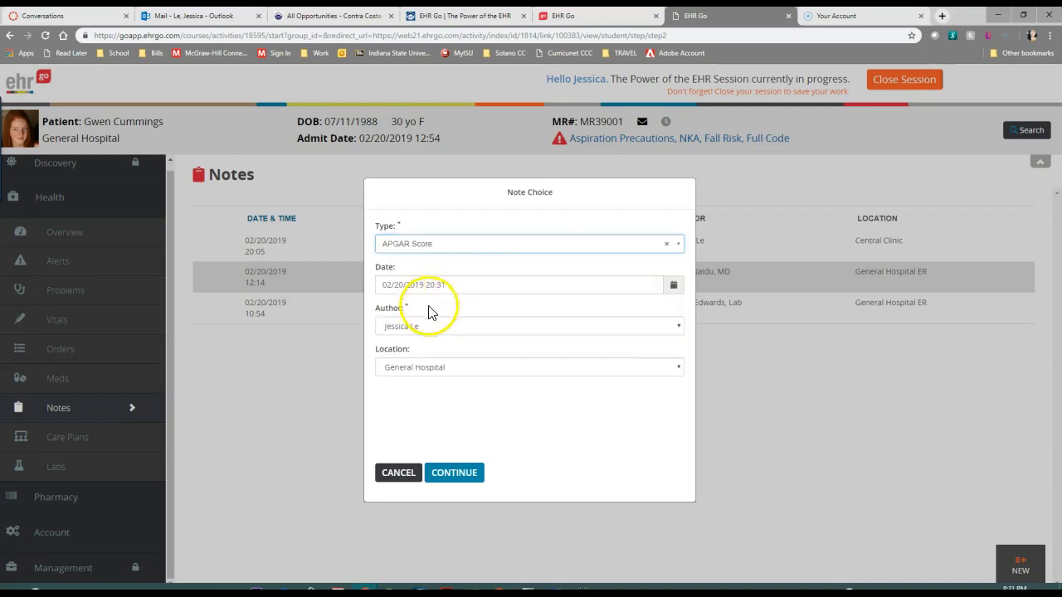
pyautogui.click(396, 472)
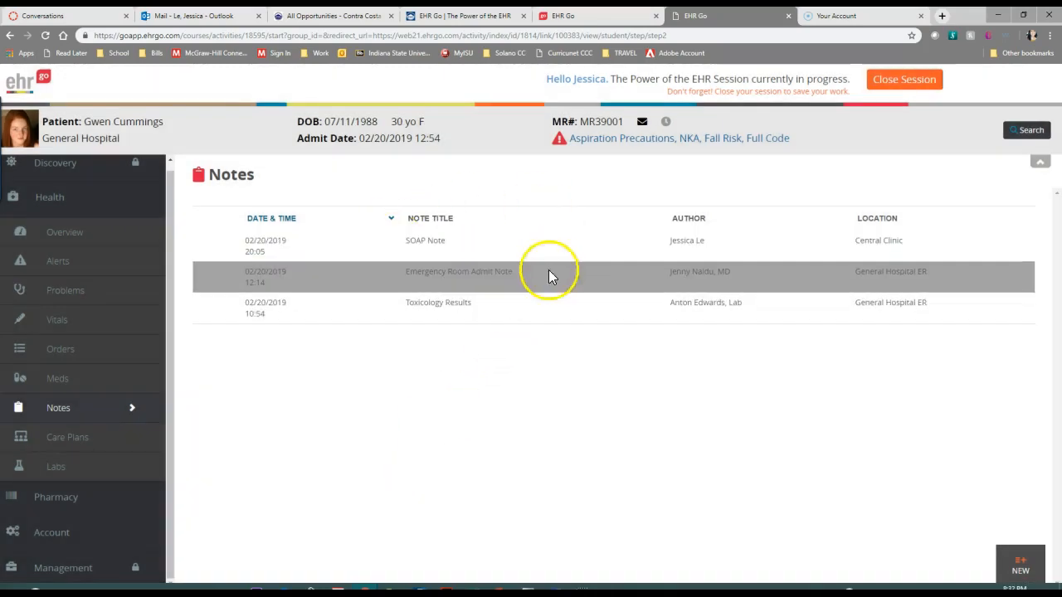
# View the Toxicology Results note and review its serum and urine findings
pyautogui.click(451, 306)
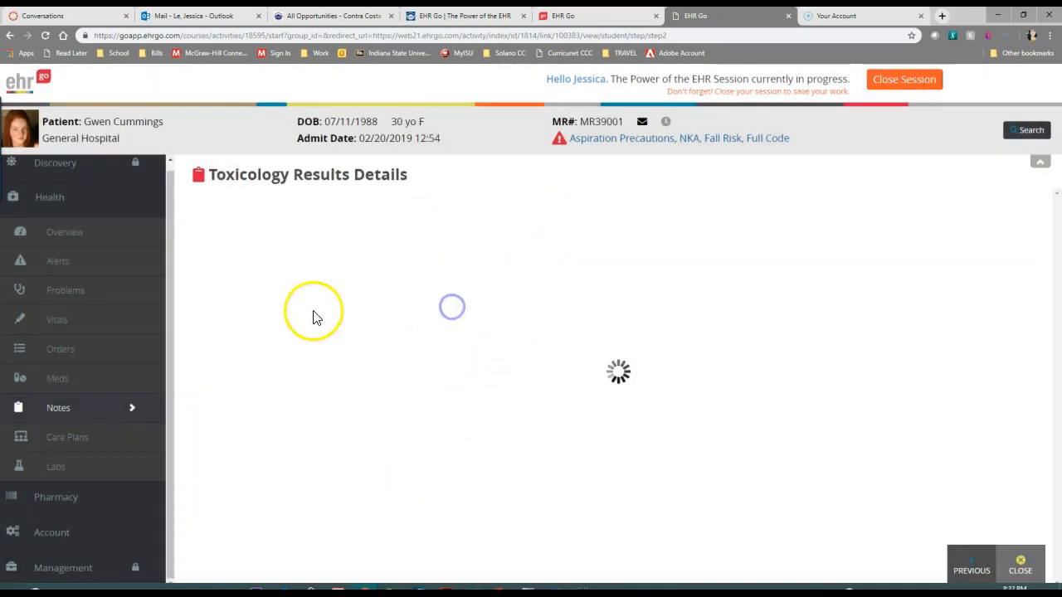
pyautogui.scroll(-1, 565, 415)
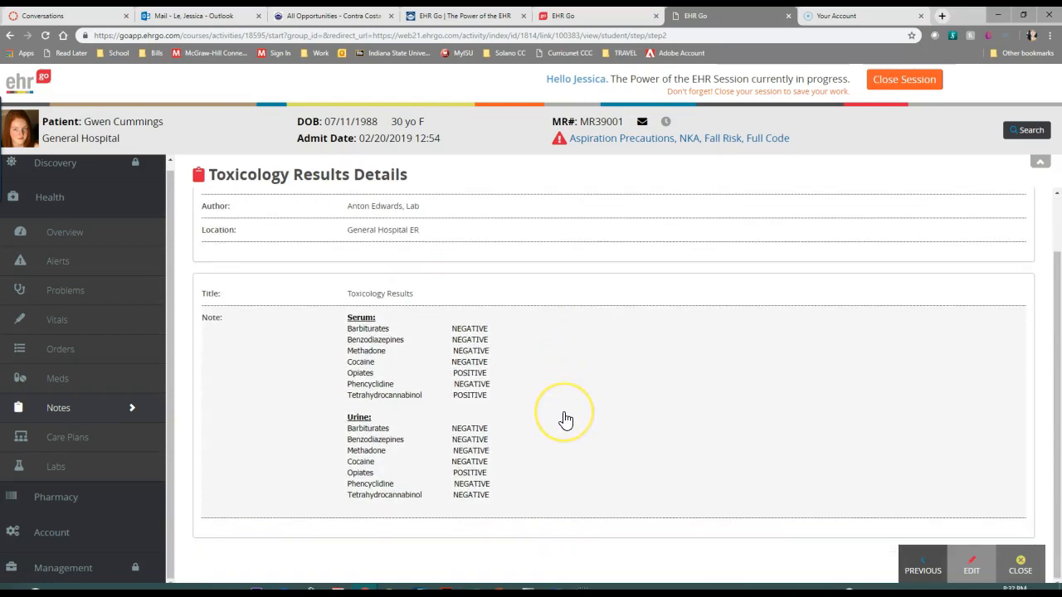
pyautogui.scroll(1, 526, 415)
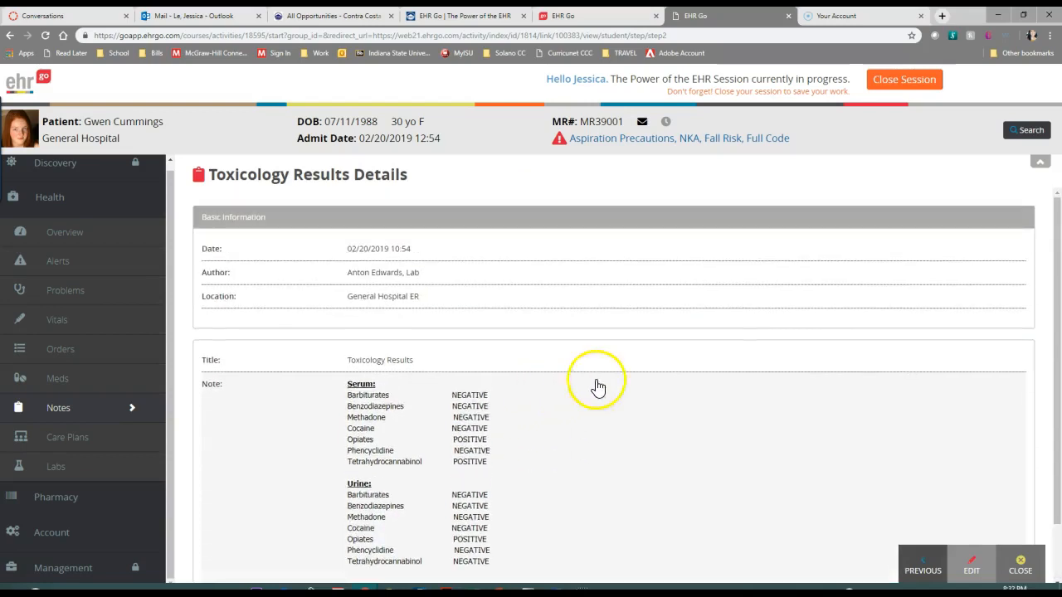
# Open the Emergency Room Admit Note and read it from the chief complaint and history through examination, assessment and plan
pyautogui.click(901, 577)
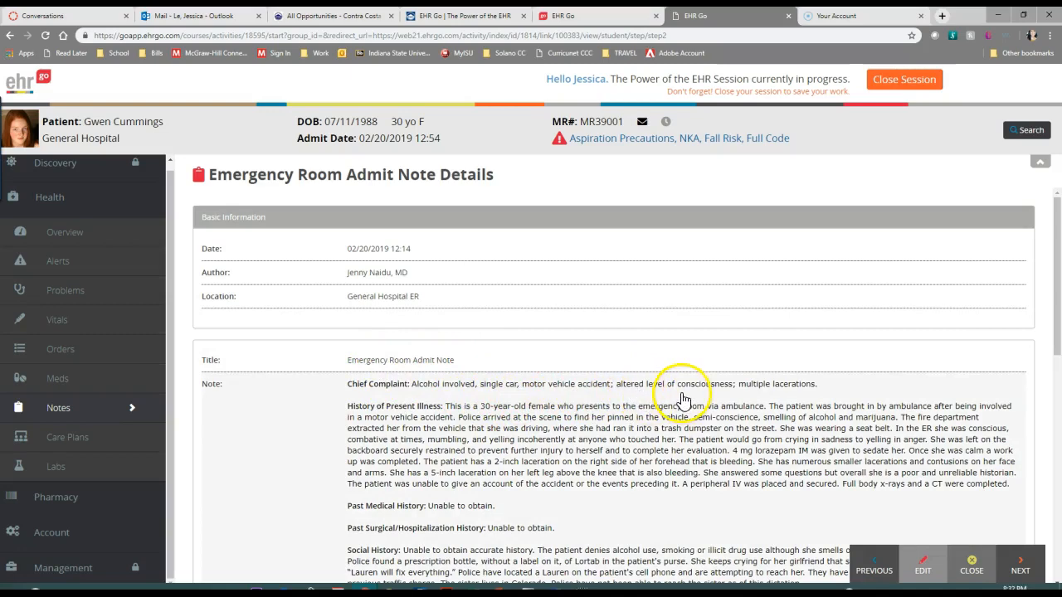
pyautogui.scroll(-2, 449, 425)
pyautogui.scroll(1, 572, 340)
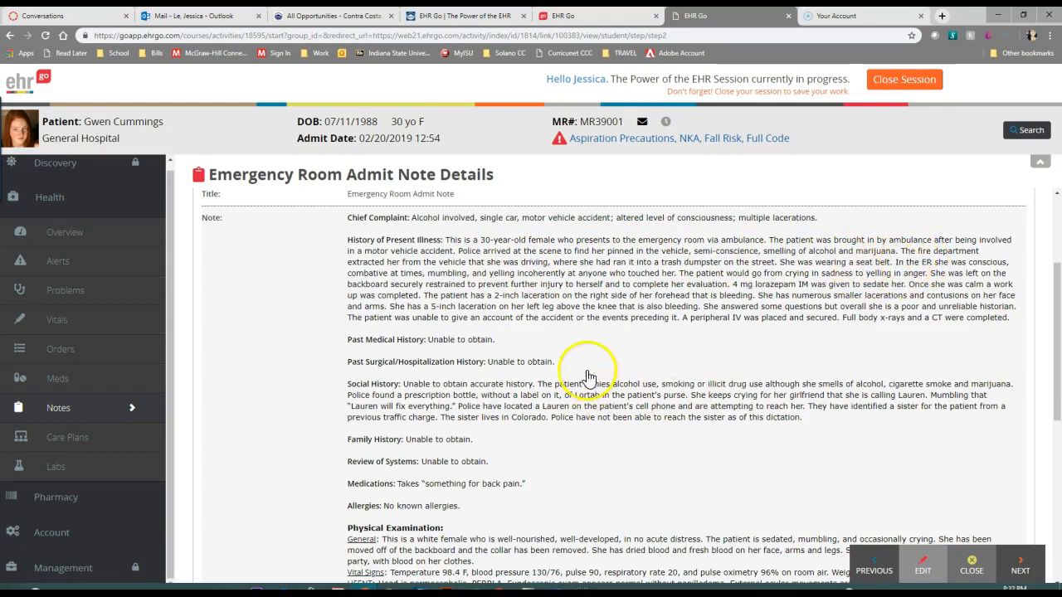
pyautogui.scroll(-2, 695, 332)
pyautogui.scroll(-2, 697, 334)
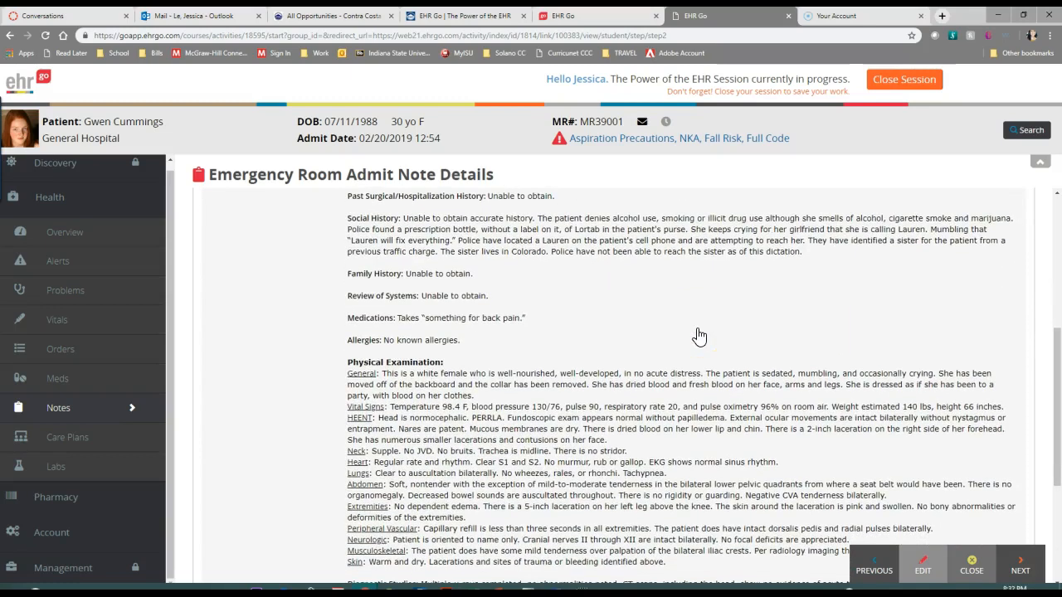
pyautogui.scroll(-3, 619, 368)
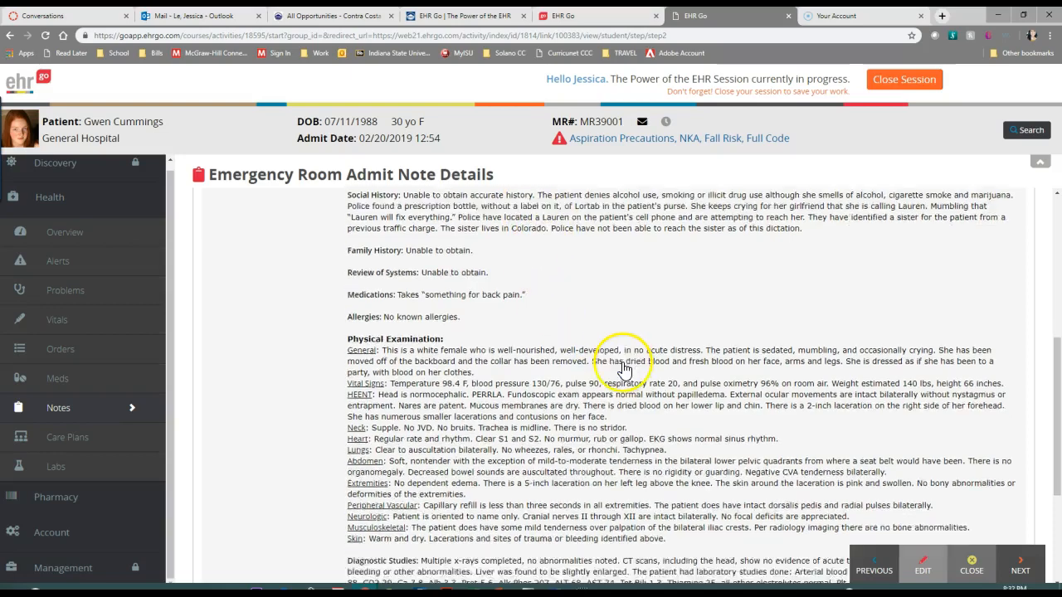
pyautogui.scroll(1, 626, 365)
pyautogui.scroll(1, 618, 363)
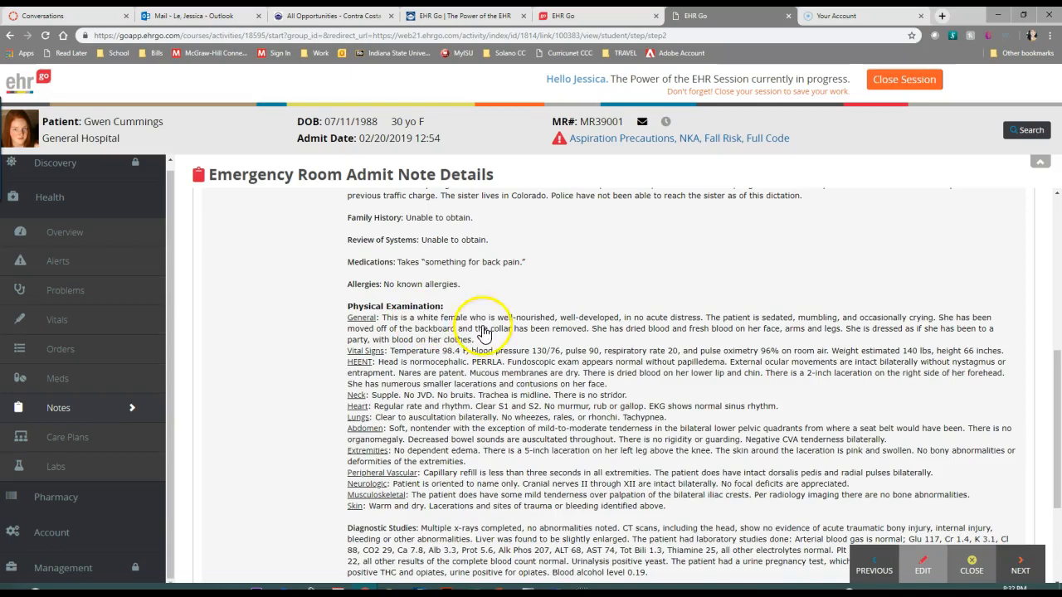
pyautogui.scroll(-3, 525, 429)
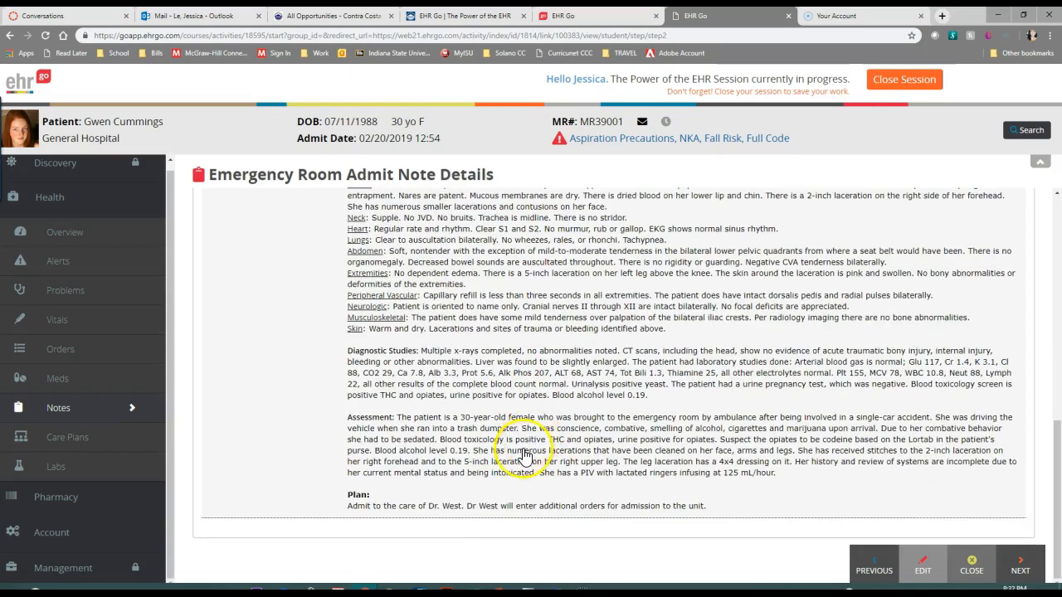
pyautogui.scroll(2, 533, 463)
pyautogui.scroll(-2, 514, 490)
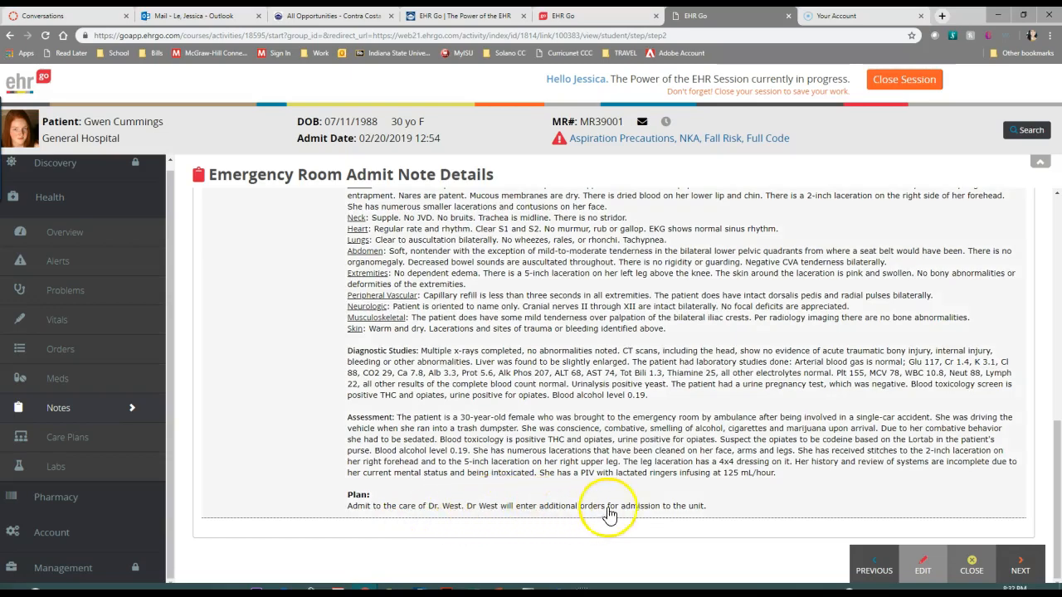
pyautogui.scroll(5, 719, 487)
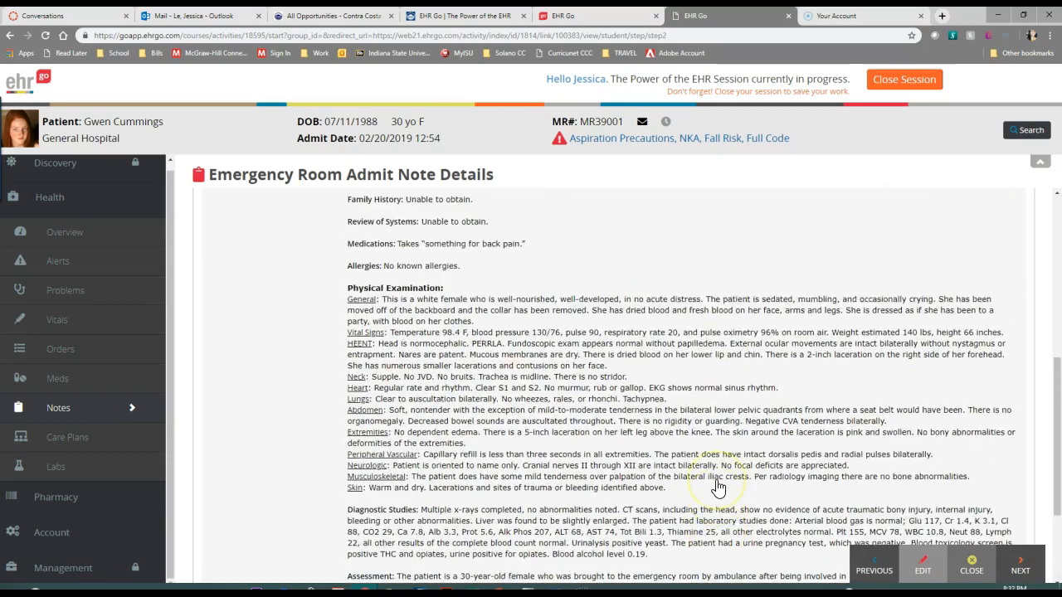
pyautogui.scroll(3, 719, 488)
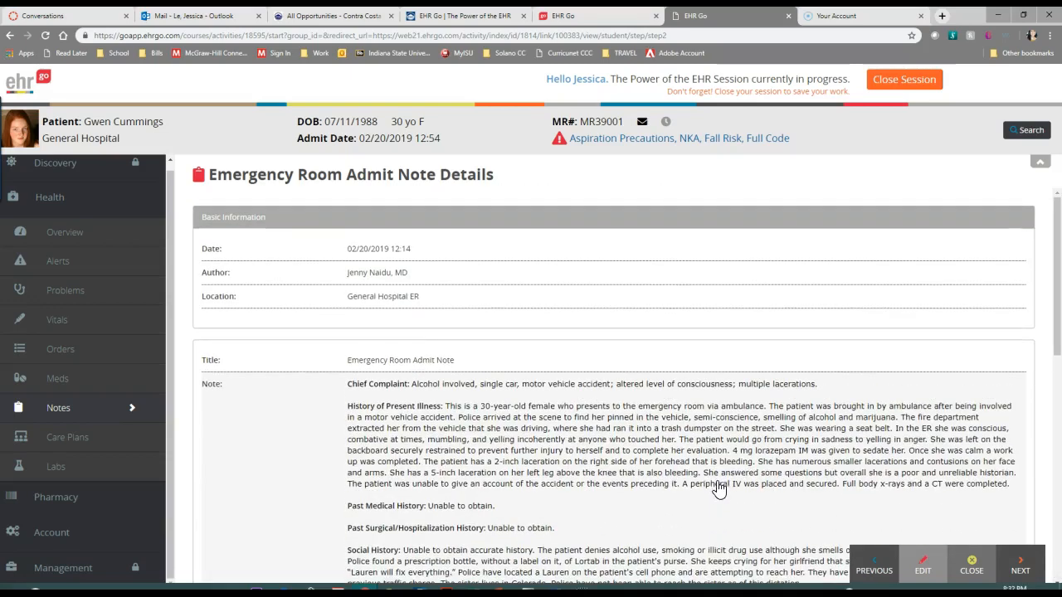
# Go back to the SOAP Note, look over its sections, and return to the patient's Overview
pyautogui.click(873, 570)
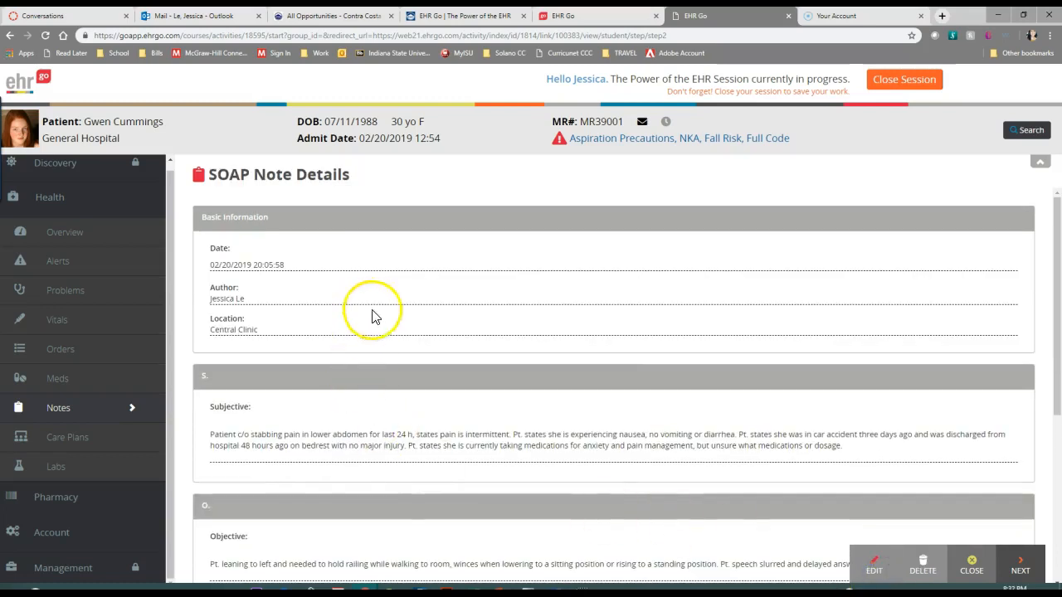
pyautogui.scroll(-4, 381, 331)
pyautogui.scroll(4, 351, 463)
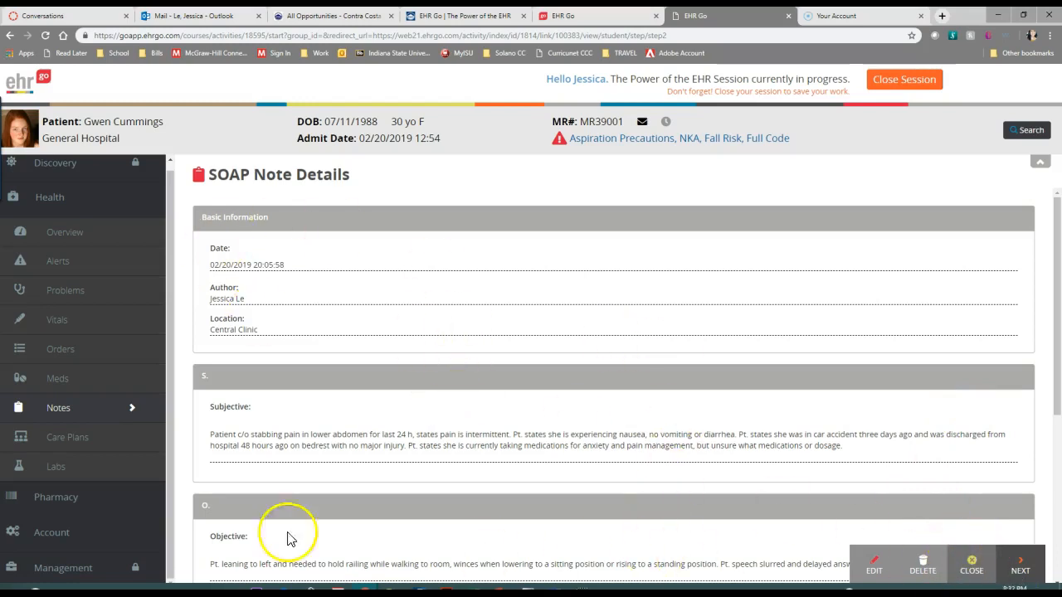
pyautogui.click(73, 237)
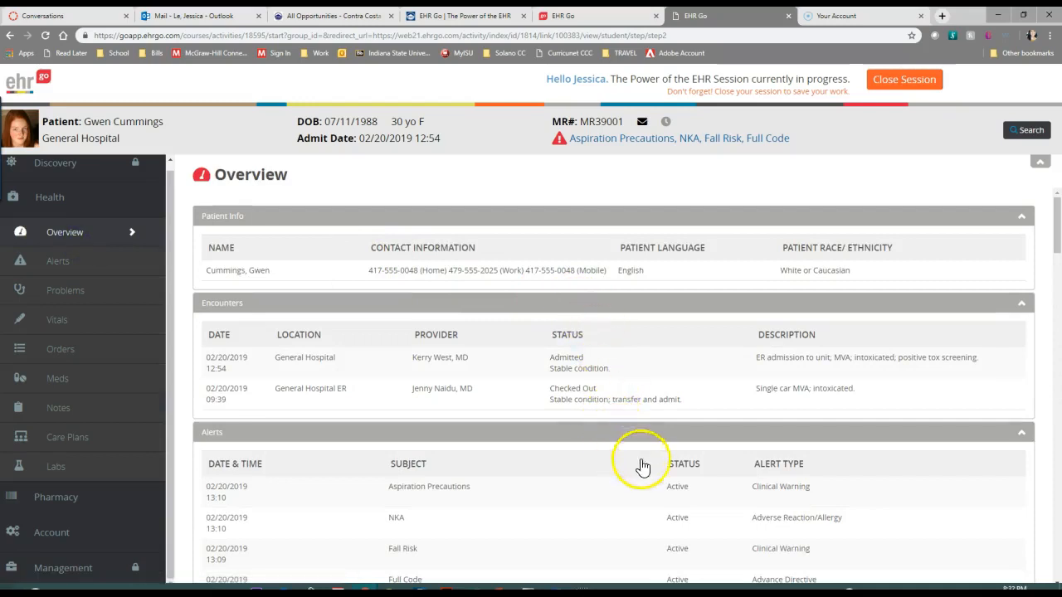
# Look over the patient's Overview down to the meds and notes, and check the Problems and Vitals pages
pyautogui.scroll(-15, 639, 462)
pyautogui.scroll(-6, 539, 440)
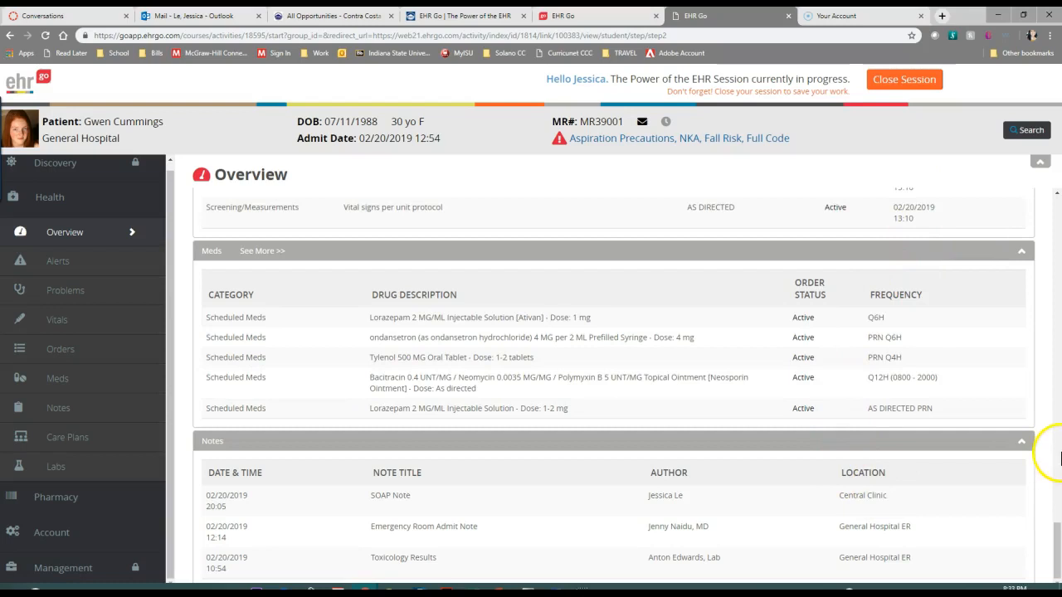
pyautogui.click(66, 271)
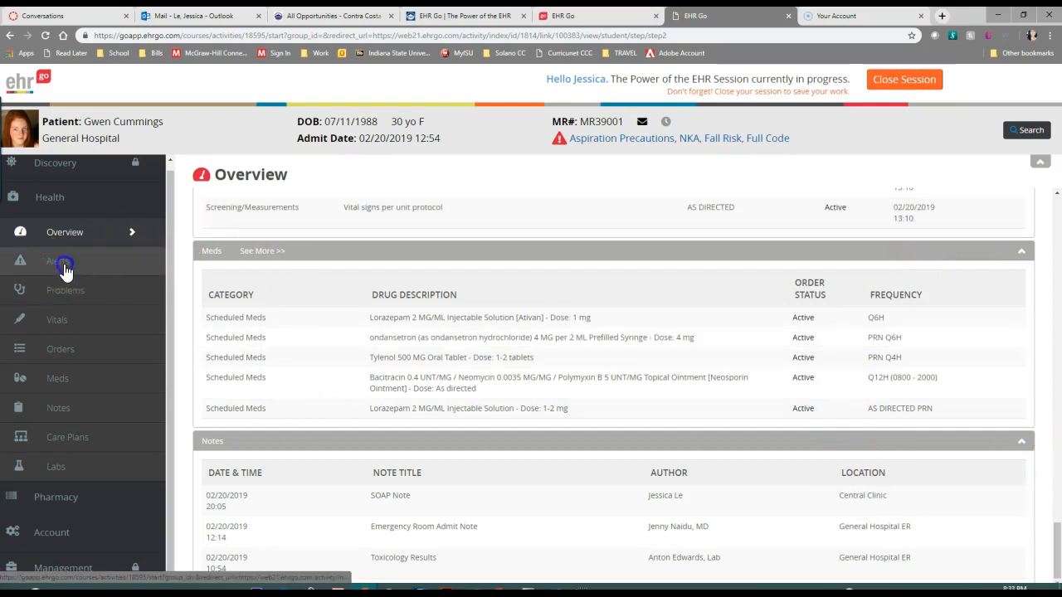
pyautogui.click(59, 291)
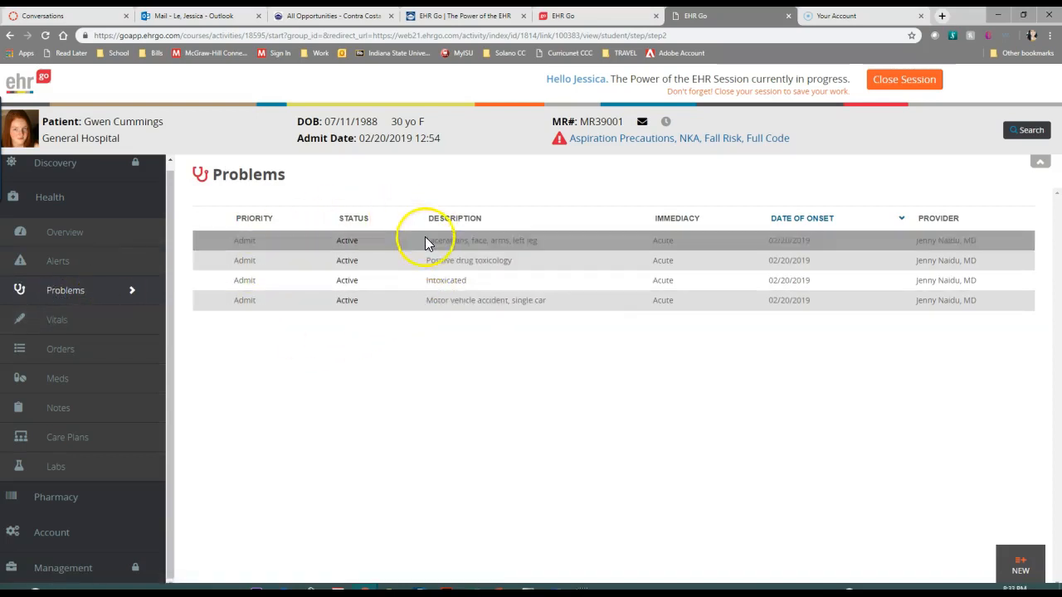
pyautogui.click(94, 323)
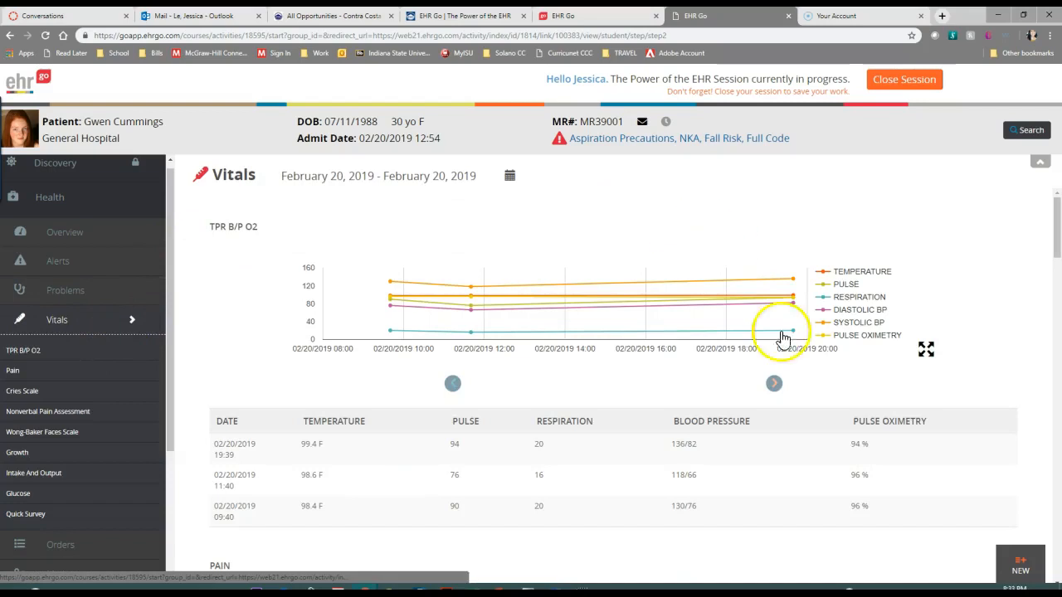
pyautogui.click(90, 292)
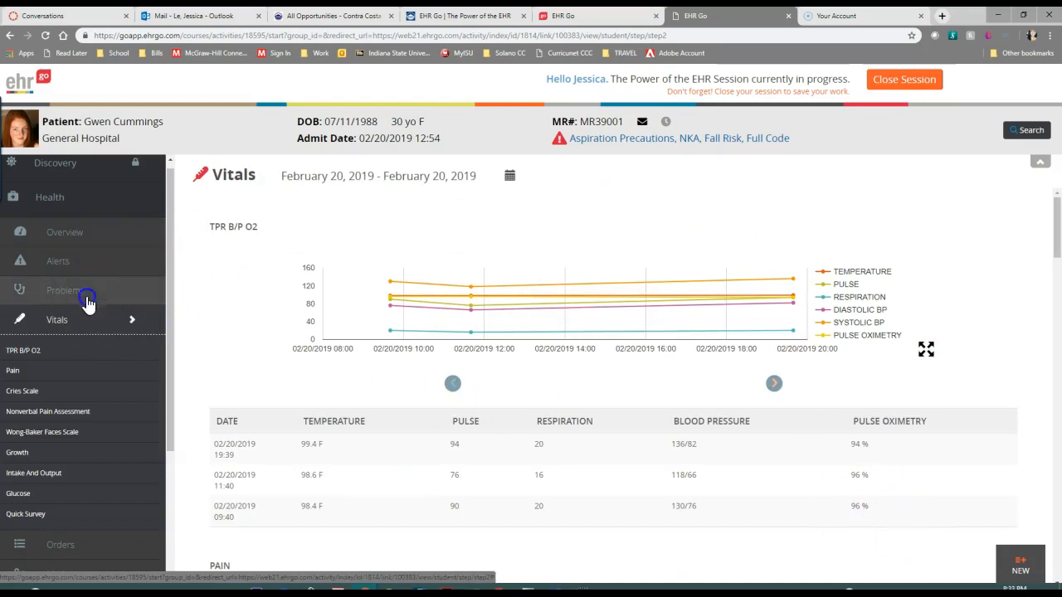
# Start a new alert for the patient with the type Adverse Reaction/Allergy
pyautogui.click(94, 262)
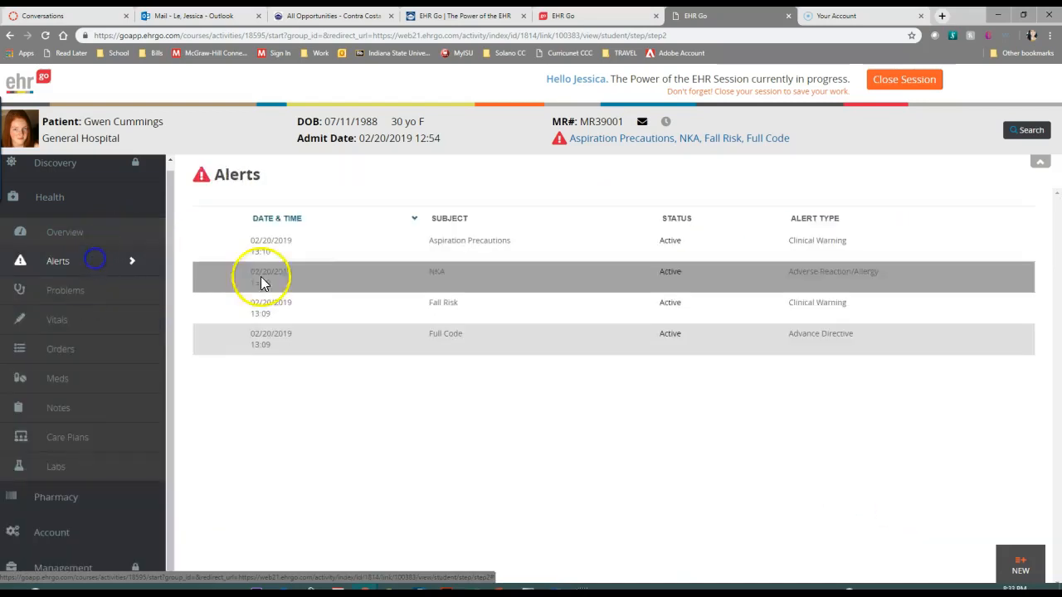
pyautogui.click(1029, 570)
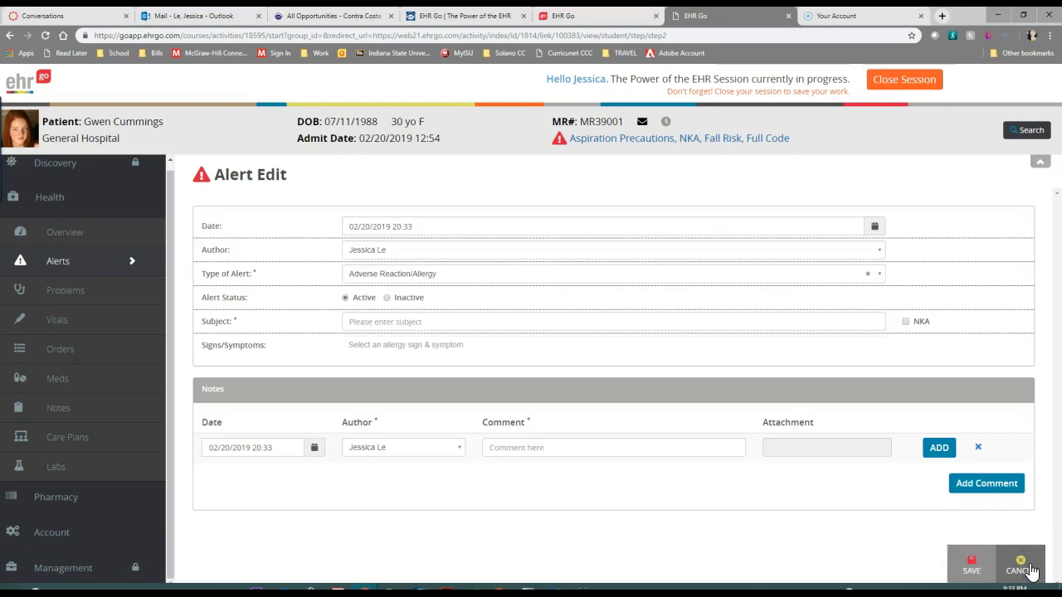
pyautogui.click(375, 283)
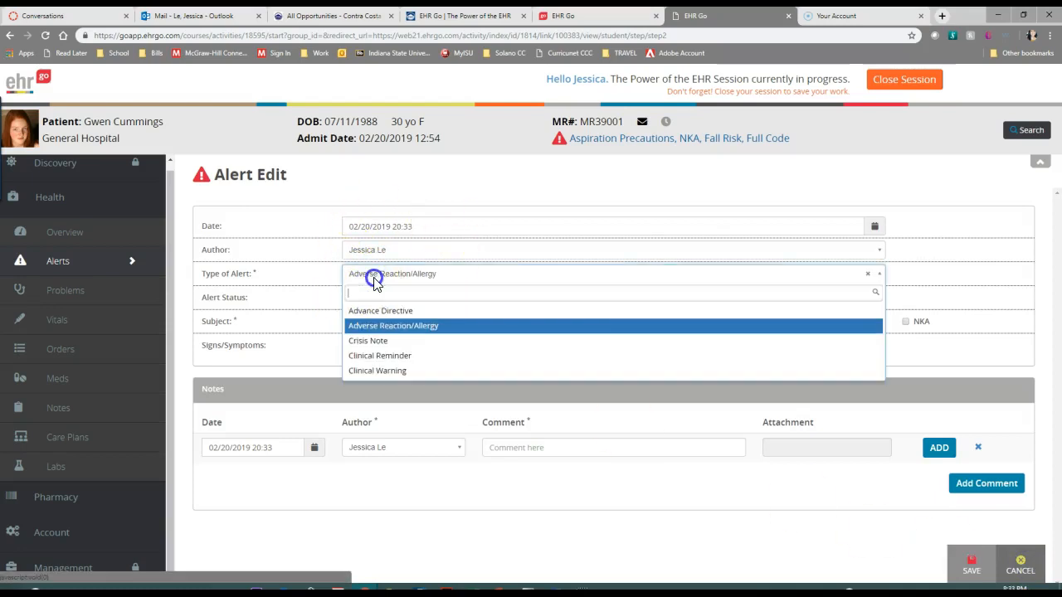
pyautogui.click(365, 328)
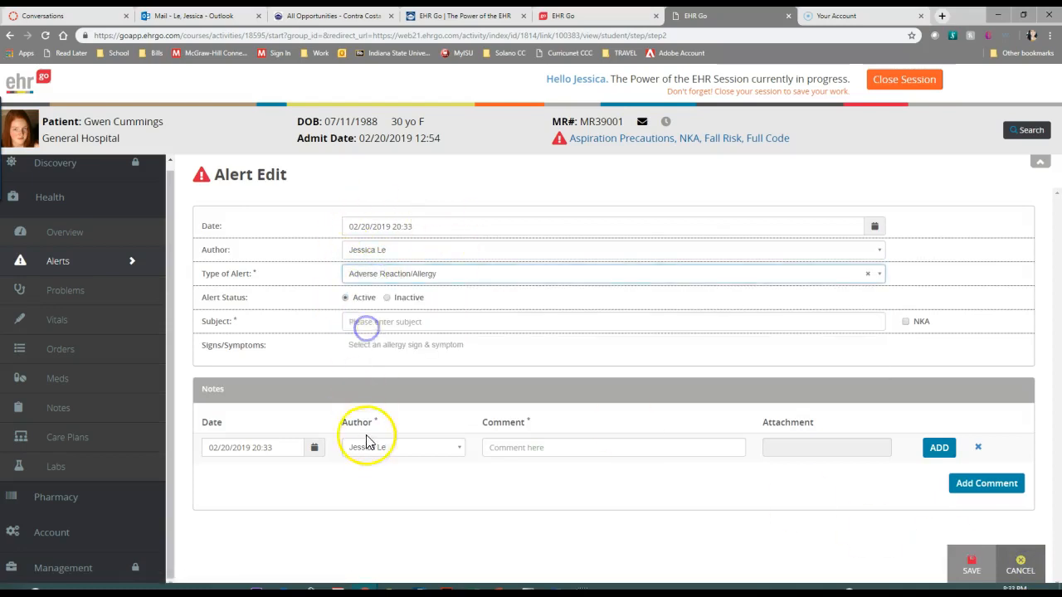
# Enter Codeine as the alert's subject with Anaphylaxis as the sign/symptom, and save the alert
pyautogui.click(376, 321)
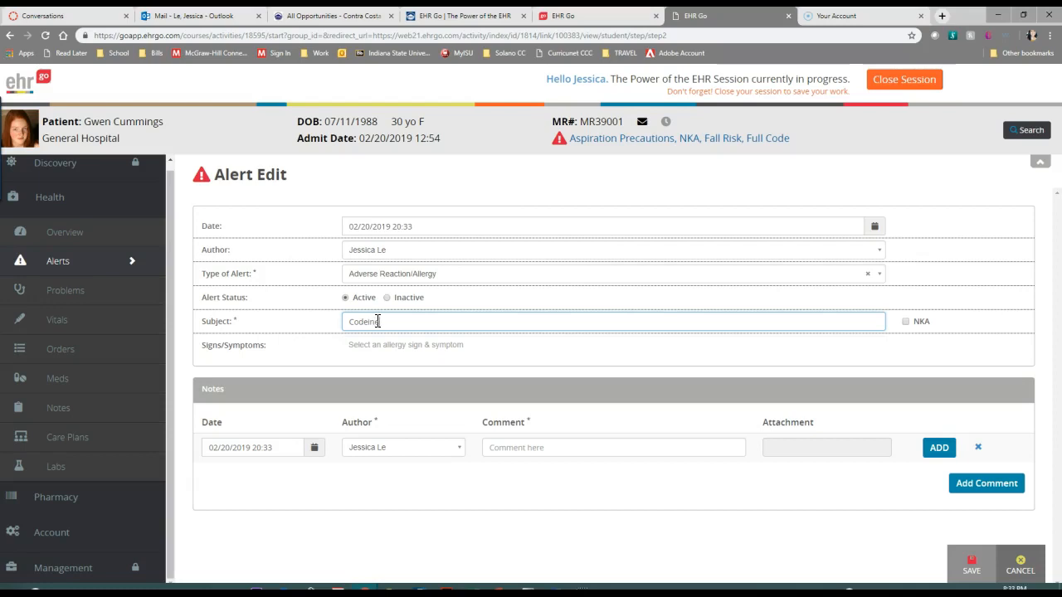
pyautogui.click(389, 351)
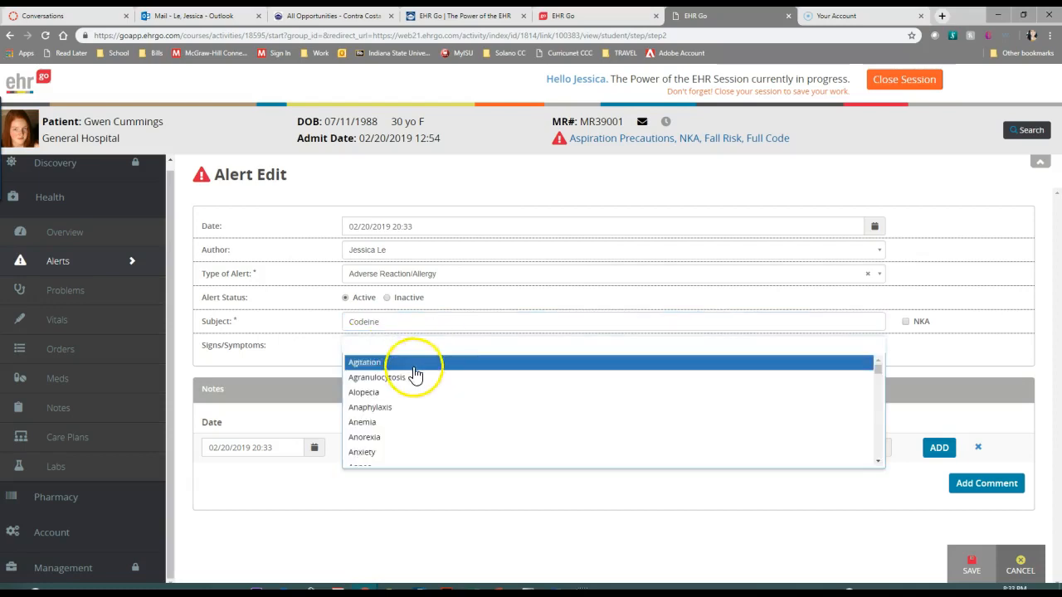
pyautogui.click(405, 413)
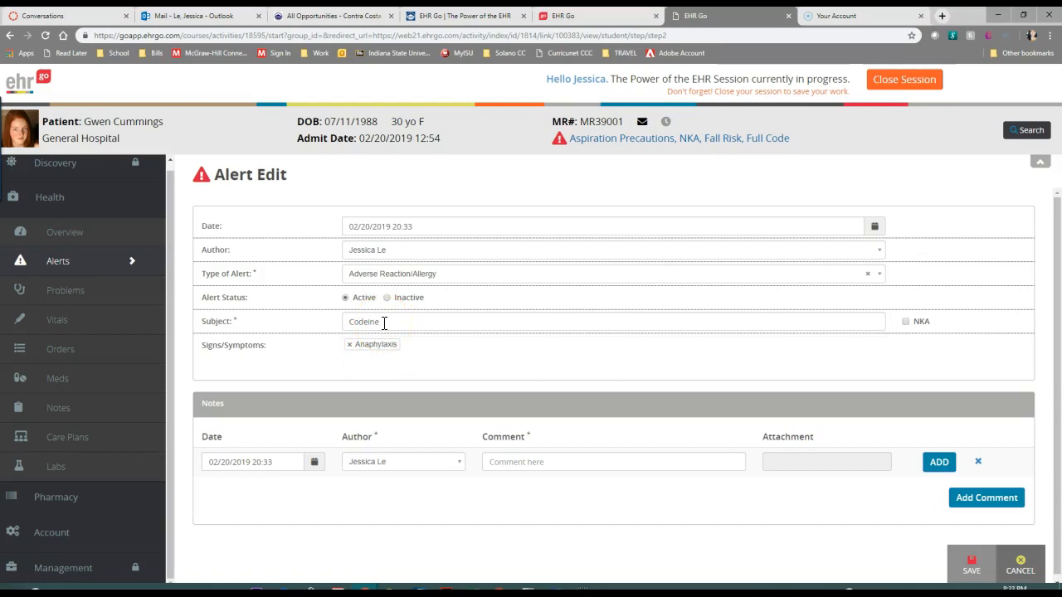
pyautogui.click(437, 350)
pyautogui.click(436, 350)
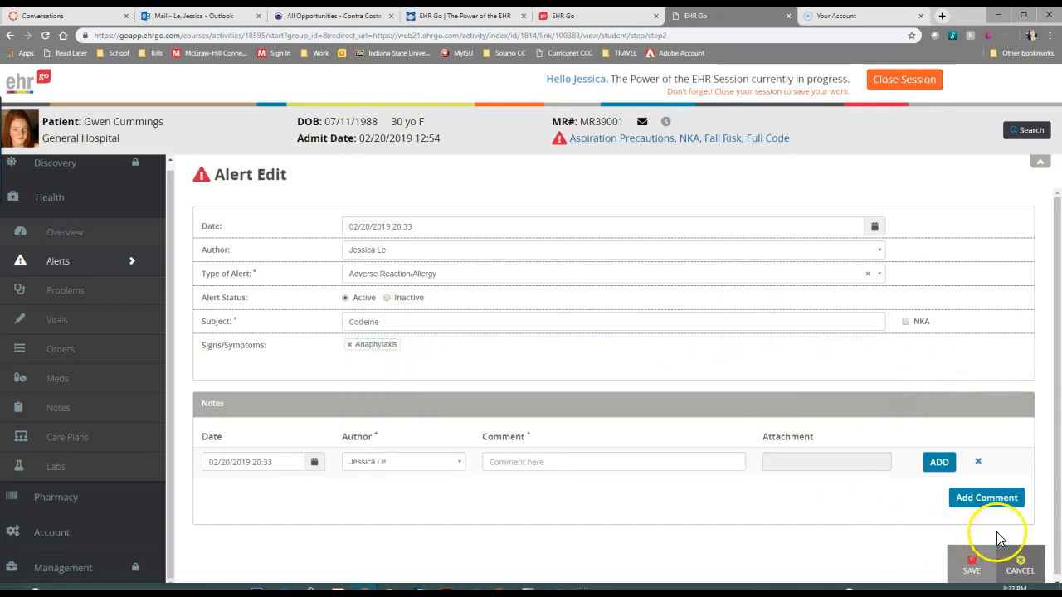
pyautogui.click(972, 563)
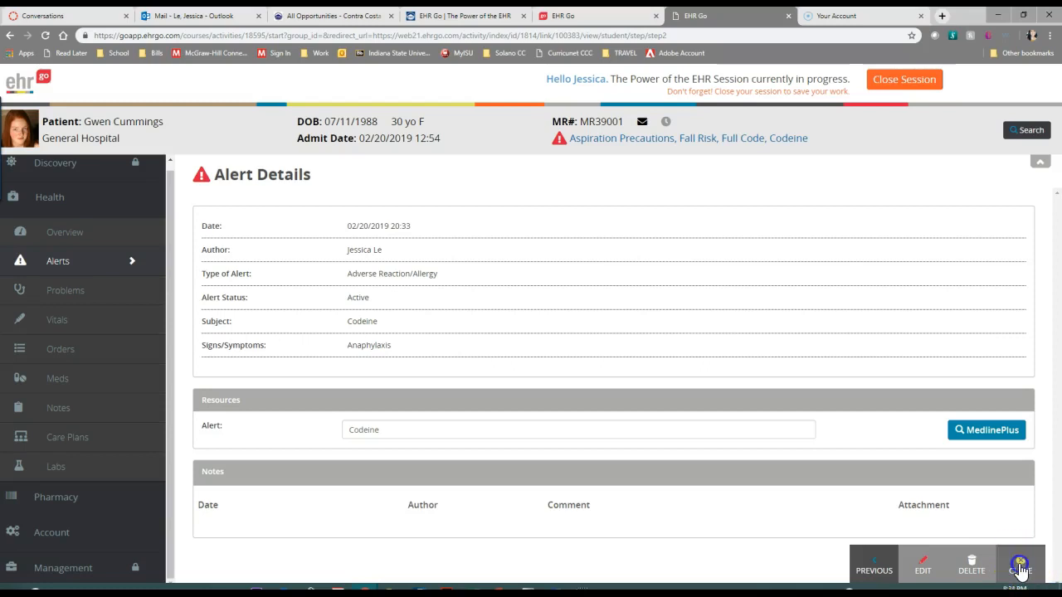
# Close the saved alert, view the NKA alert's details including its status, and return to the Alerts list
pyautogui.click(1021, 568)
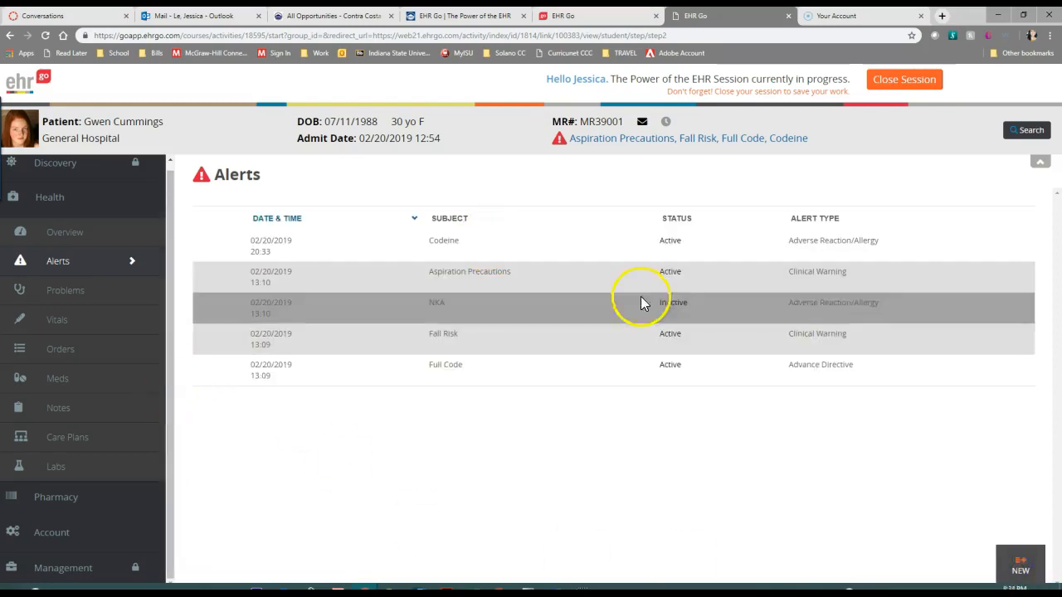
pyautogui.click(864, 310)
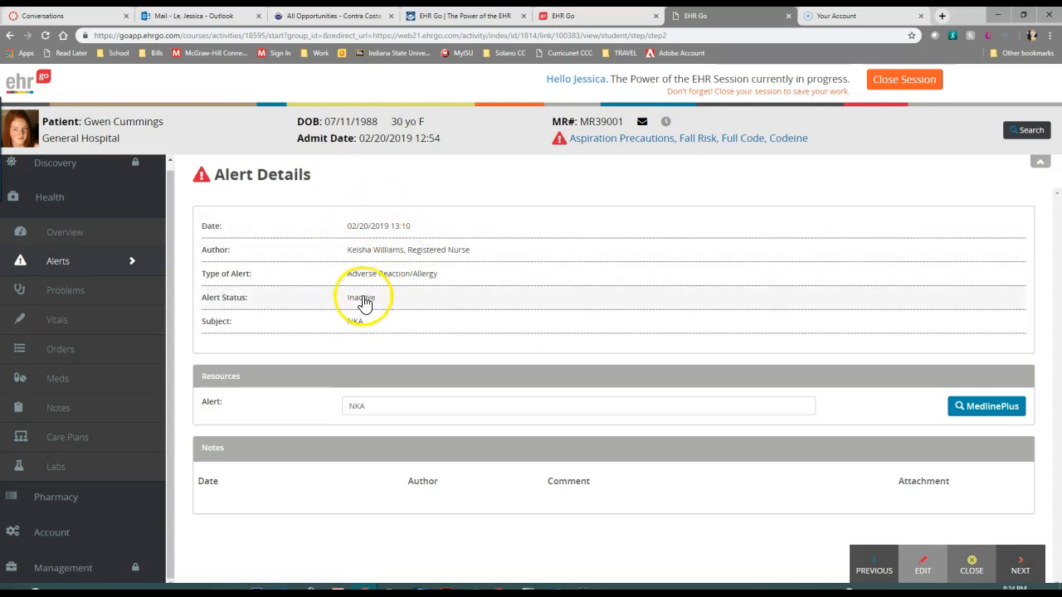
pyautogui.click(973, 568)
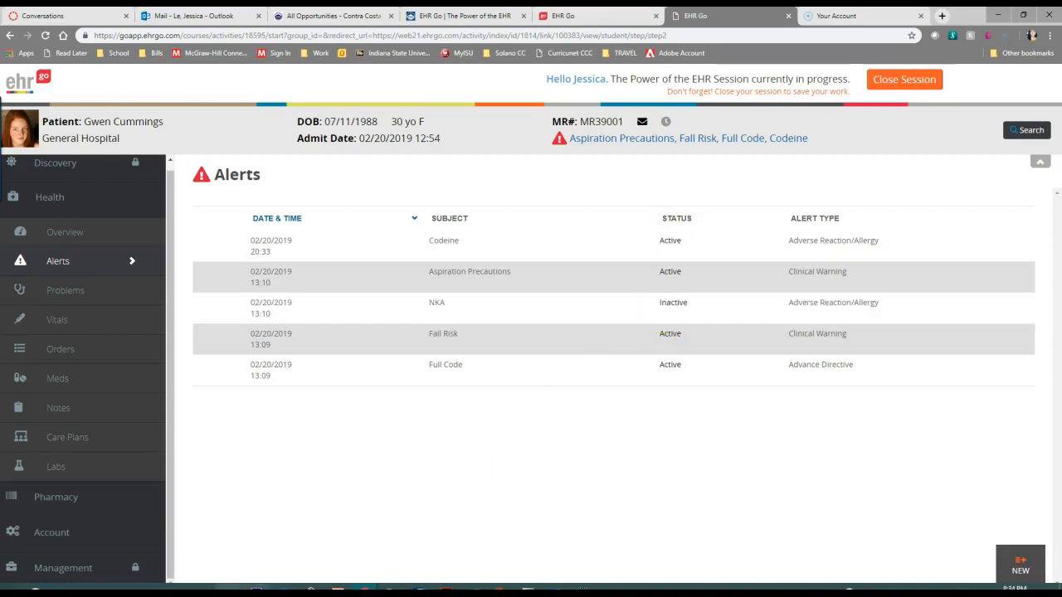
# Start a new problem entry, search the ICD10 problems for "Poly" and select K62.0 Anal polyp
pyautogui.click(55, 292)
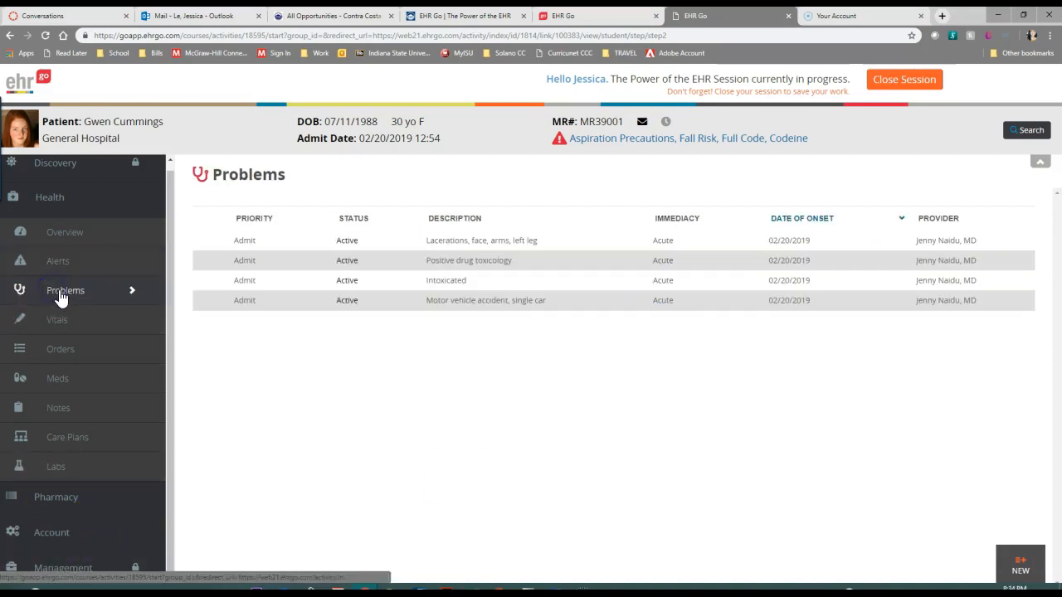
pyautogui.click(1026, 572)
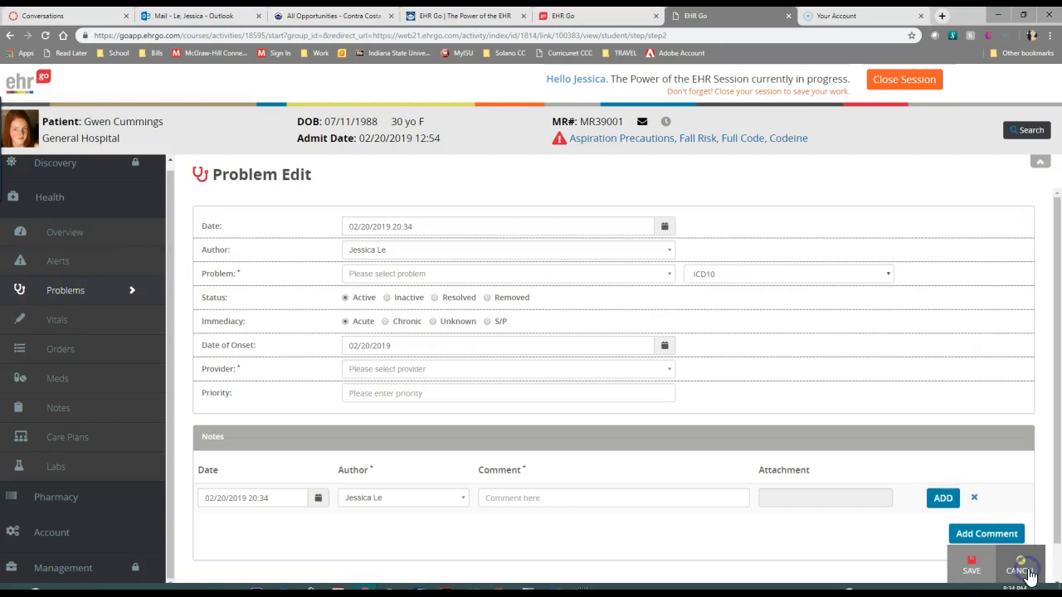
pyautogui.click(466, 274)
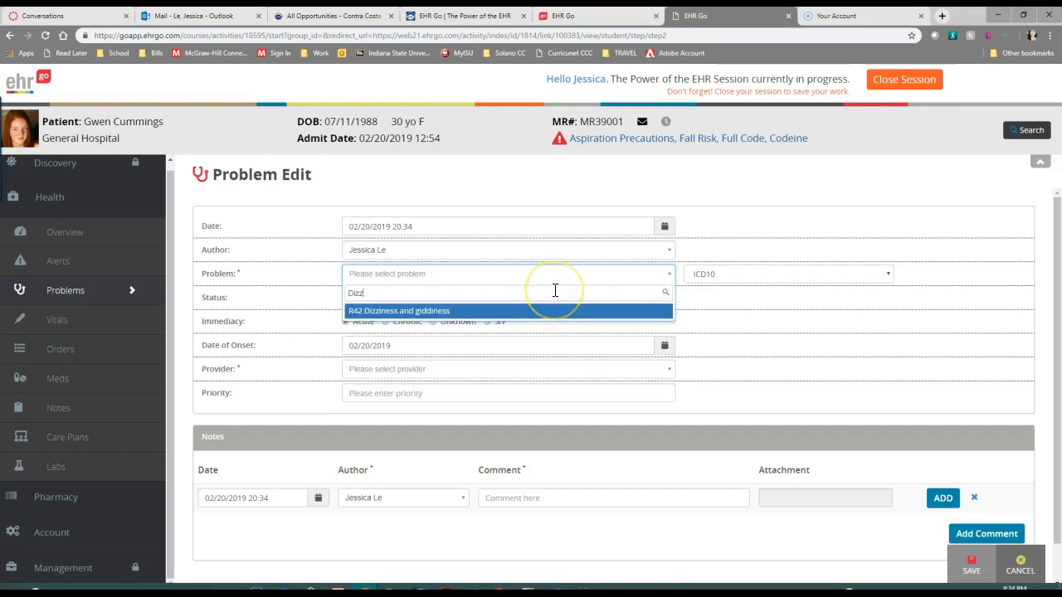
pyautogui.press('BackSpace')
pyautogui.press('BackSpace')
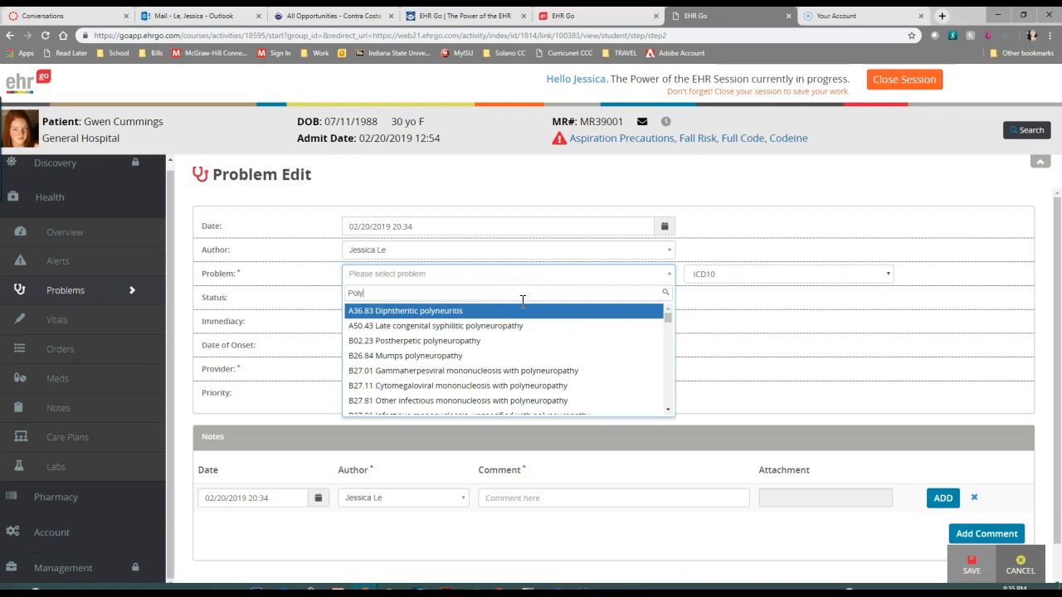
pyautogui.scroll(-2, 515, 378)
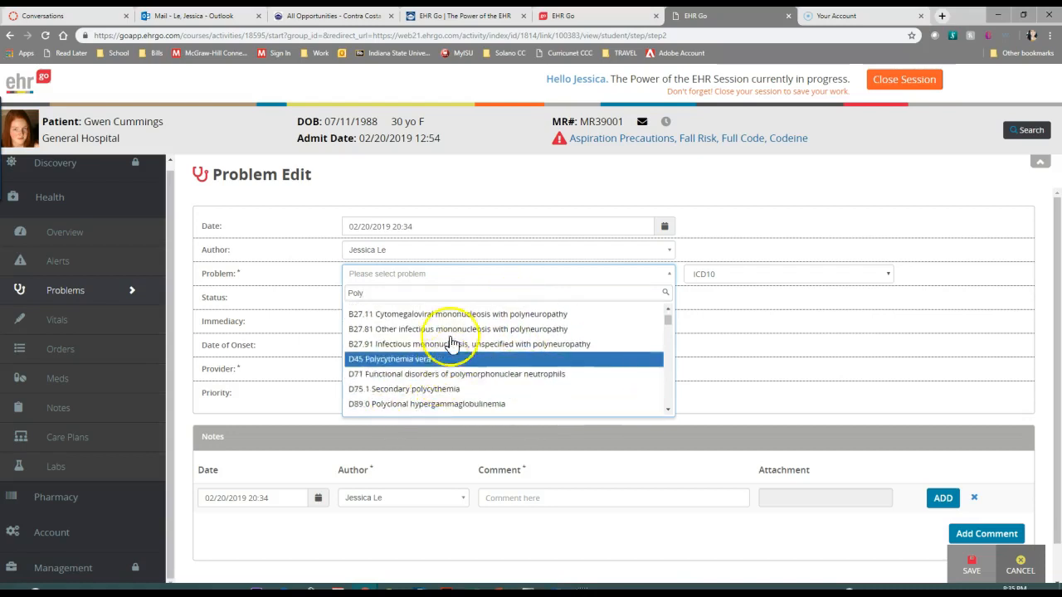
pyautogui.scroll(-3, 465, 373)
pyautogui.scroll(-6, 465, 382)
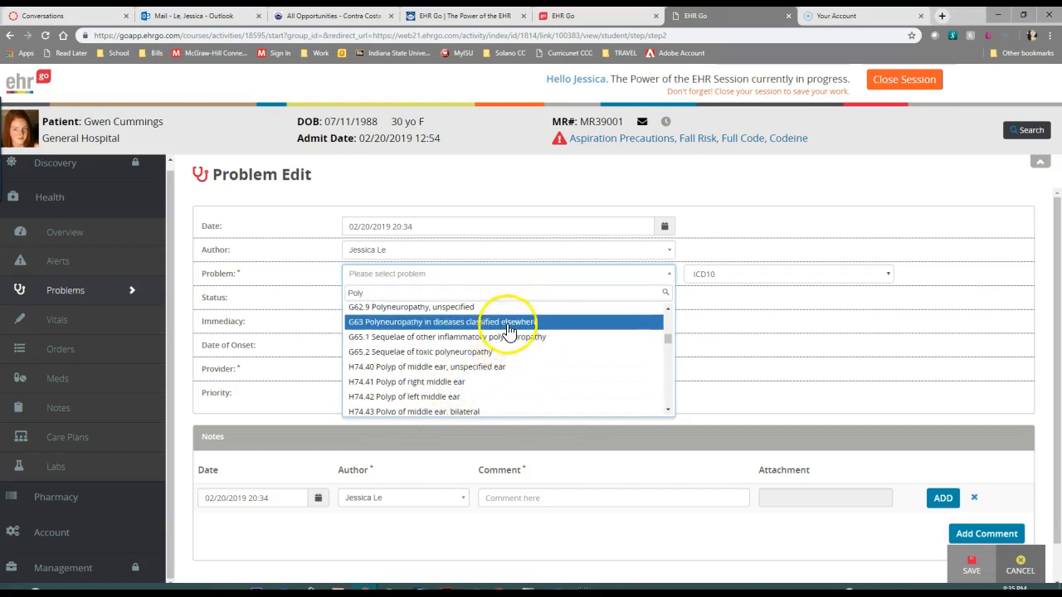
pyautogui.scroll(-5, 498, 404)
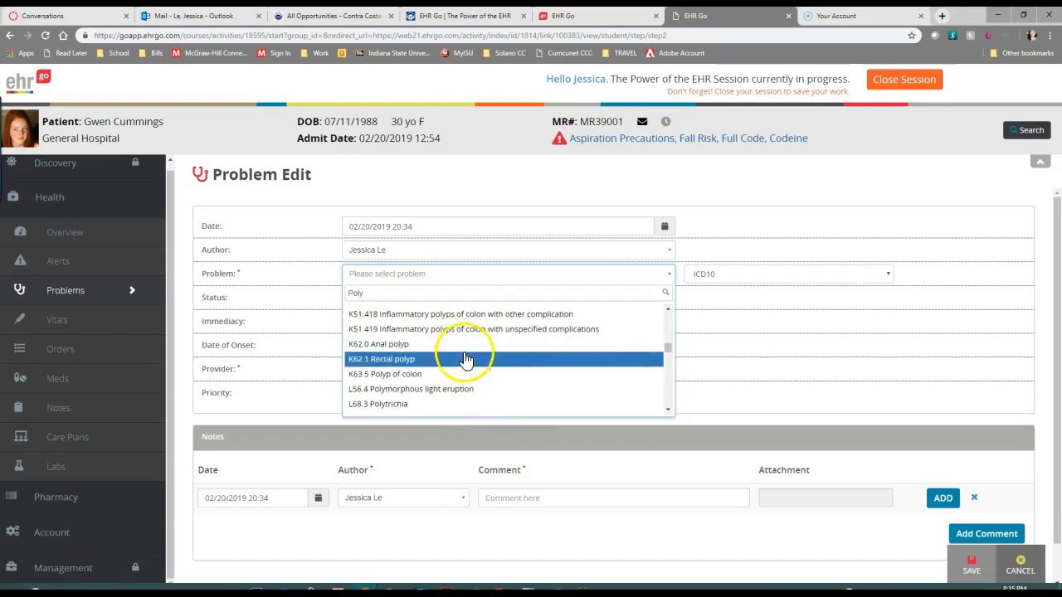
pyautogui.click(411, 352)
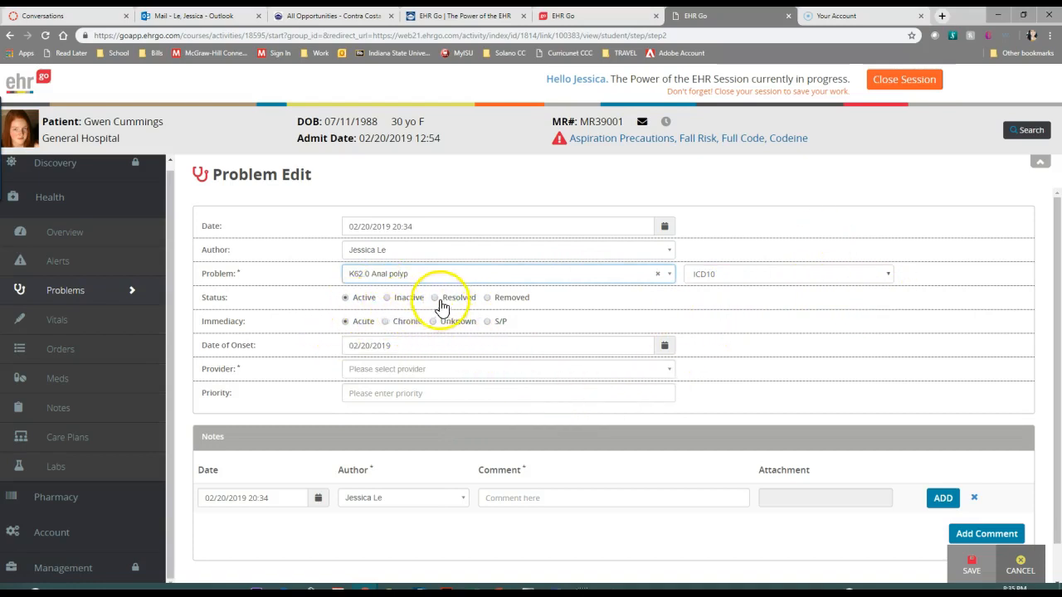
# Set the problem's status to Removed, immediacy to Unknown and priority to N/A, choose an MD as provider, and save it
pyautogui.click(489, 298)
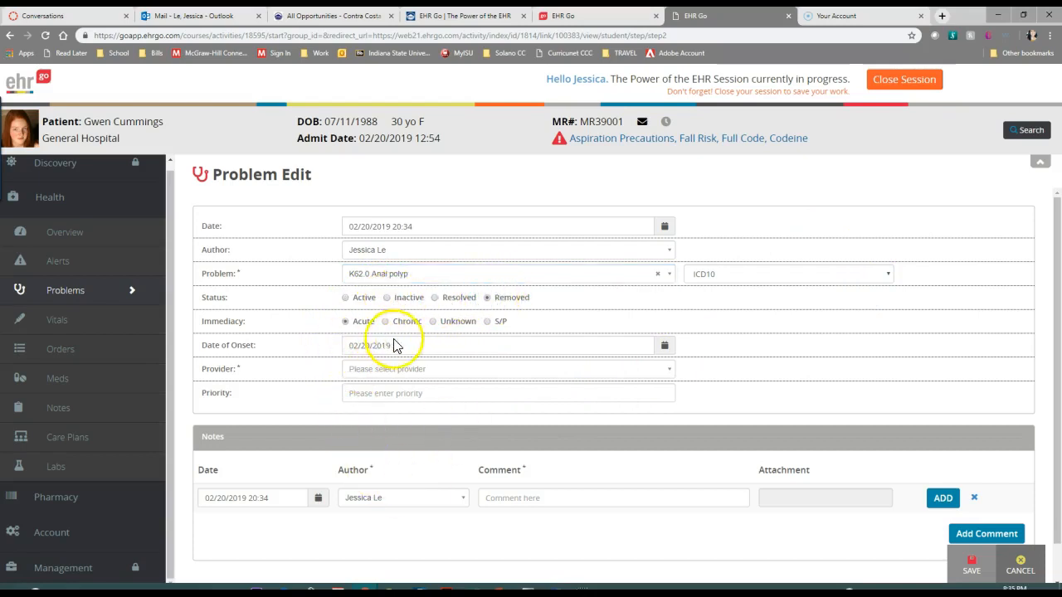
pyautogui.click(433, 322)
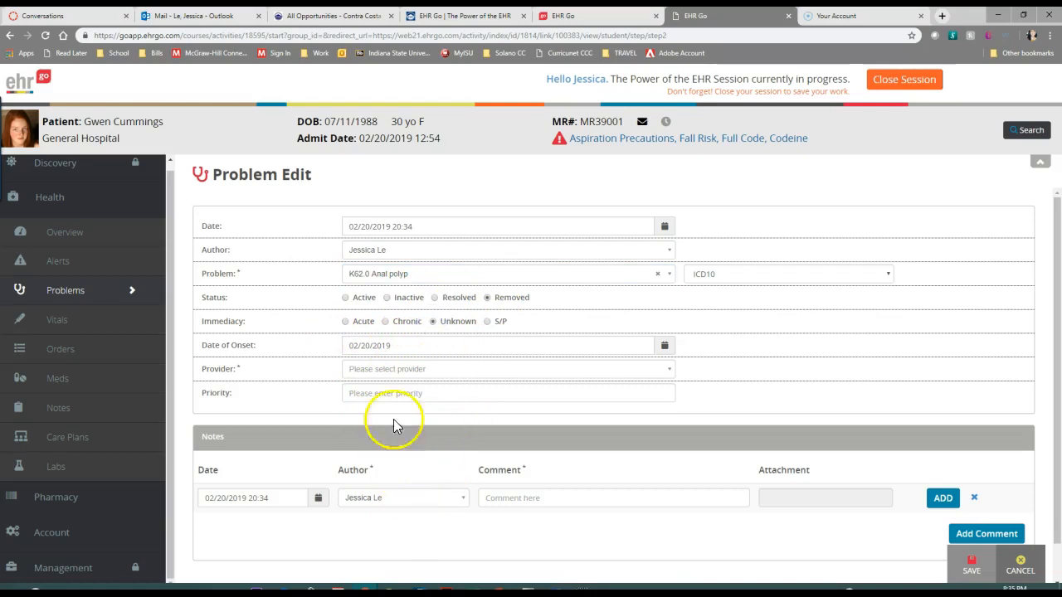
pyautogui.click(526, 365)
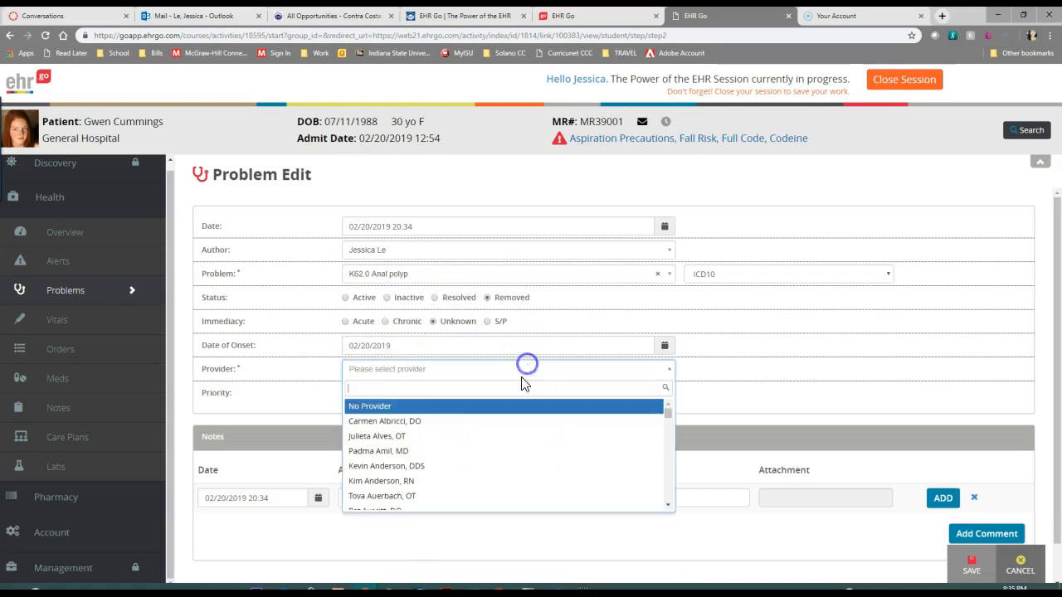
pyautogui.click(422, 452)
pyautogui.click(434, 391)
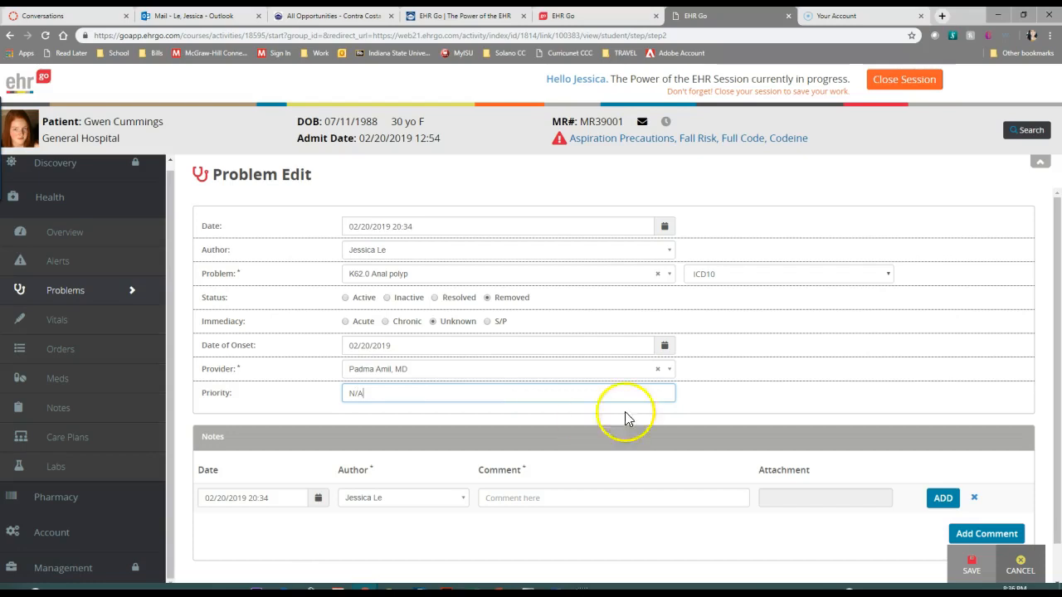
pyautogui.click(766, 402)
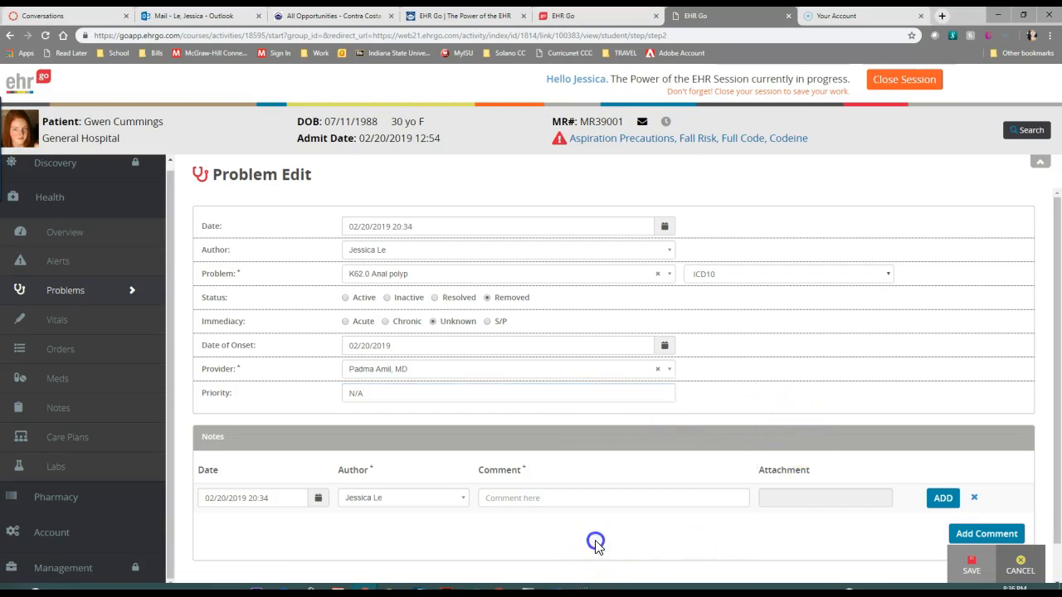
pyautogui.click(972, 570)
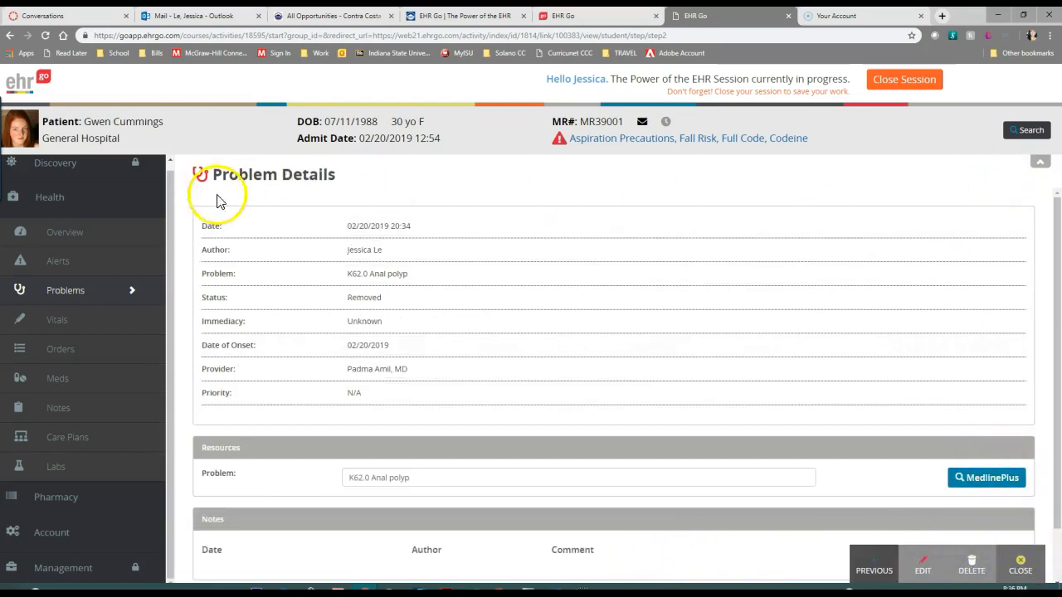
# Review the saved problem's details, go back to the lacerations problem, and look at its edit form without saving
pyautogui.scroll(-1, 490, 502)
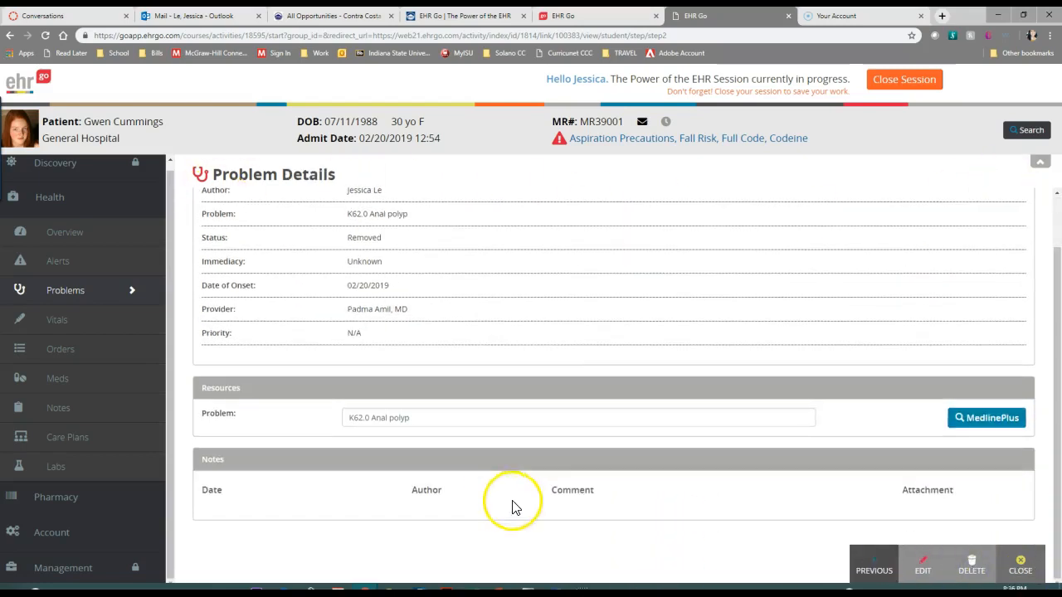
pyautogui.click(875, 571)
pyautogui.click(869, 573)
pyautogui.click(875, 571)
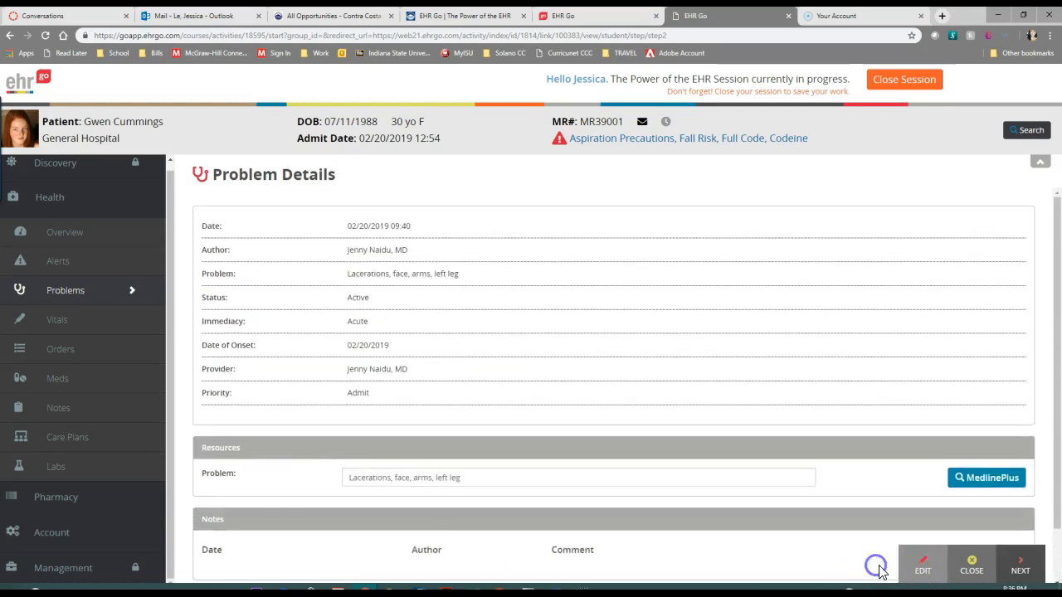
pyautogui.click(919, 563)
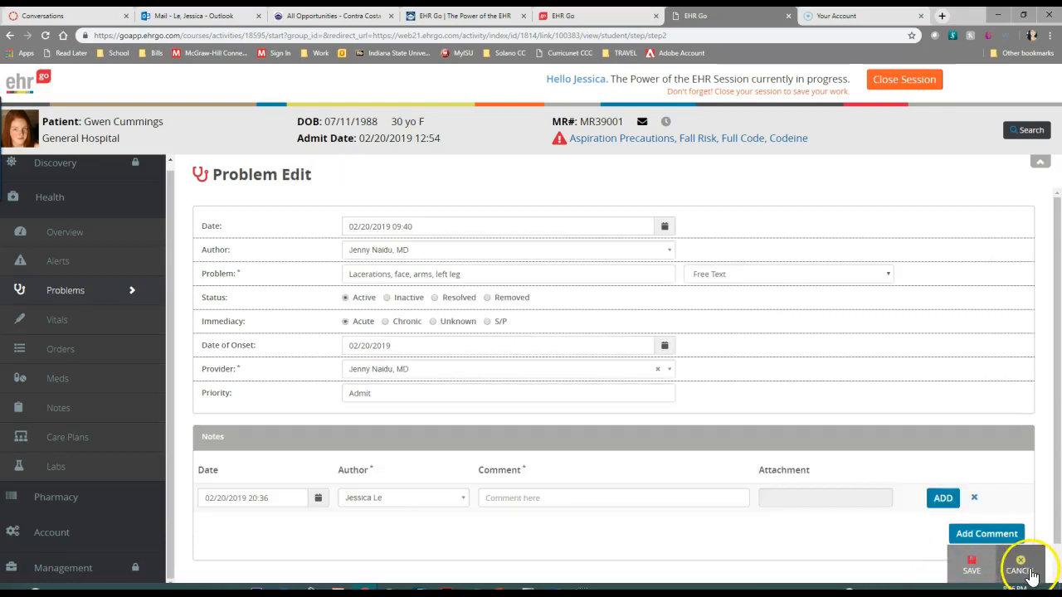
pyautogui.click(1021, 567)
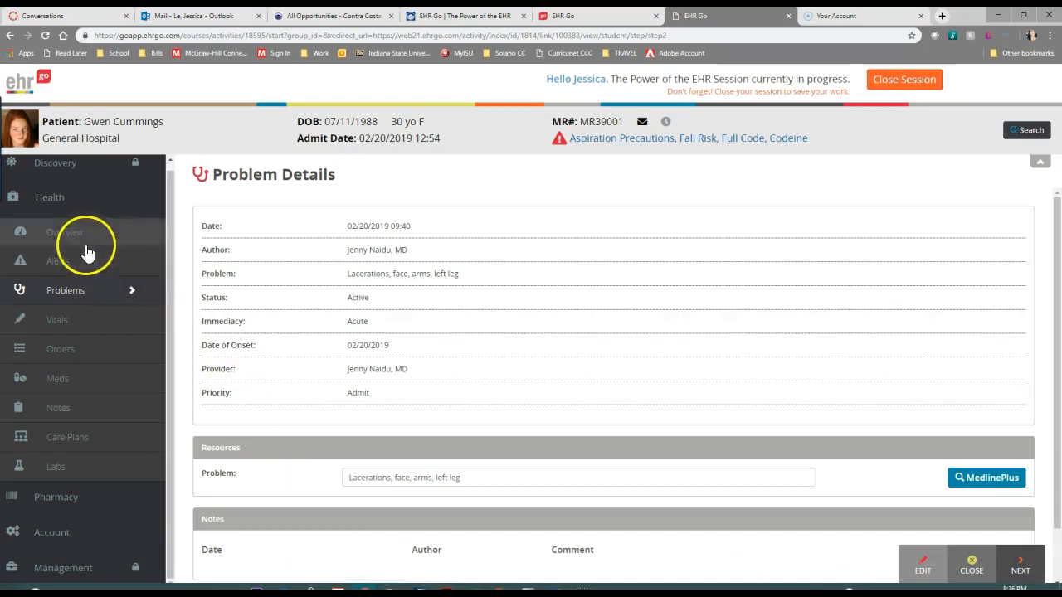
# Reopen the K62.0 Anal polyp problem, set its priority to Outpatient, save it, and return to the Problems list
pyautogui.click(75, 297)
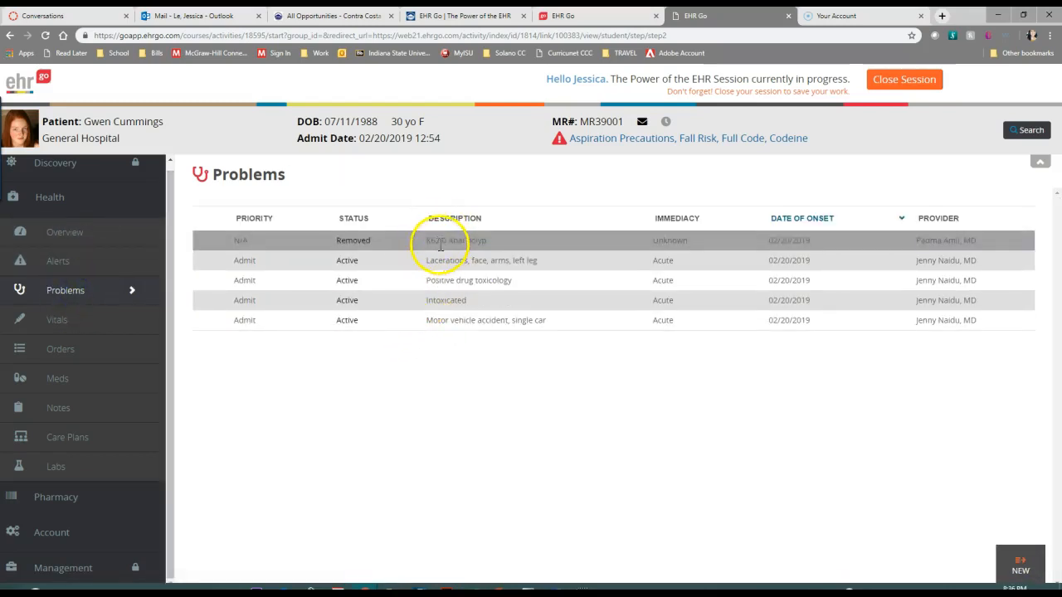
pyautogui.click(912, 243)
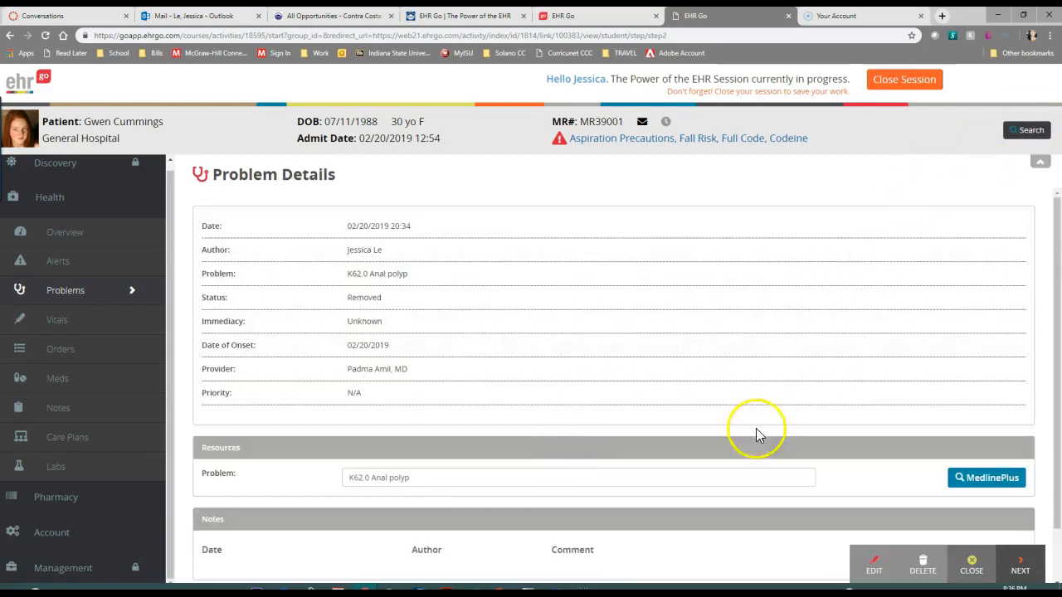
pyautogui.scroll(-1, 518, 398)
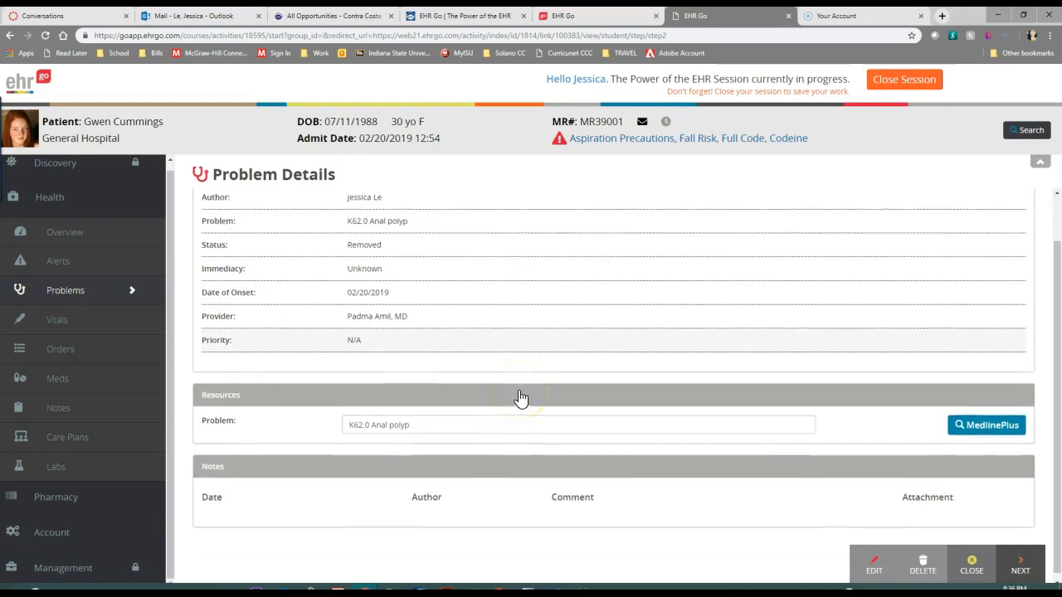
pyautogui.scroll(1, 506, 411)
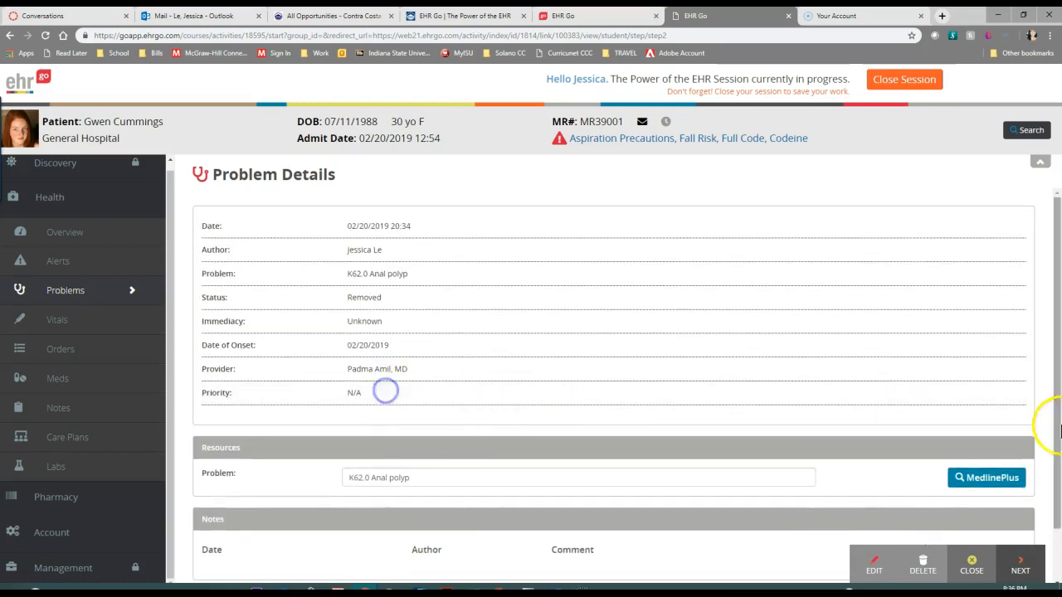
pyautogui.click(876, 562)
pyautogui.click(406, 390)
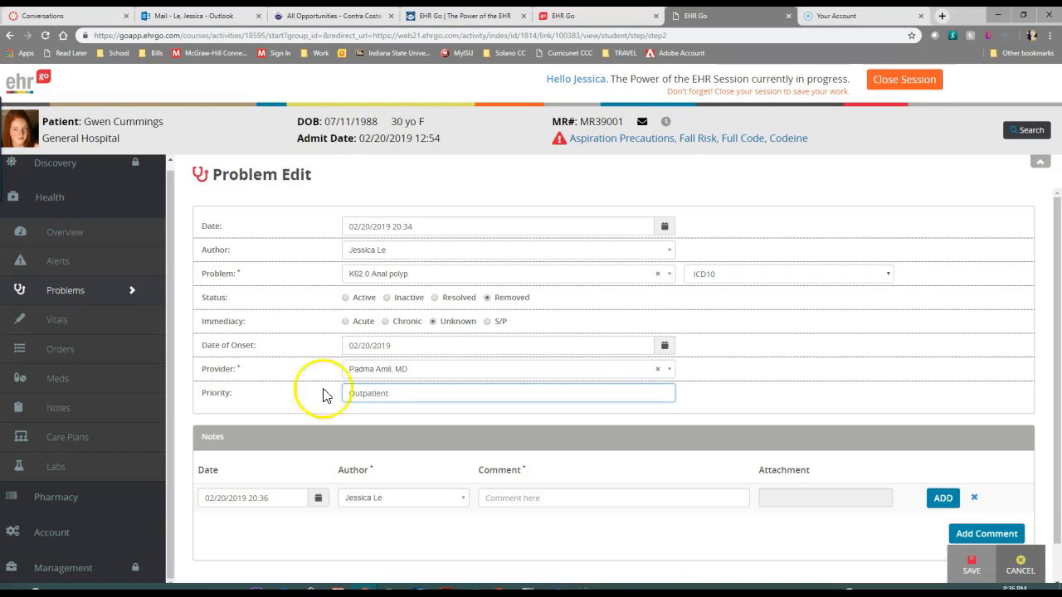
pyautogui.click(720, 401)
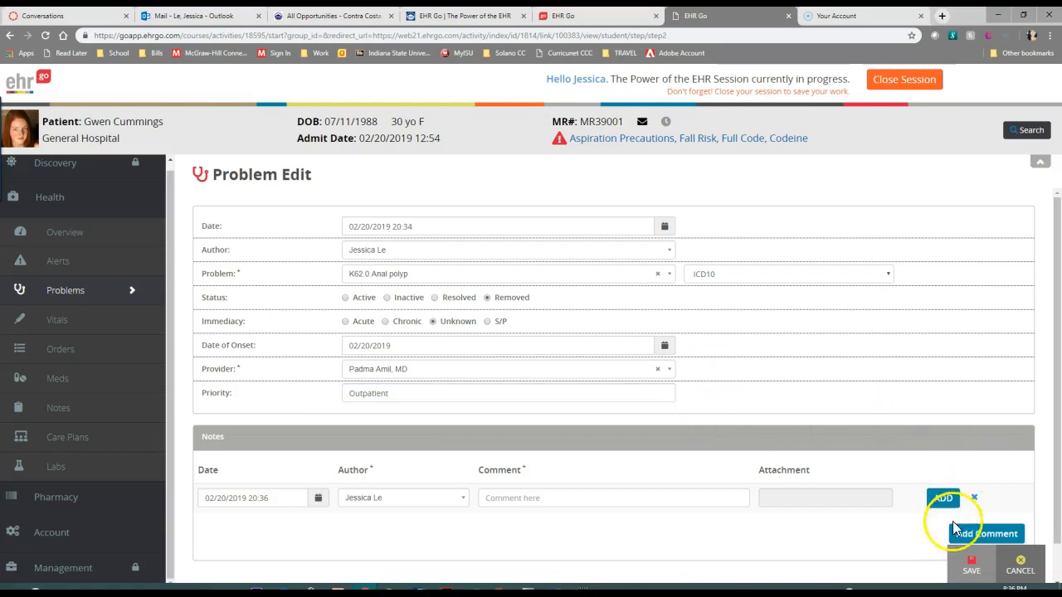
pyautogui.click(984, 568)
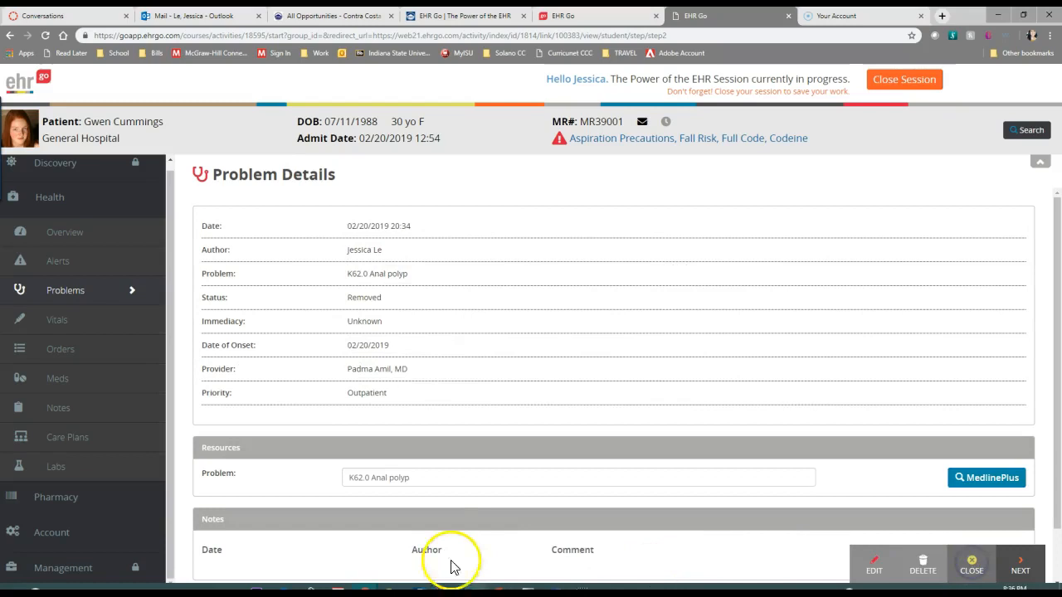
pyautogui.click(1030, 566)
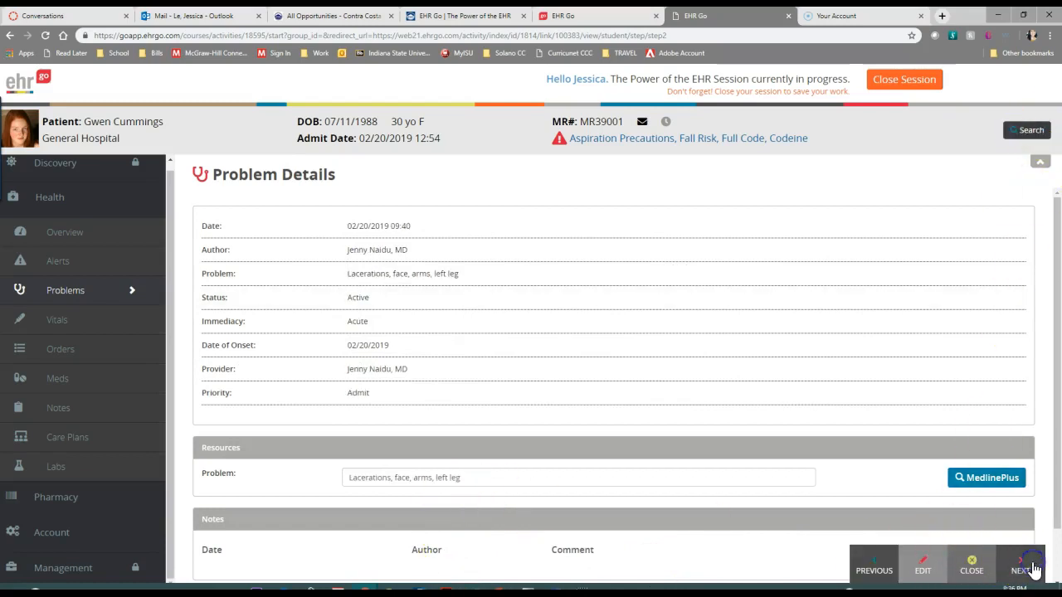
pyautogui.click(91, 292)
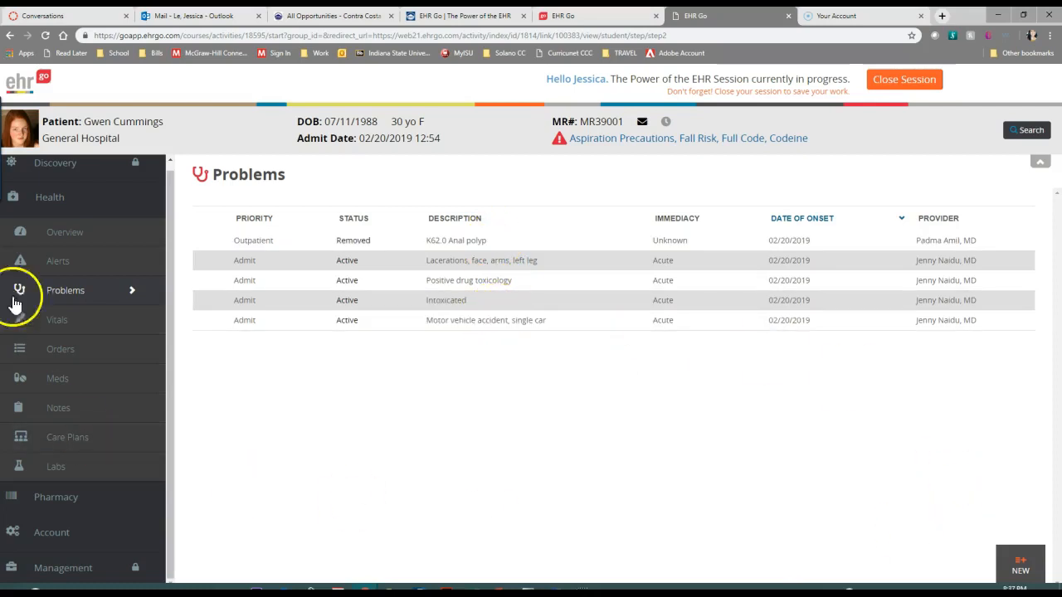
# Review the patient's vitals, including the Growth, Intake And Output and Quick Survey sections
pyautogui.click(58, 319)
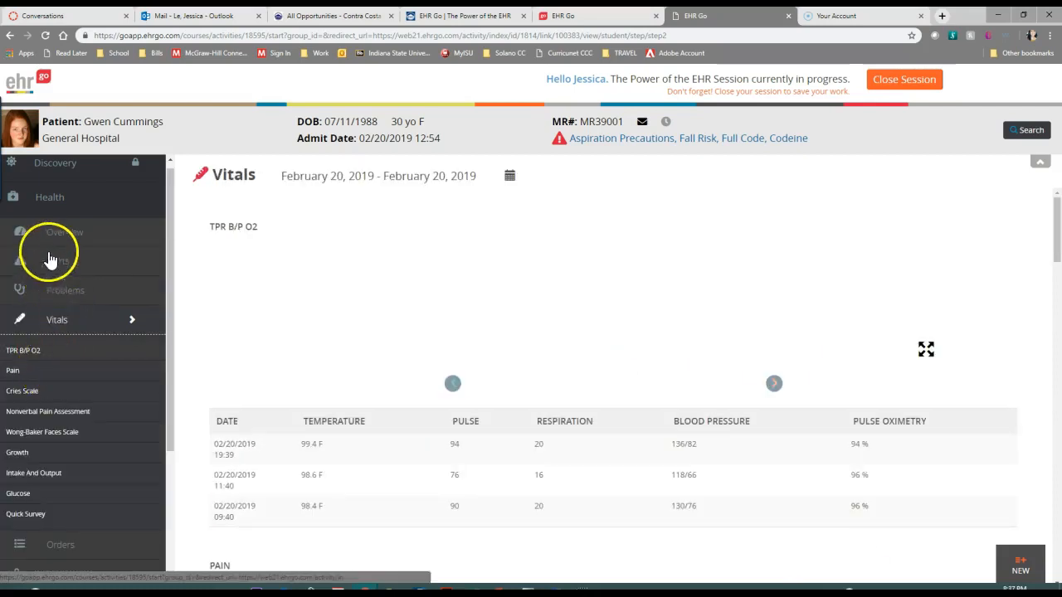
pyautogui.scroll(-2, 21, 366)
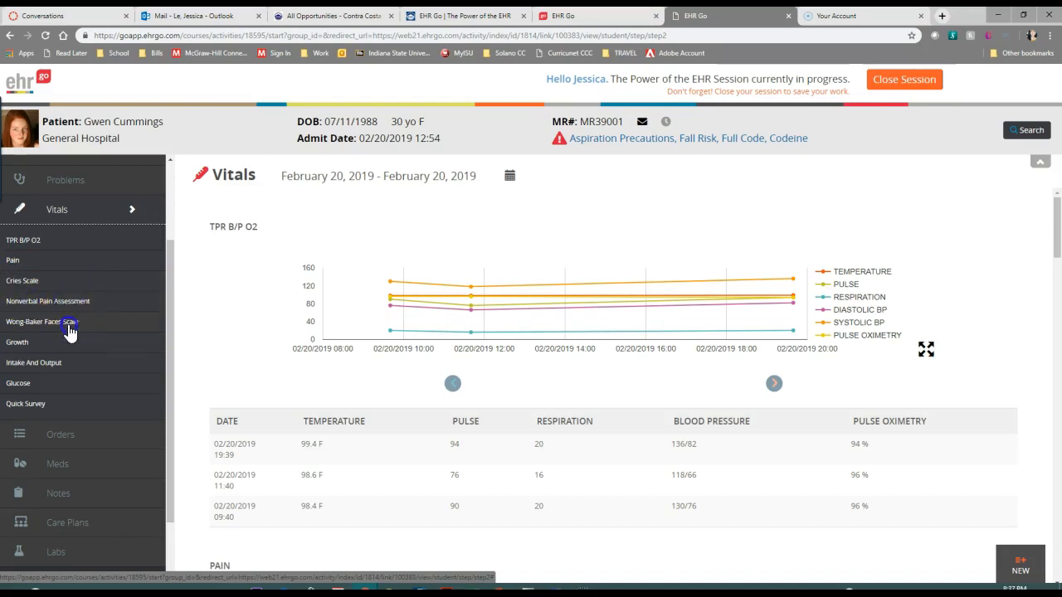
pyautogui.click(18, 346)
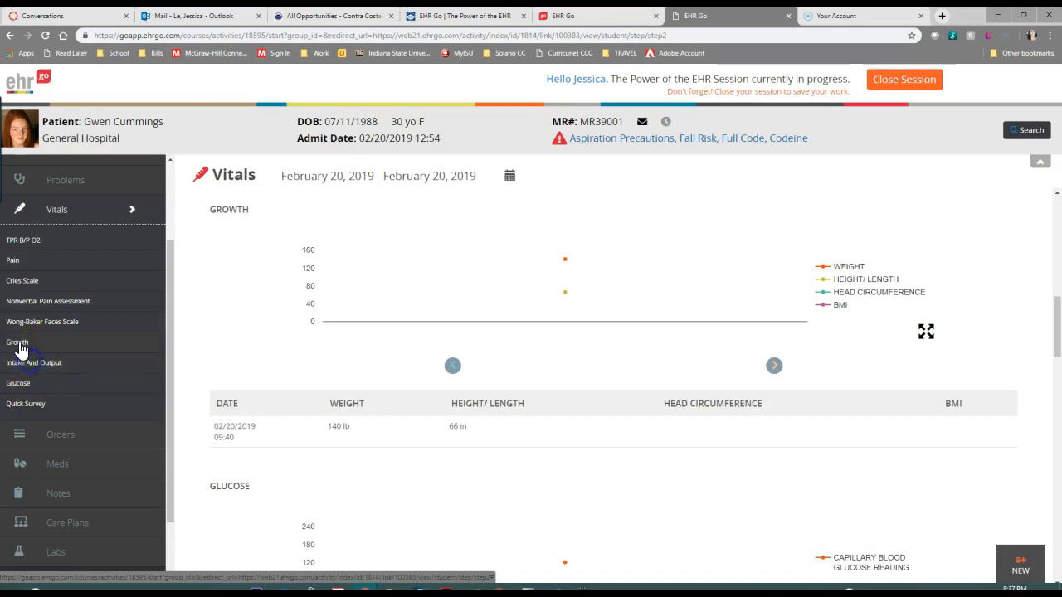
pyautogui.click(29, 371)
pyautogui.click(24, 404)
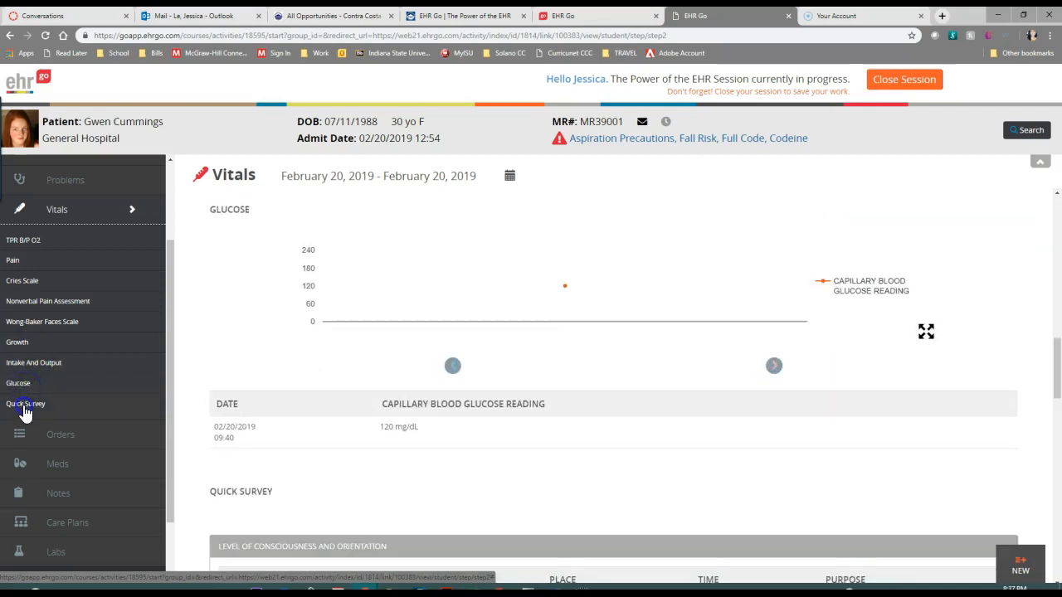
# View the Orders list and the details of the HIV, Gonorrhea, Syphilis laboratory order
pyautogui.click(52, 435)
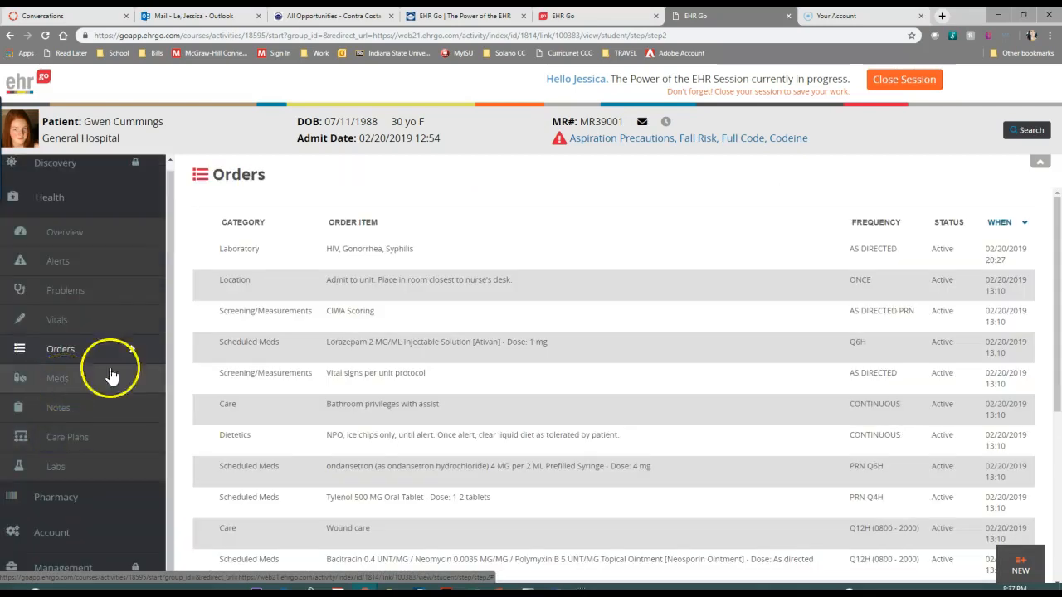
pyautogui.click(374, 246)
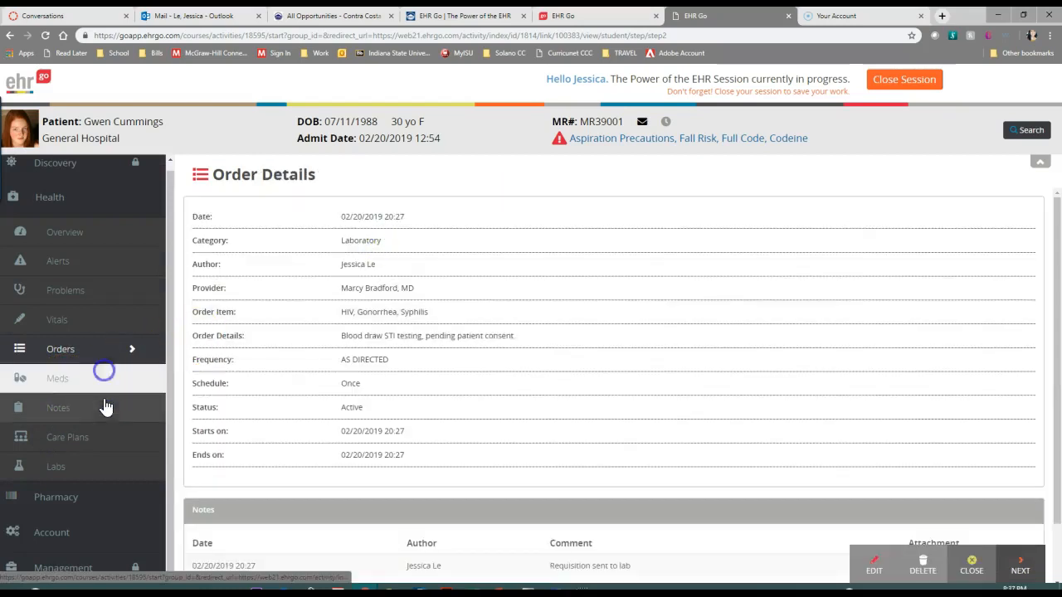
# View the medications and administration history, look at the patient MR# prompt for administering a medication, and cancel it
pyautogui.click(79, 386)
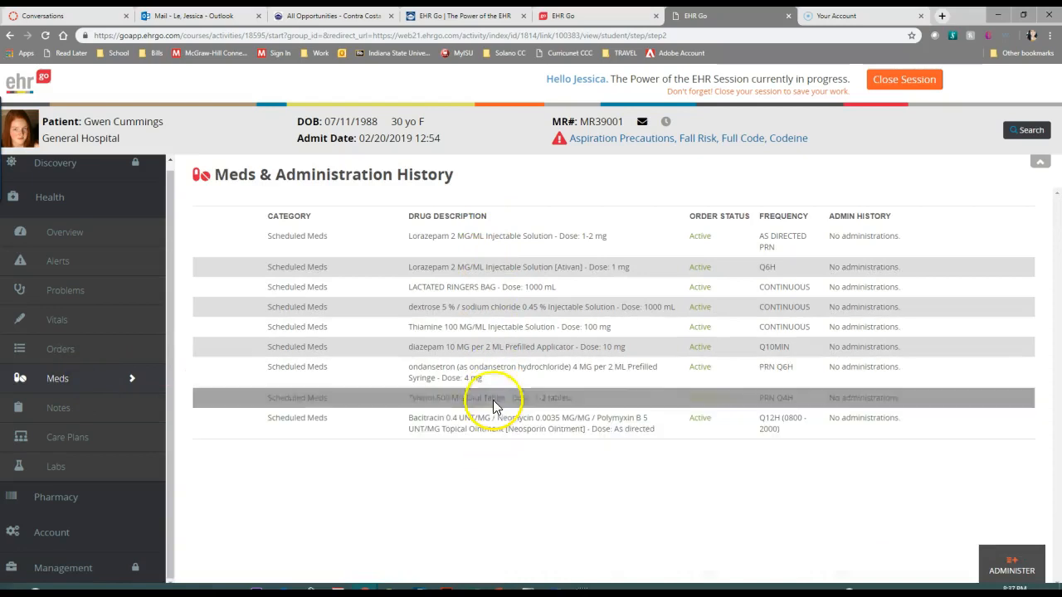
pyautogui.click(1027, 577)
pyautogui.click(448, 358)
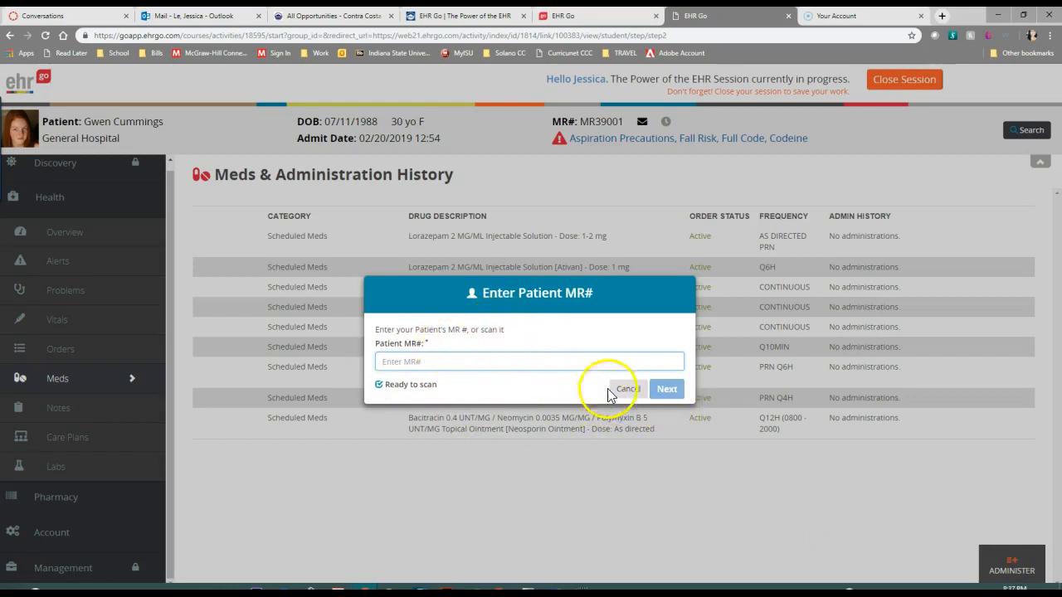
pyautogui.click(637, 396)
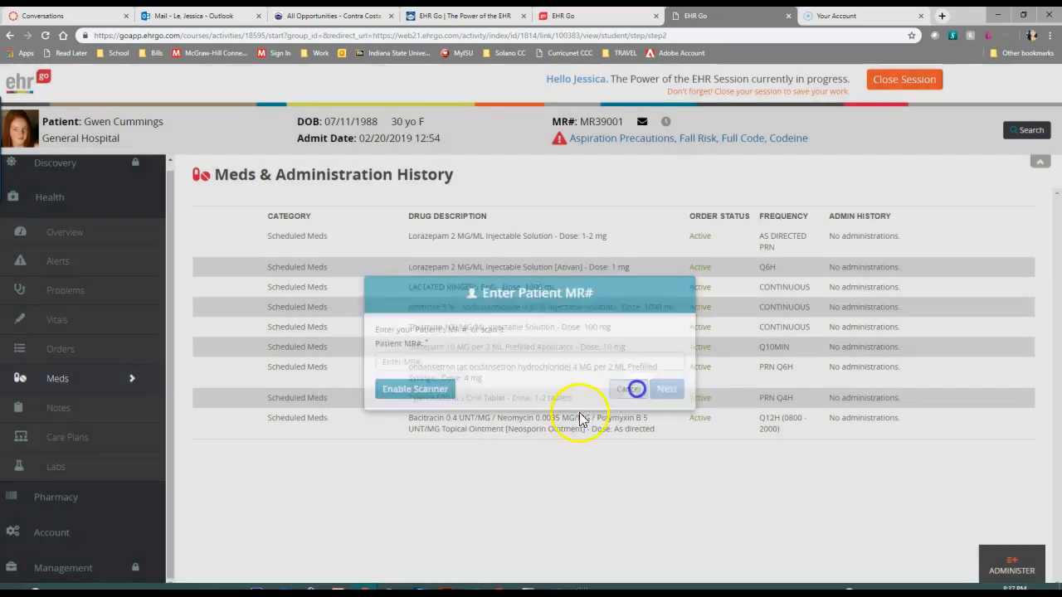
# Look through the Notes and Care Plans lists and the lab results, down to the Complete Metabolic Panel
pyautogui.click(66, 408)
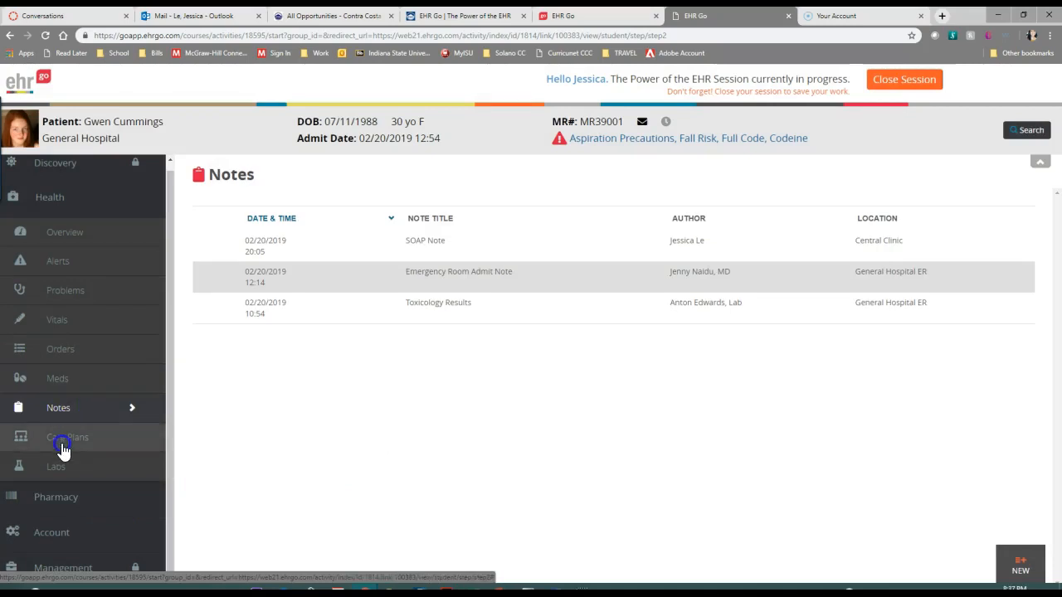
pyautogui.click(63, 449)
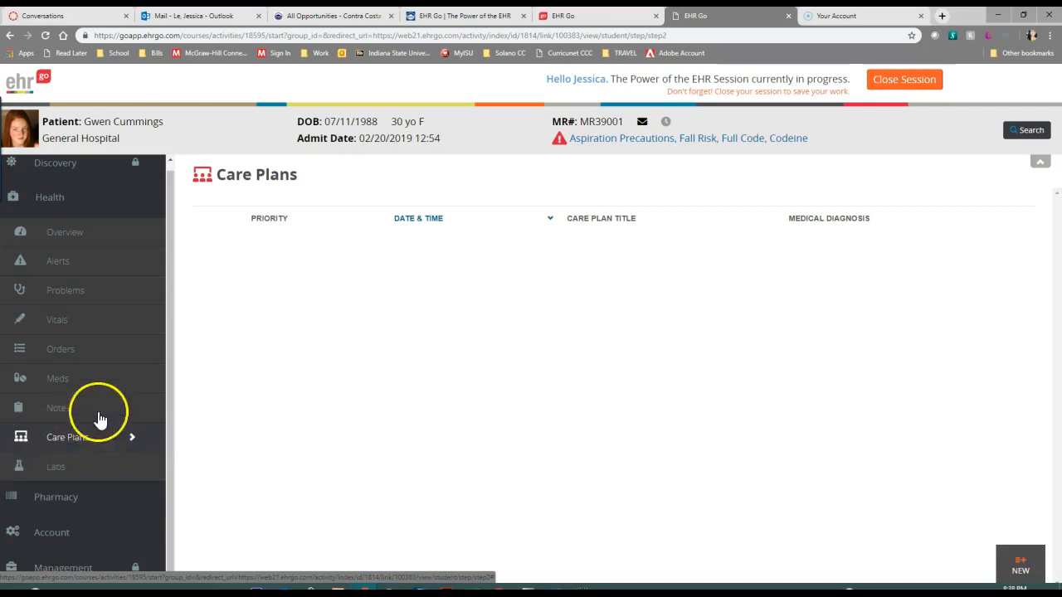
pyautogui.click(62, 473)
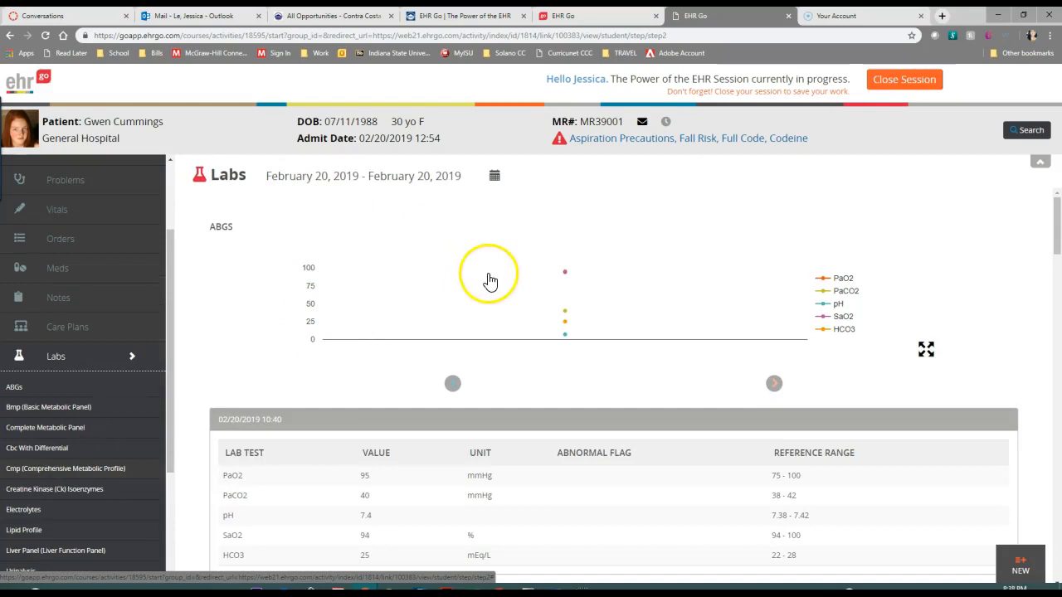
pyautogui.scroll(-6, 463, 327)
pyautogui.scroll(-1, 40, 390)
pyautogui.scroll(-3, 38, 388)
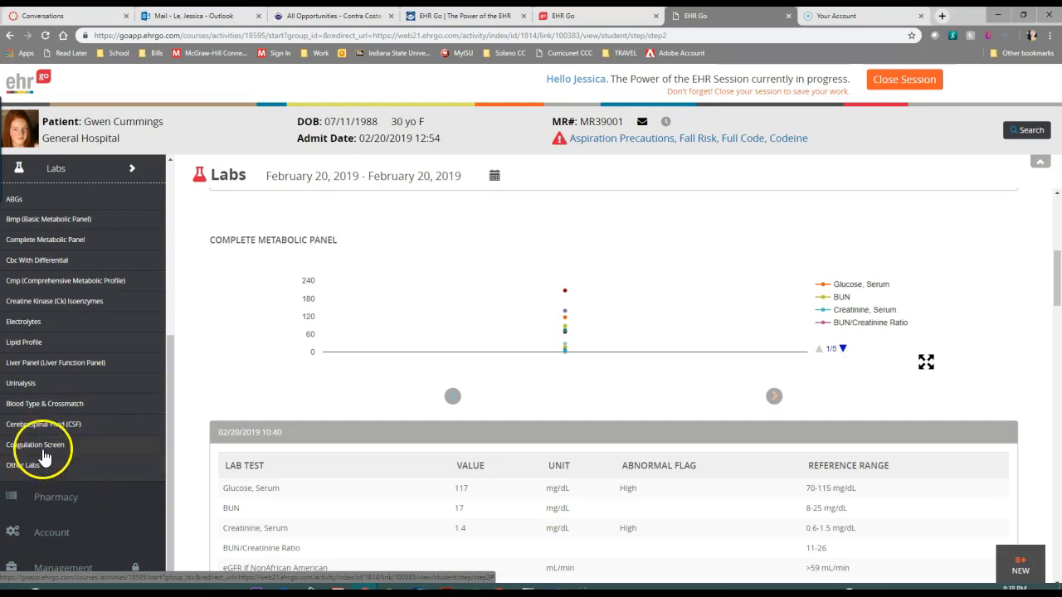
# Review the pharmacy Patient Profile, from patient info and encounters through labs, orders and meds
pyautogui.click(66, 508)
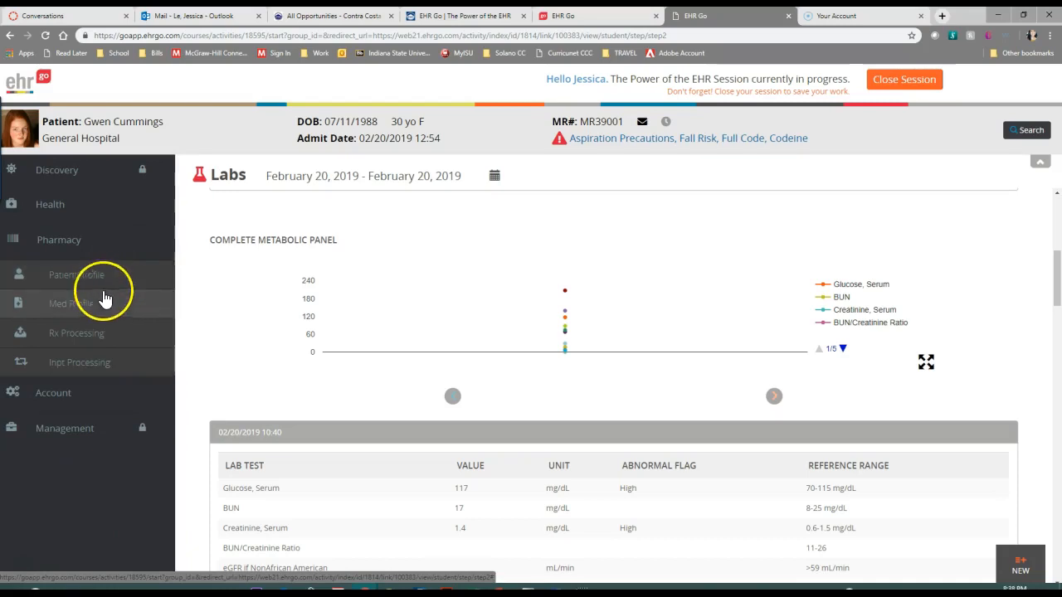
pyautogui.click(76, 242)
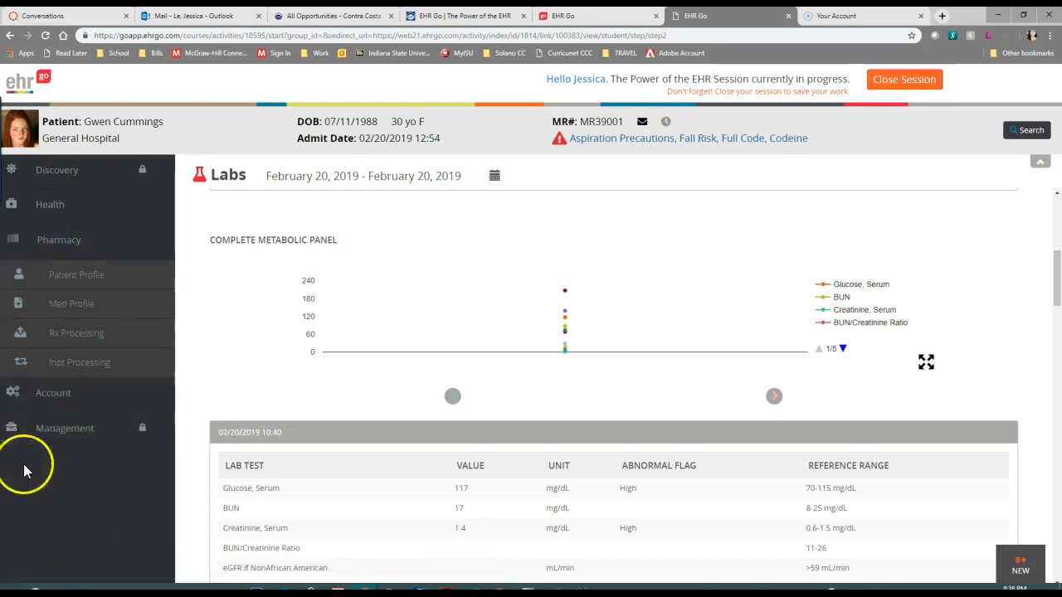
pyautogui.click(66, 278)
pyautogui.click(97, 308)
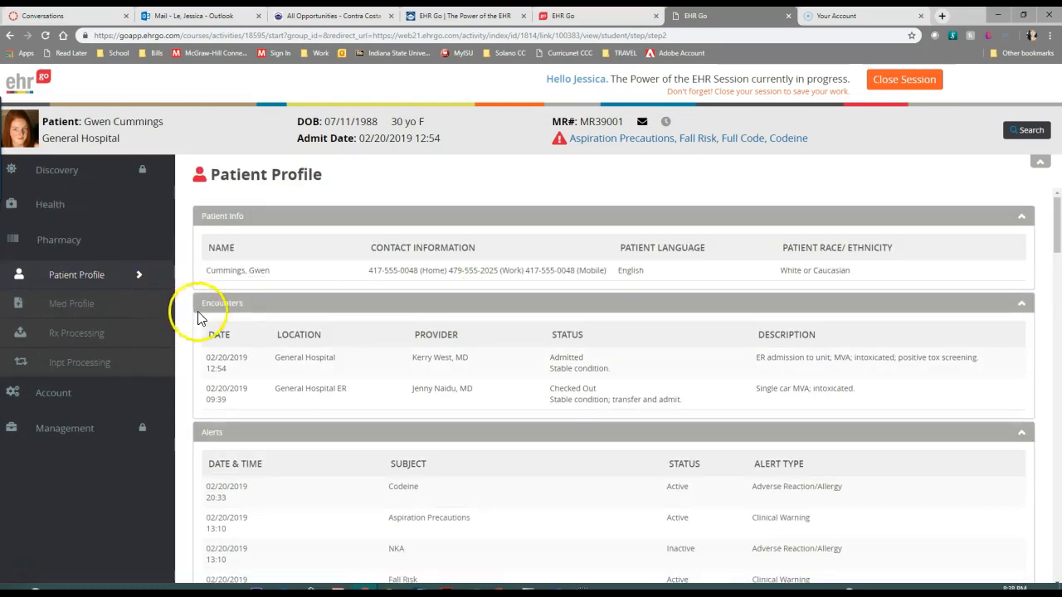
pyautogui.scroll(-15, 340, 302)
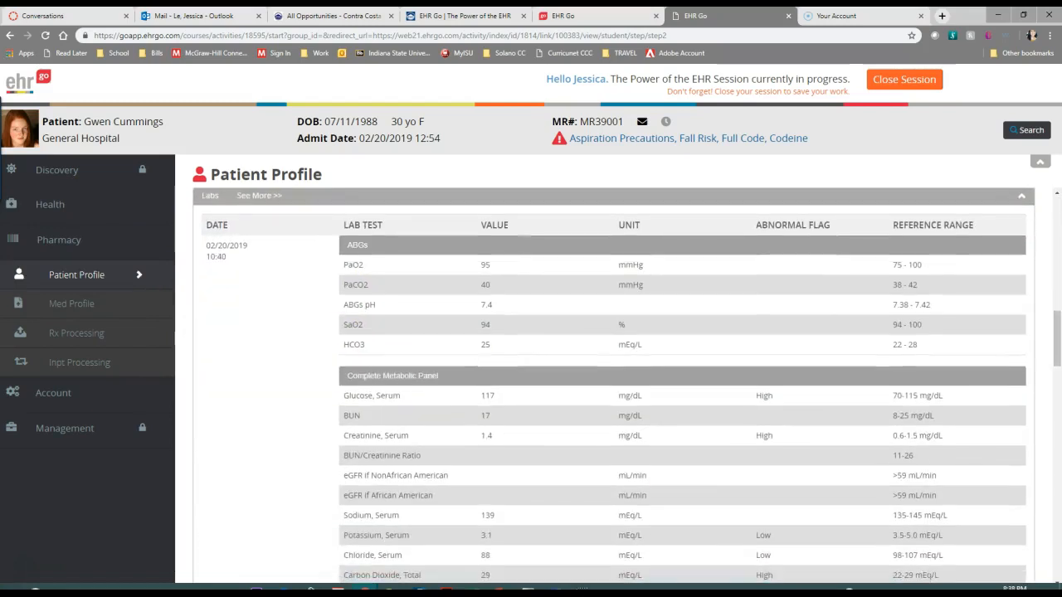
pyautogui.scroll(-15, 772, 365)
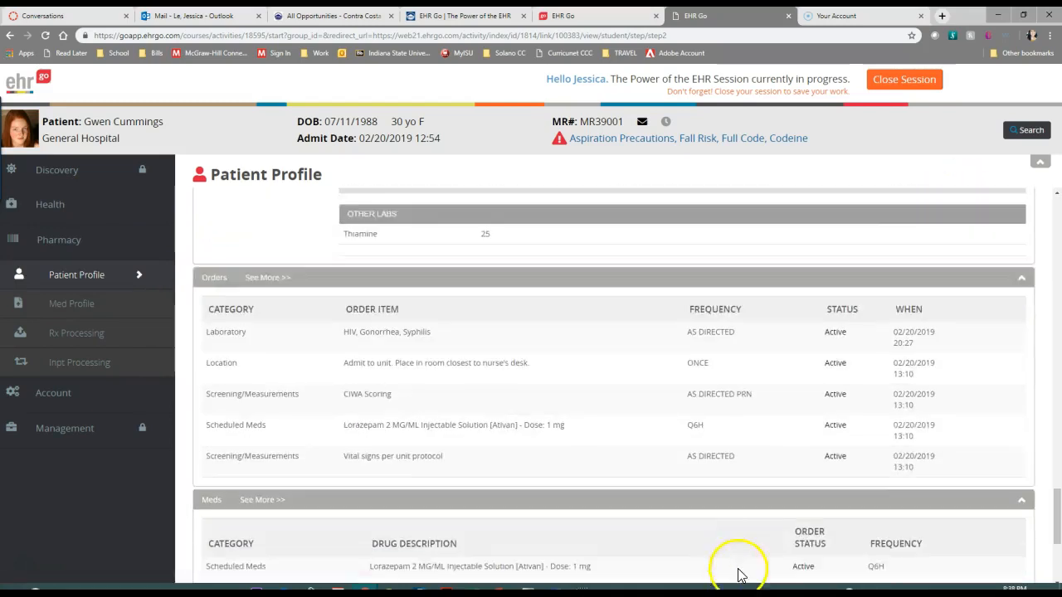
# View the pharmacy's Med Profile, Rx Processing and Inpt Processing lists, and reopen the Health section's list of chart areas
pyautogui.click(83, 308)
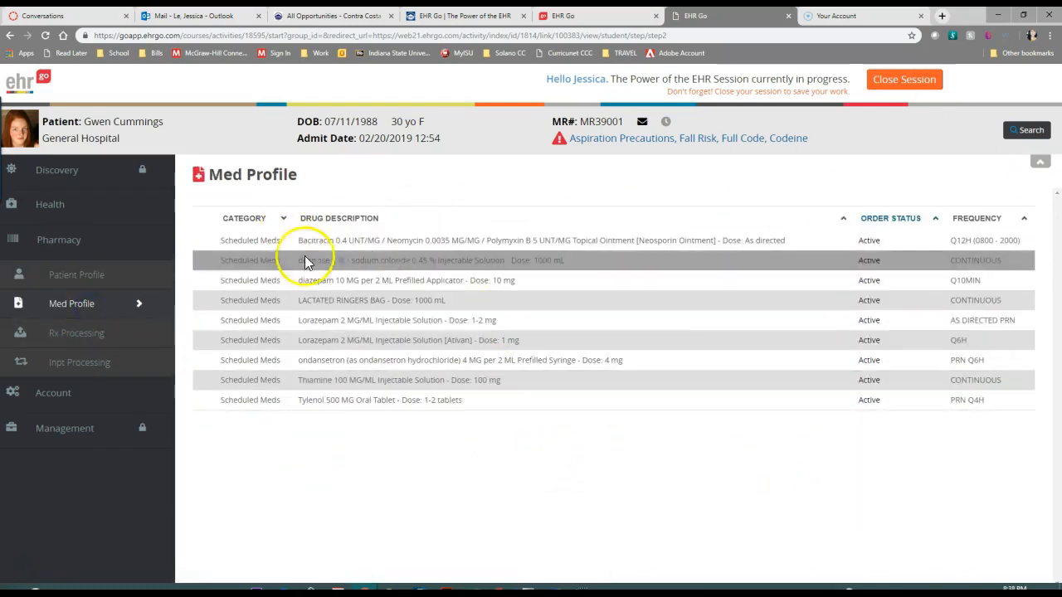
pyautogui.click(87, 338)
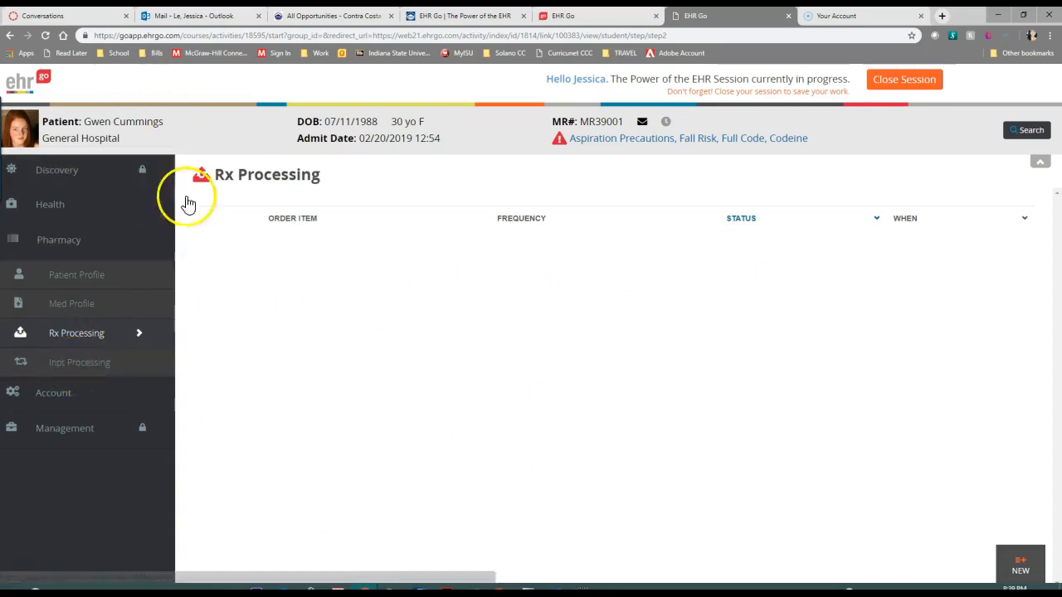
pyautogui.click(81, 369)
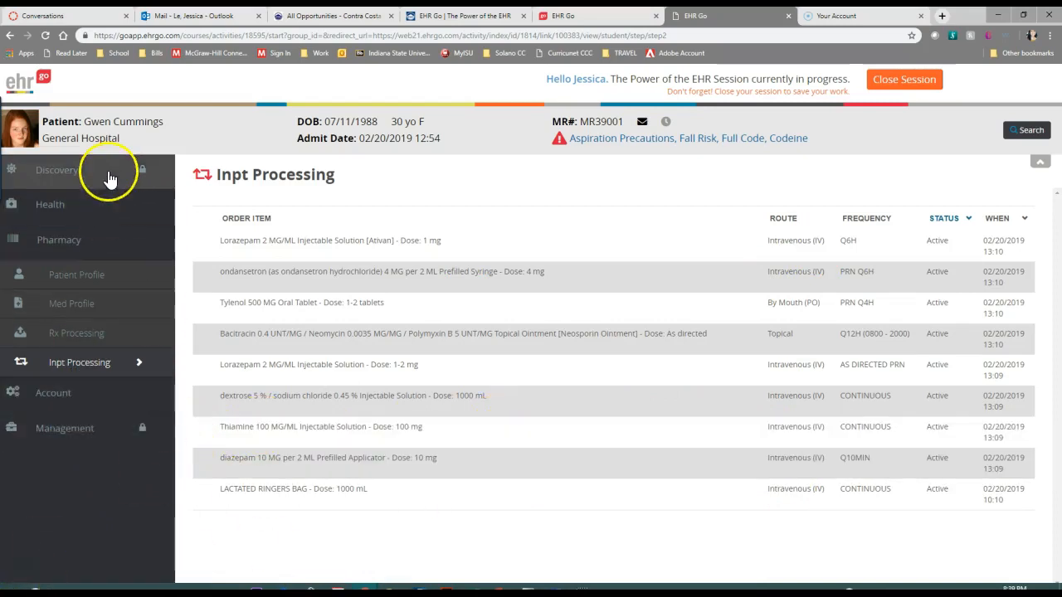
pyautogui.click(86, 210)
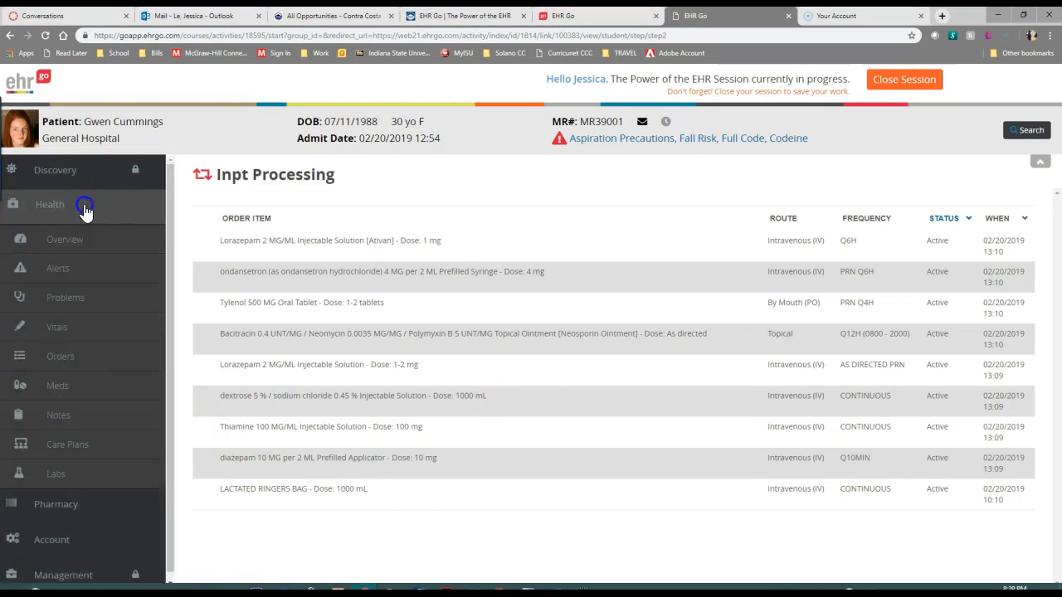